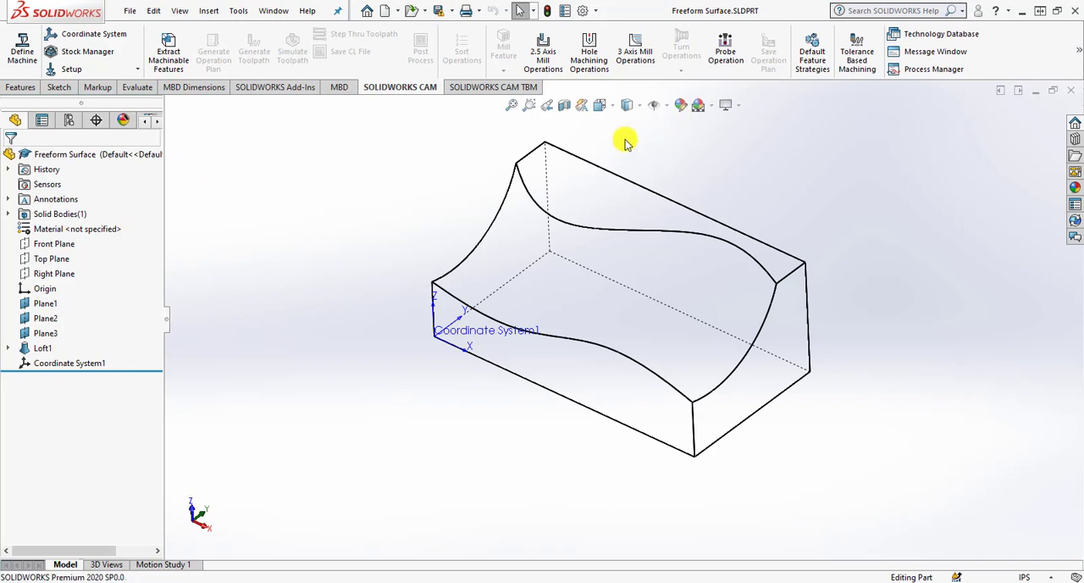
Bring up the SOLIDWORKS CAM feature tree and select its machine entry.
click(155, 121)
click(156, 121)
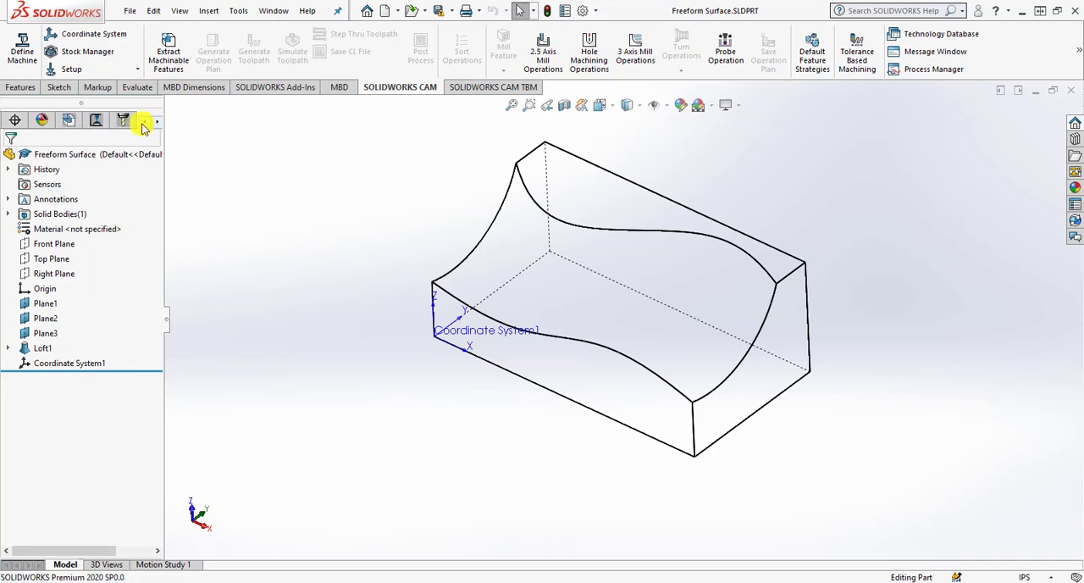
click(74, 122)
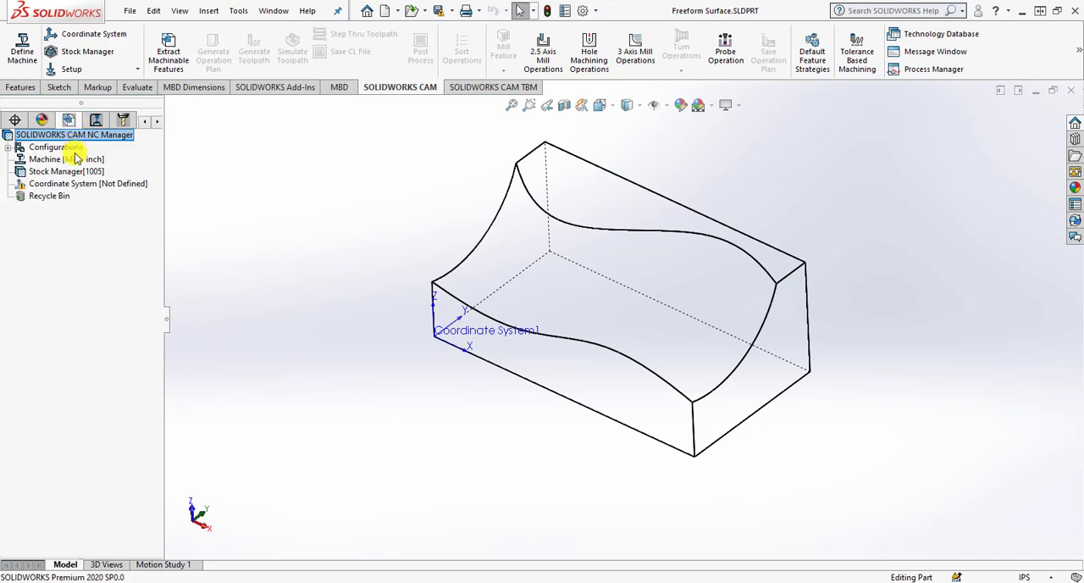
click(78, 160)
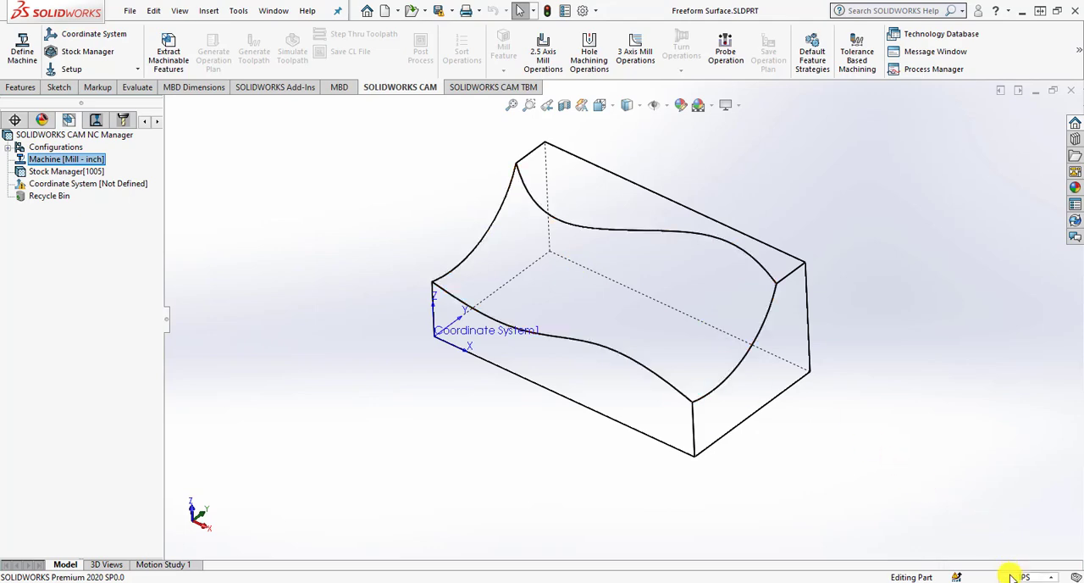
Set the document's basic length unit precision to four decimal places (.1234) in the IPS unit system.
click(582, 10)
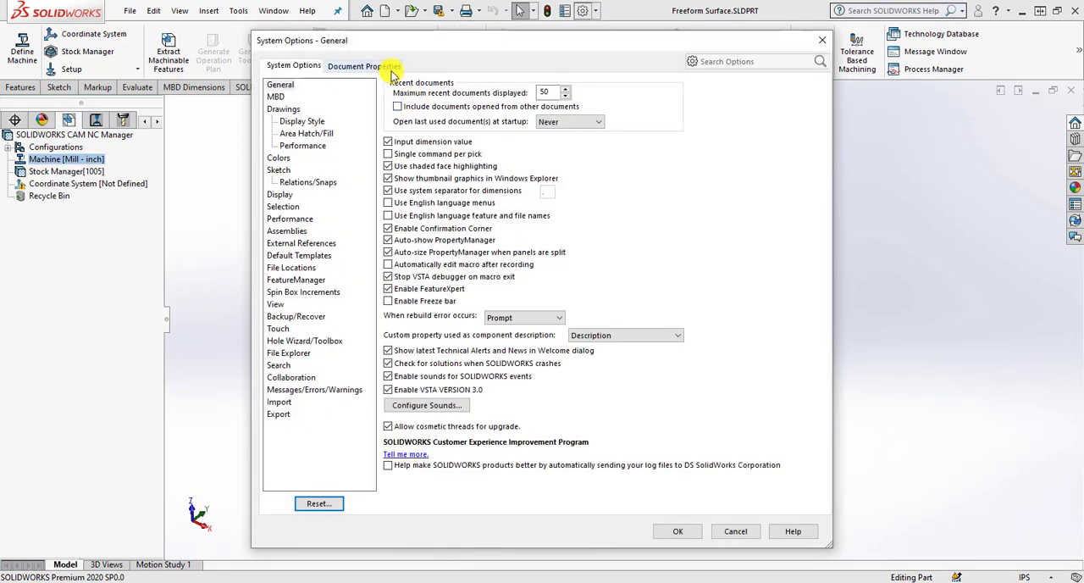
click(382, 67)
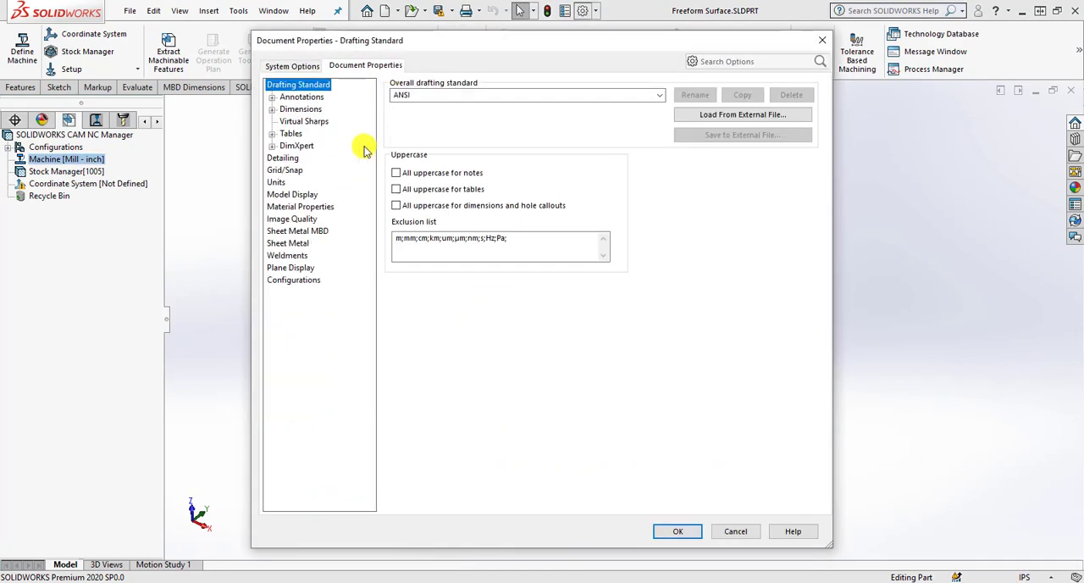
click(277, 182)
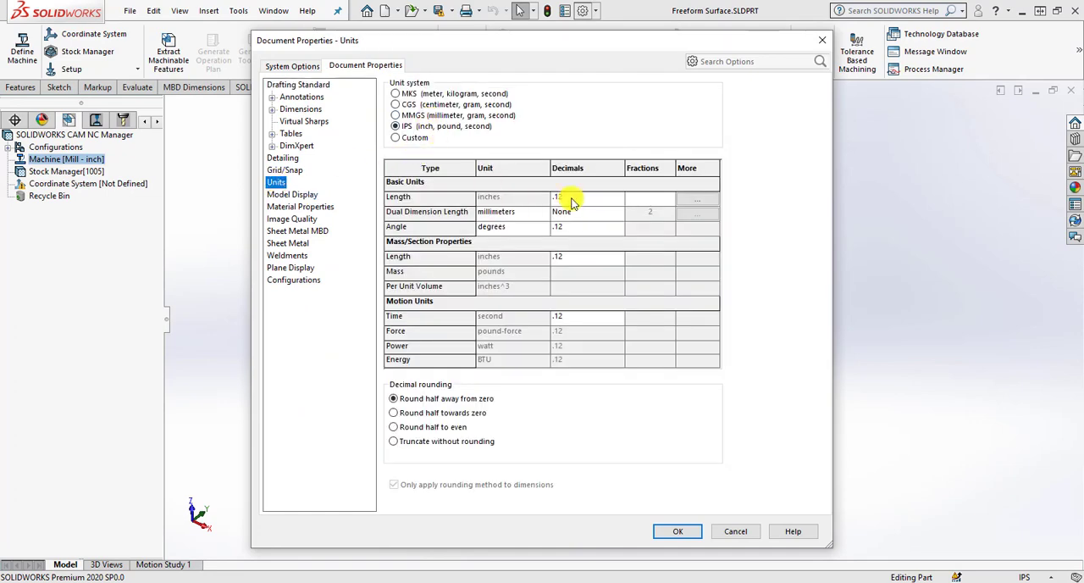
click(595, 199)
click(580, 229)
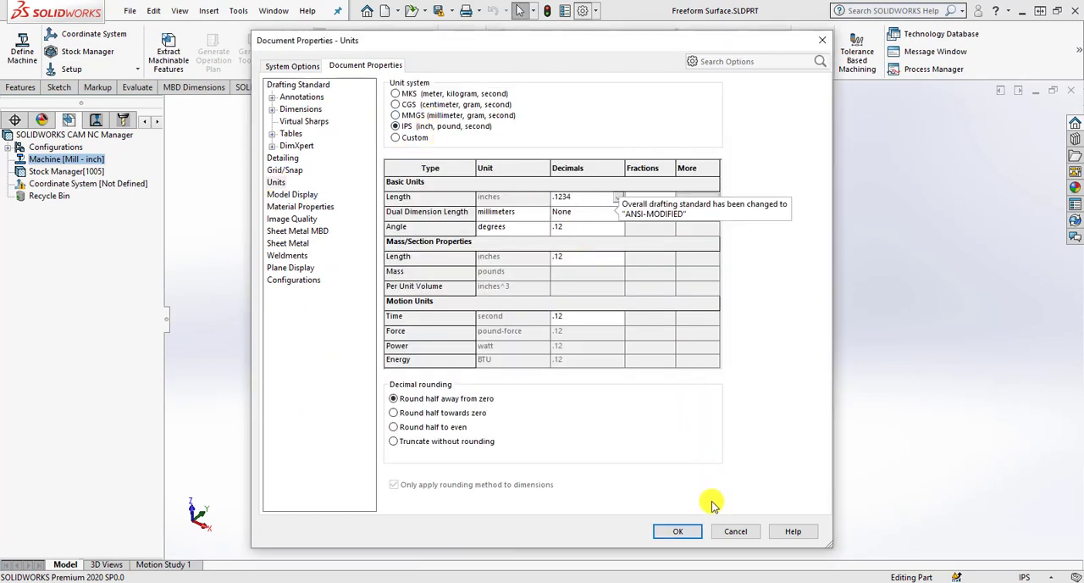
click(678, 532)
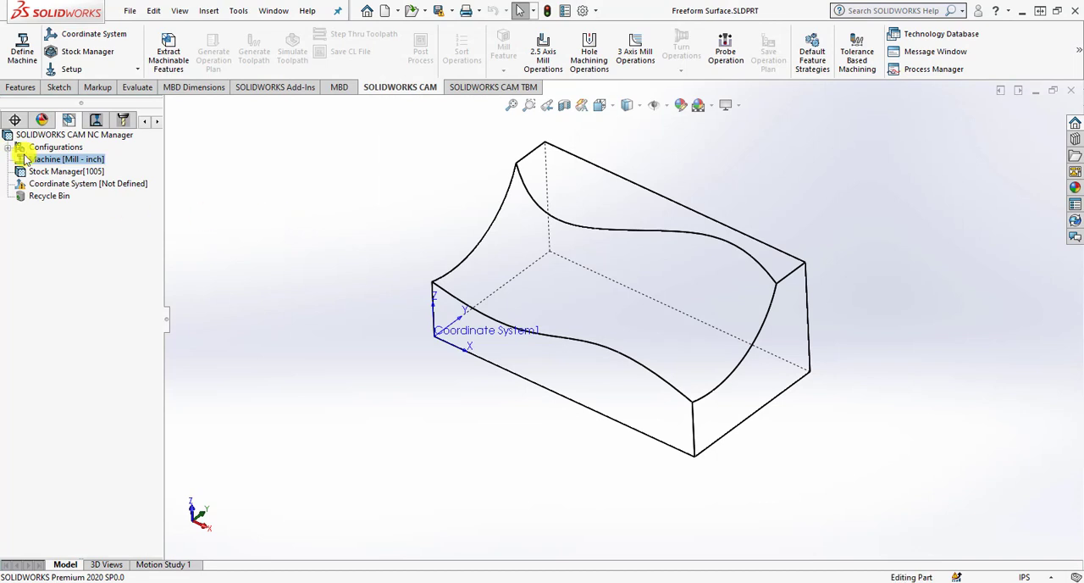
Edit the machine definition and make Mill - Inch the active machine.
right_click(69, 164)
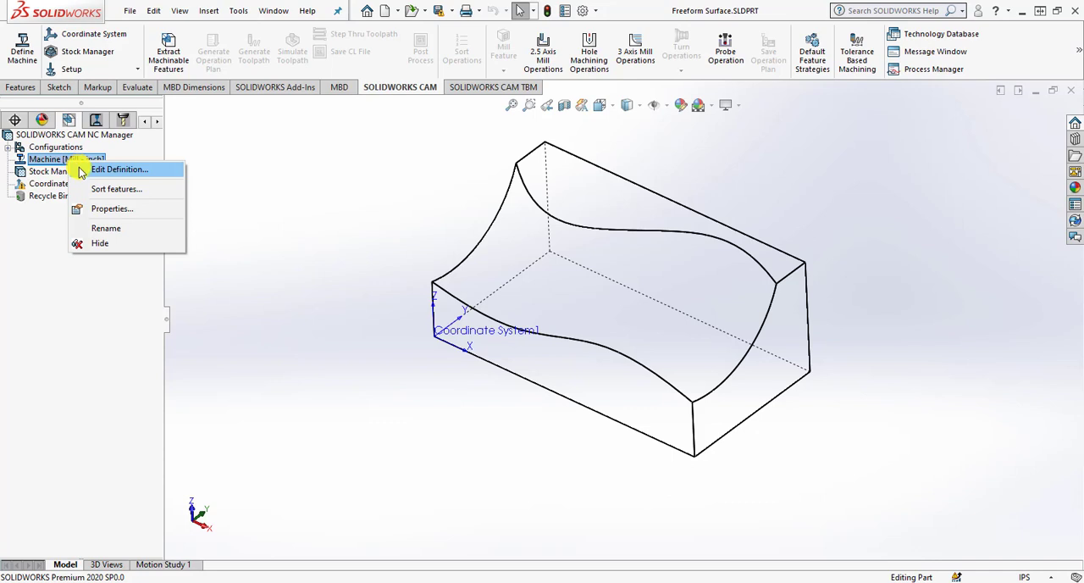
click(82, 171)
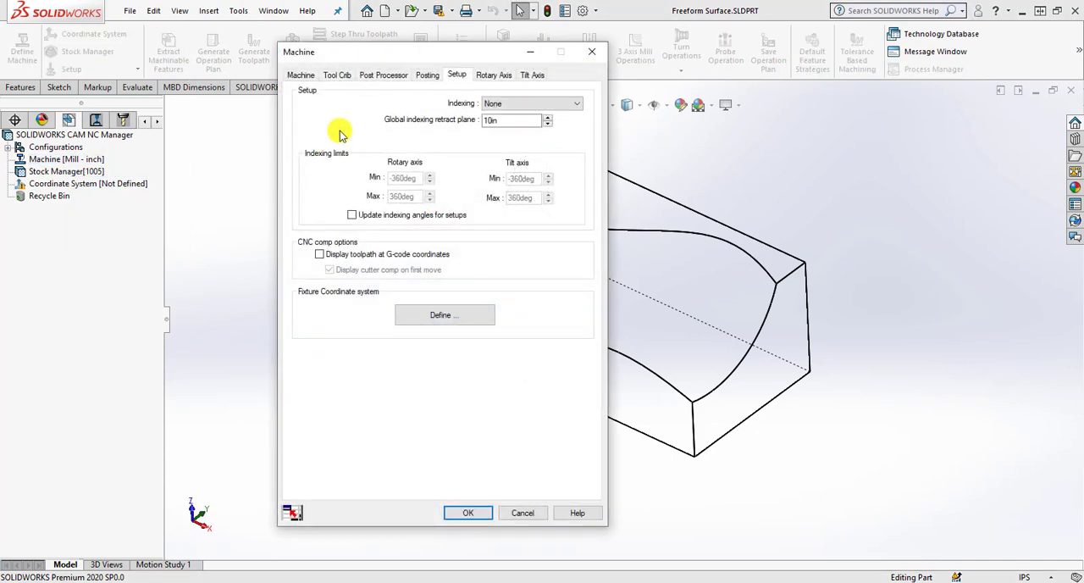
click(302, 77)
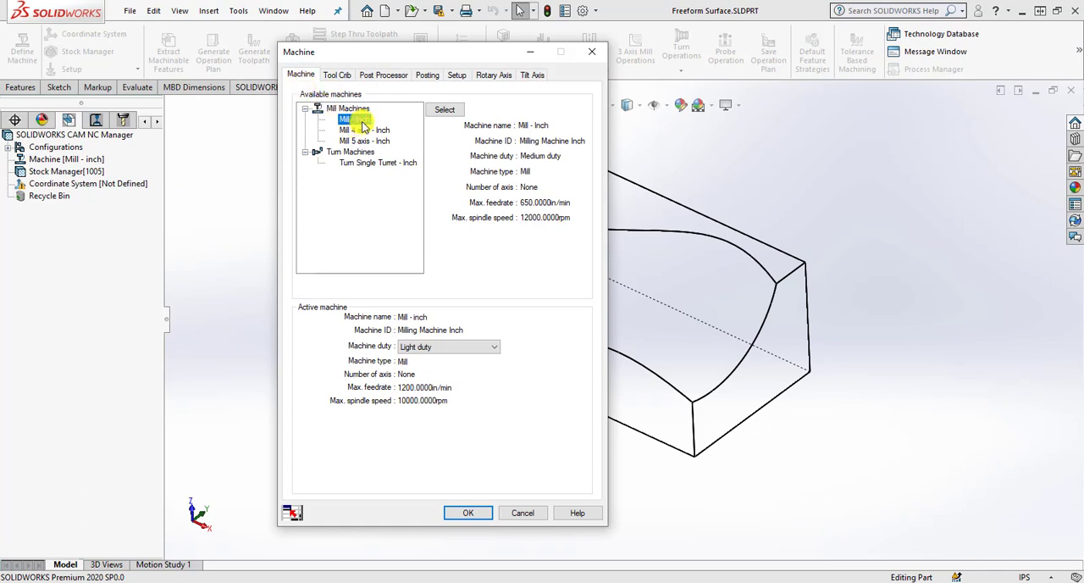
click(444, 110)
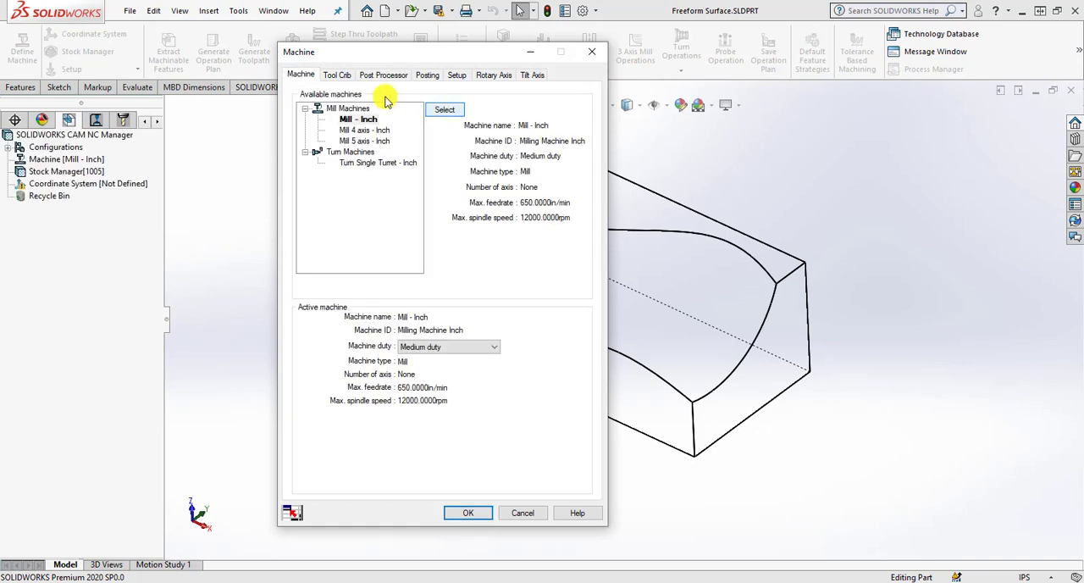
Assign Tool Crib 2 (Inch) and the M3AXIS-TUTORIAL post processor to the machine.
click(342, 77)
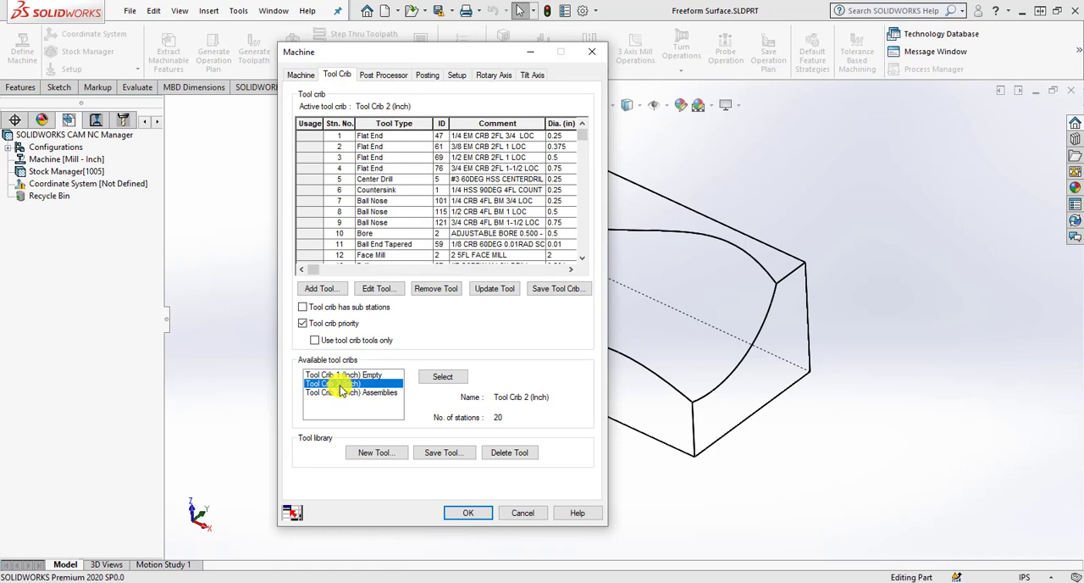
click(444, 378)
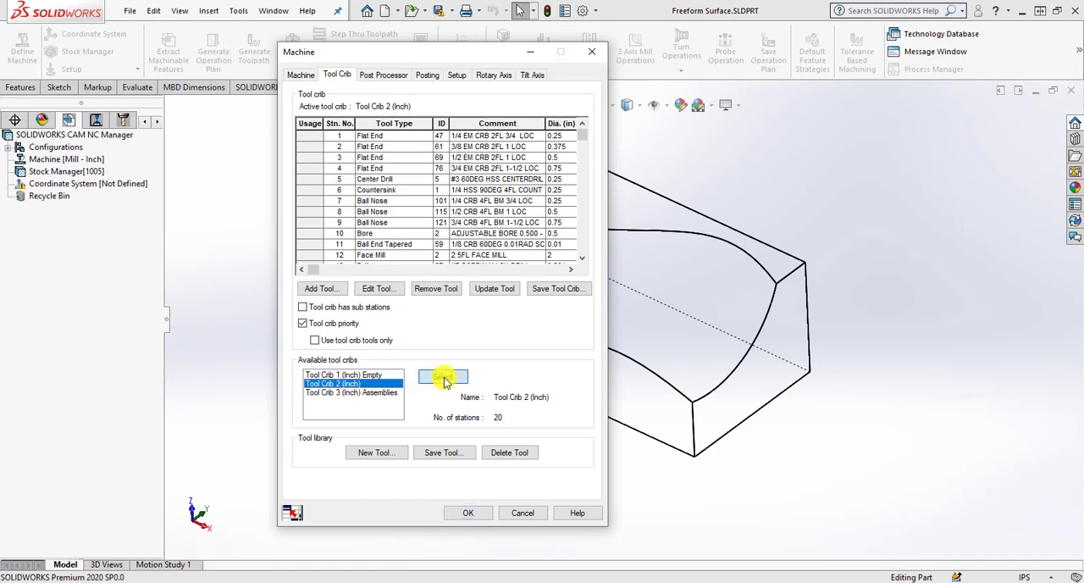
click(383, 75)
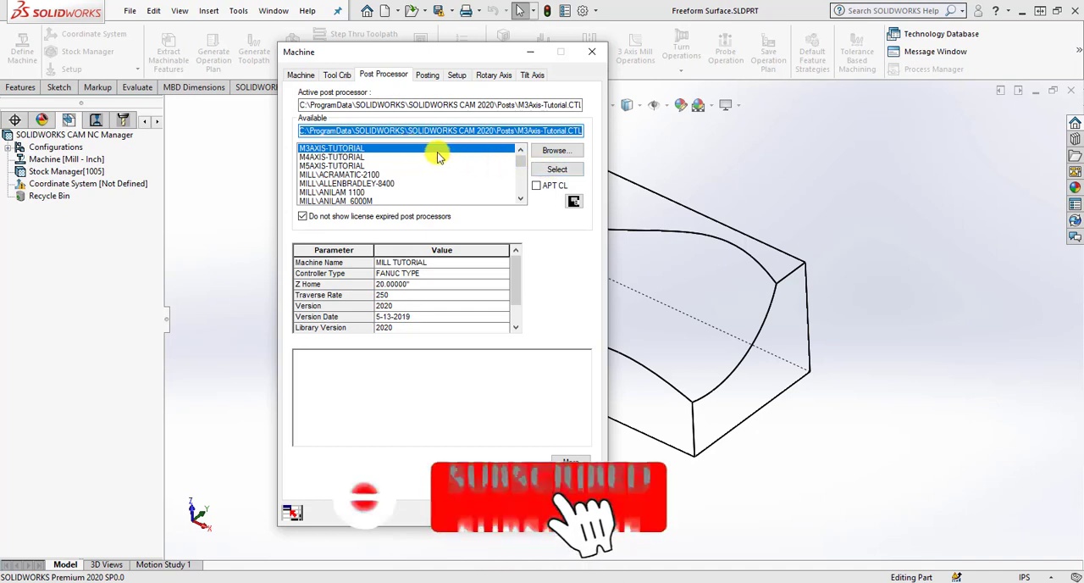
click(555, 172)
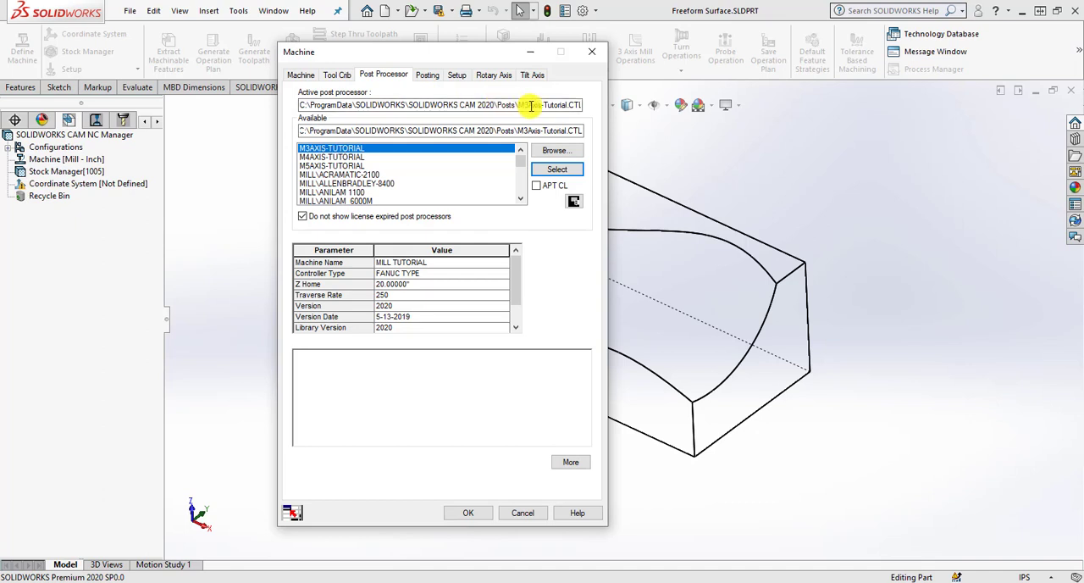
Define the fixture coordinate system with the SOLIDWORKS Coordinate System method using Coordinate System1, and accept the machine definition.
click(457, 75)
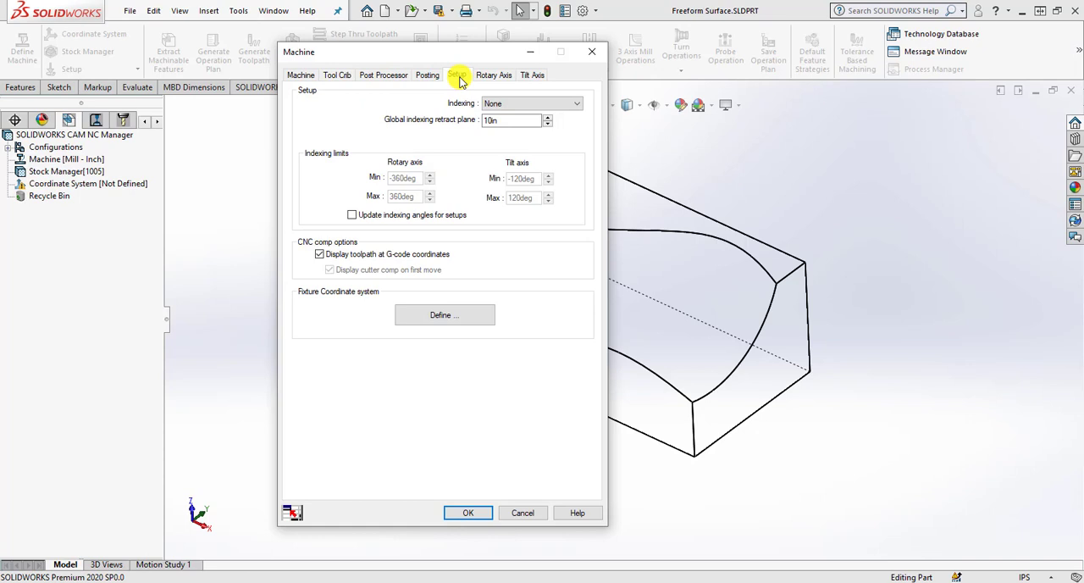
click(466, 312)
click(157, 227)
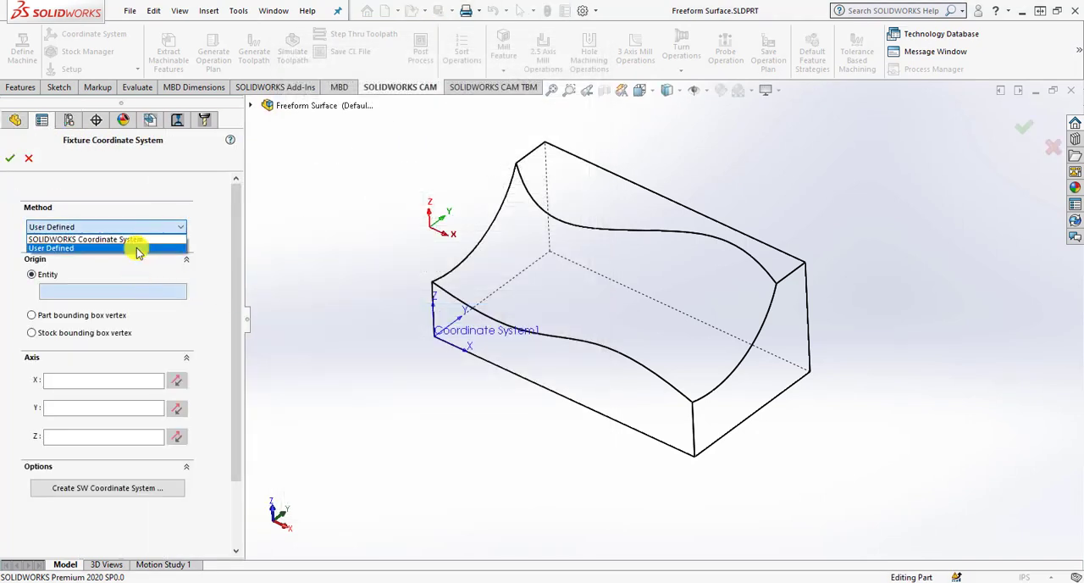
click(144, 238)
click(250, 106)
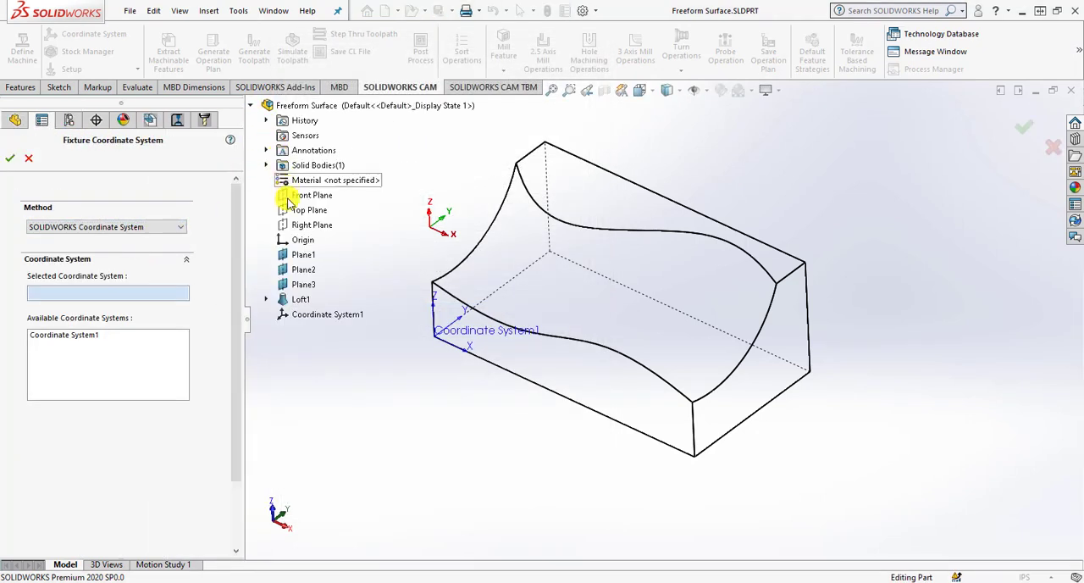
click(299, 314)
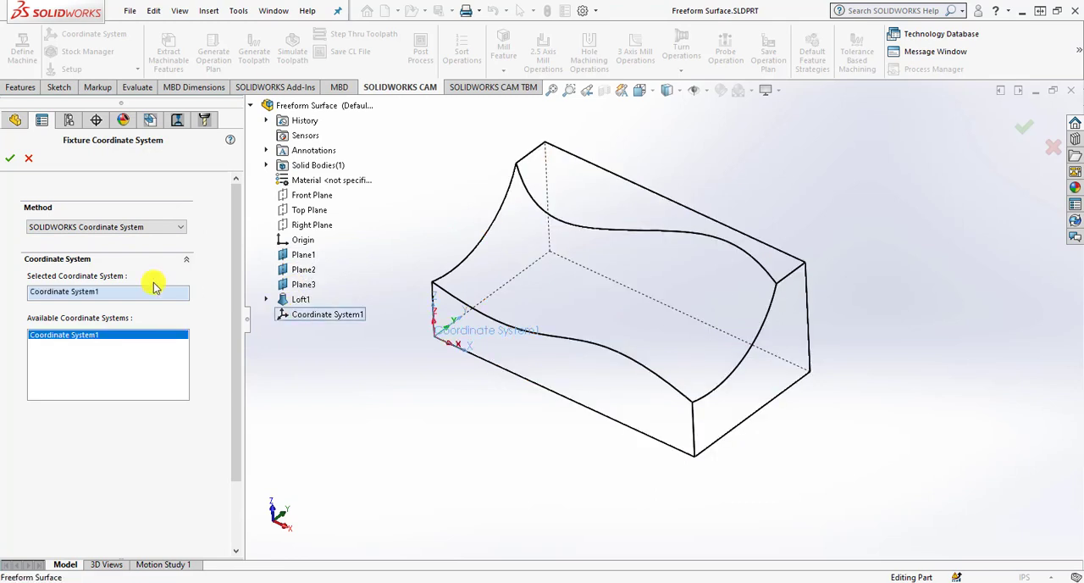
click(10, 159)
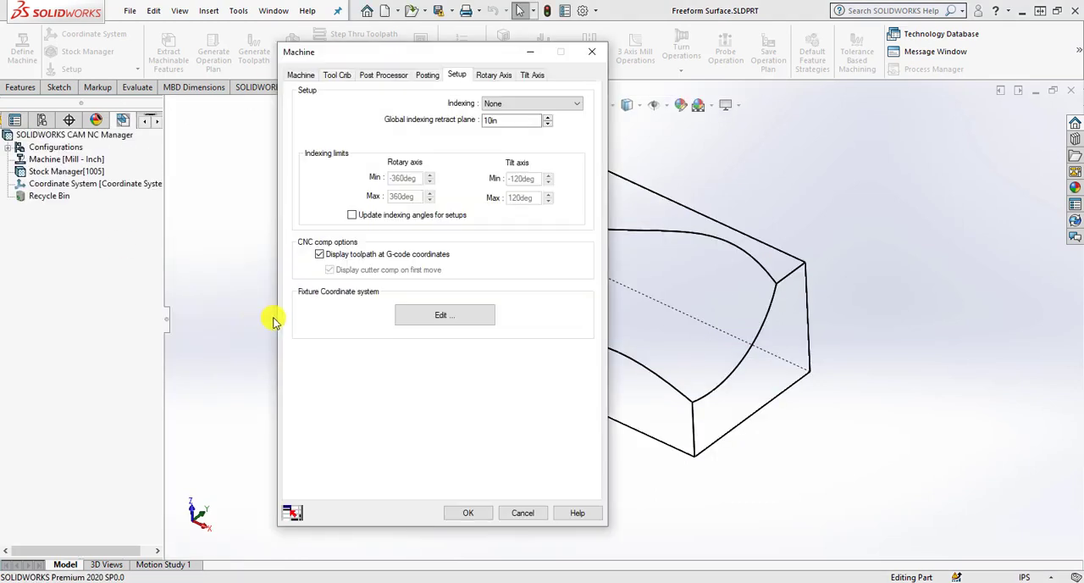
click(464, 512)
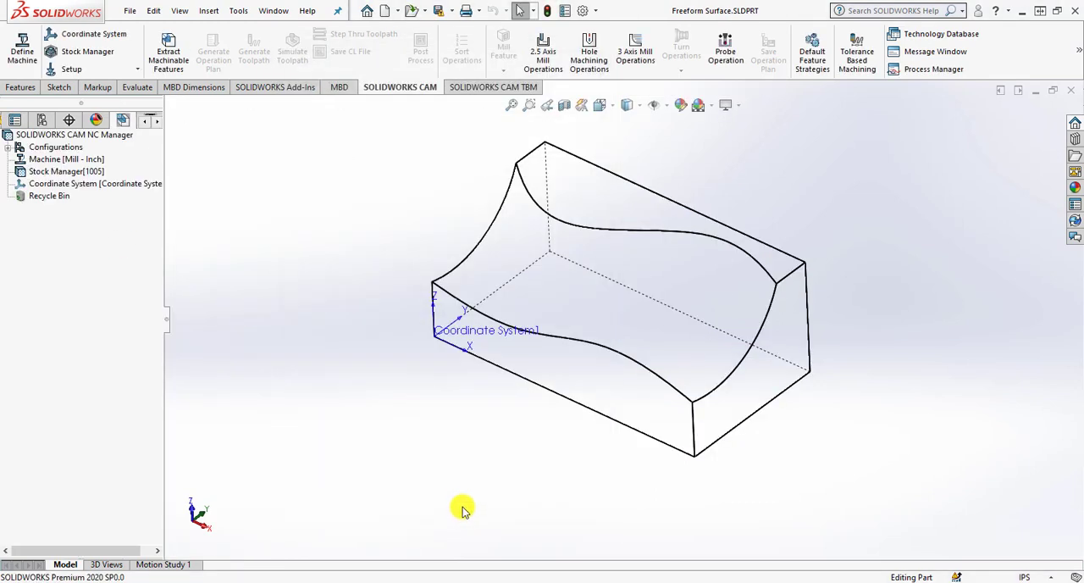
Edit the stock definition to use Coordinate System1 as its coordinate system.
click(86, 171)
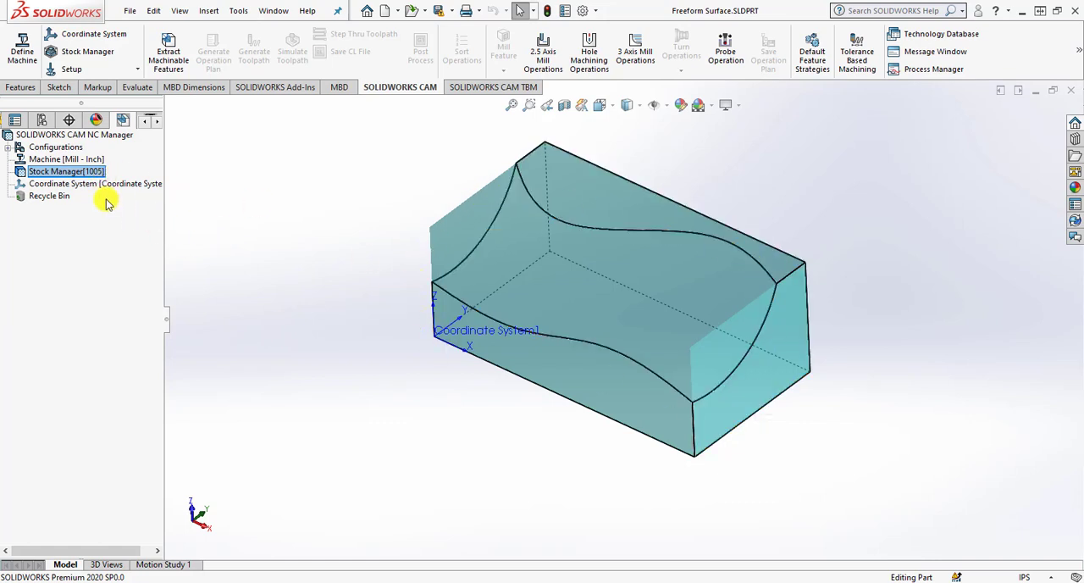
right_click(89, 171)
click(146, 246)
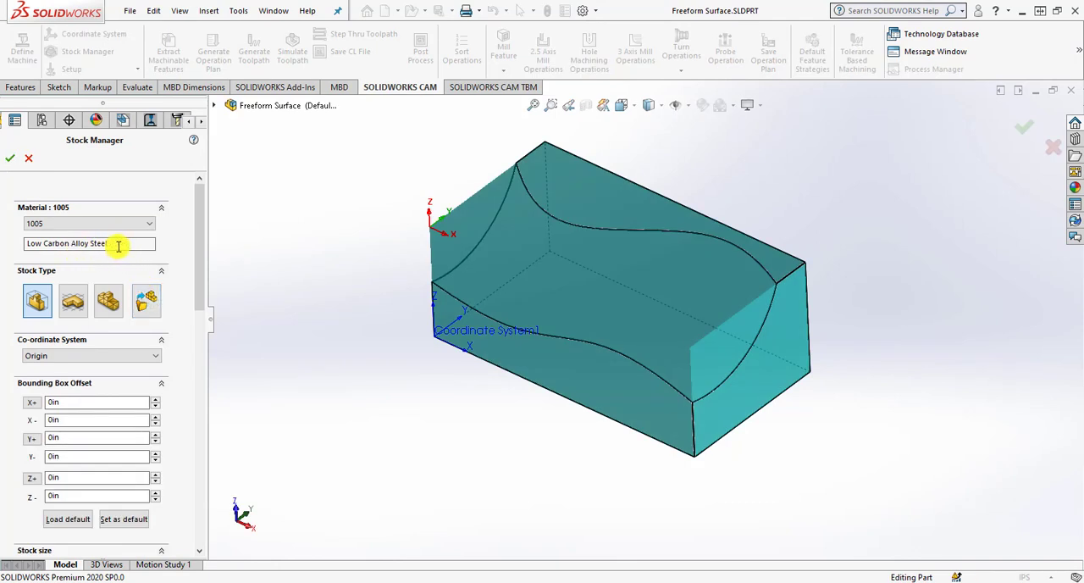
scroll(198, 285, down, 3)
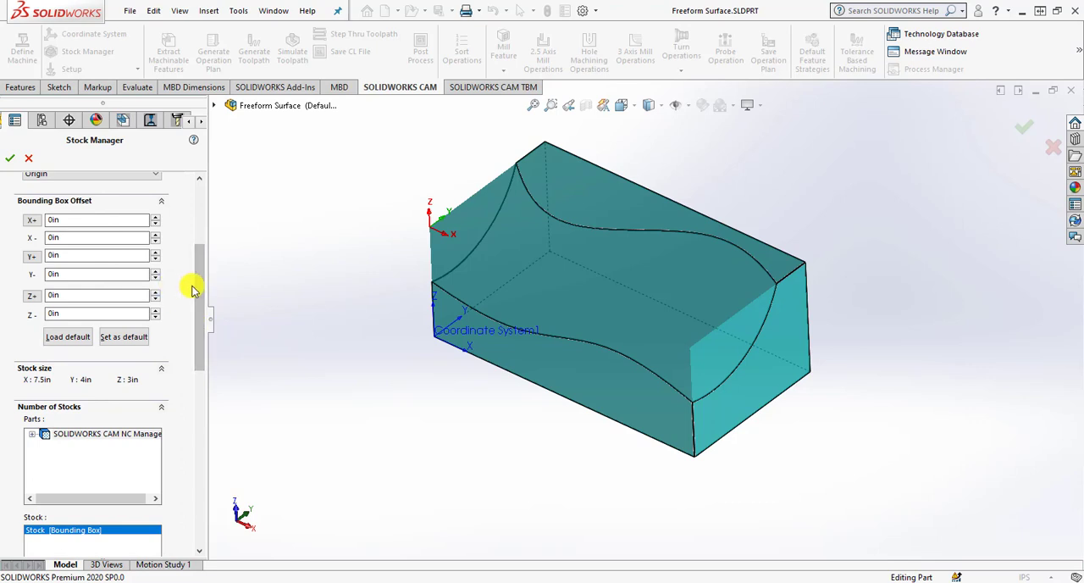
scroll(194, 271, up, 3)
click(144, 245)
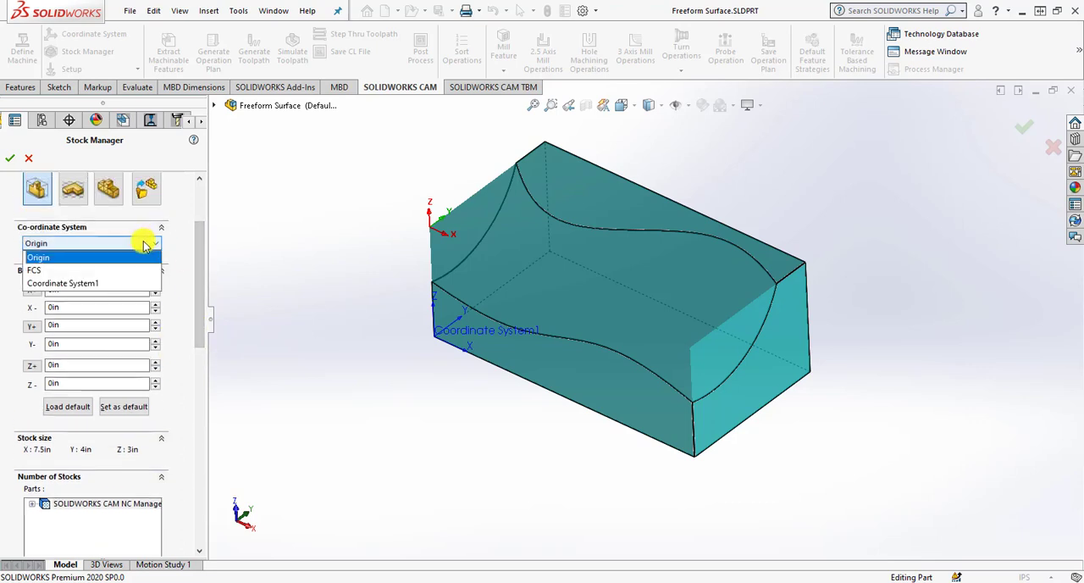
click(118, 281)
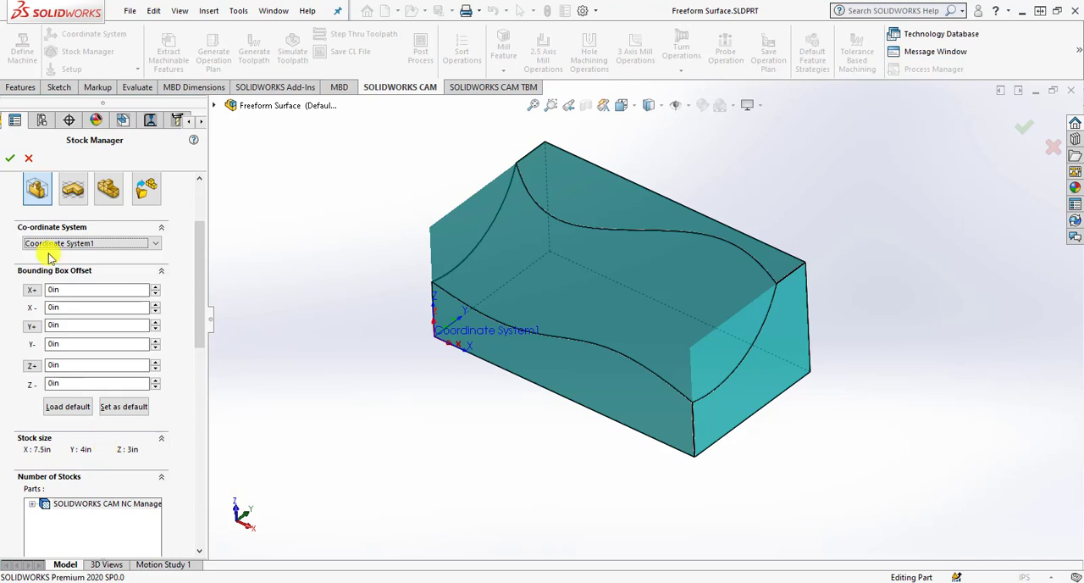
click(9, 159)
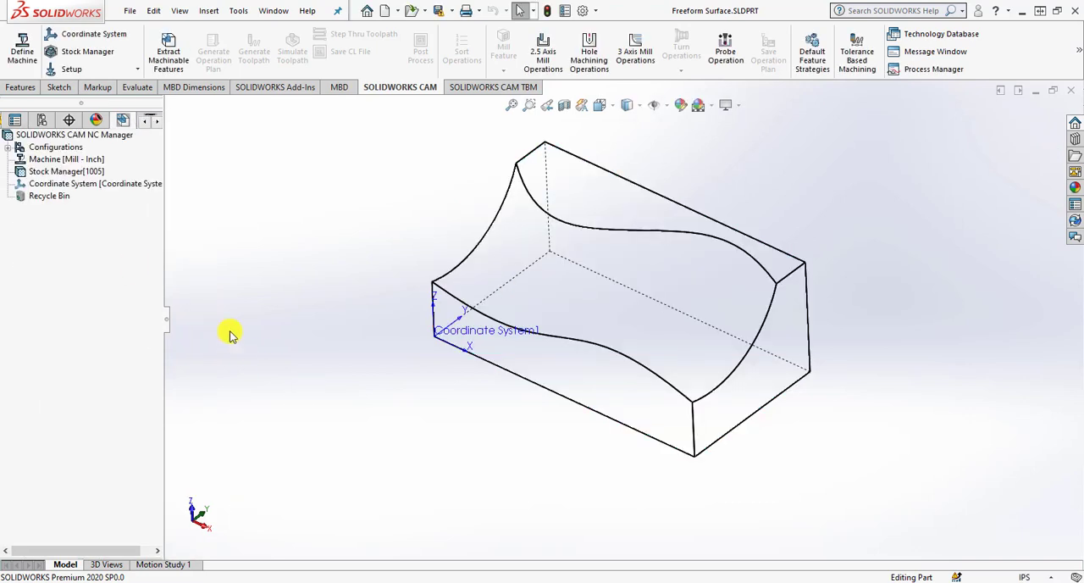
Review the stock definition's material, stock type, coordinate system and bounding box offsets.
click(94, 173)
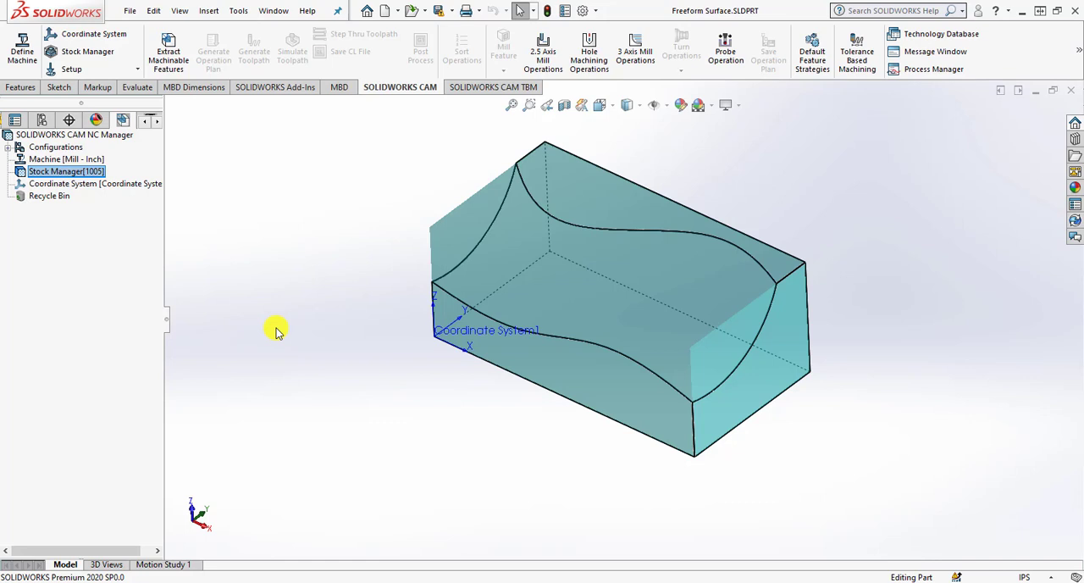
right_click(56, 173)
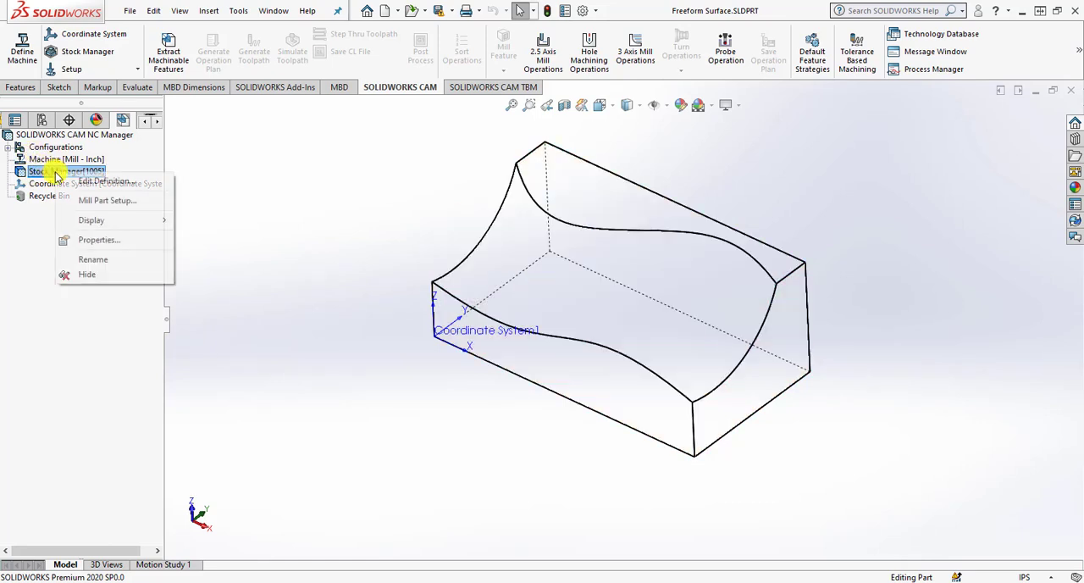
click(106, 180)
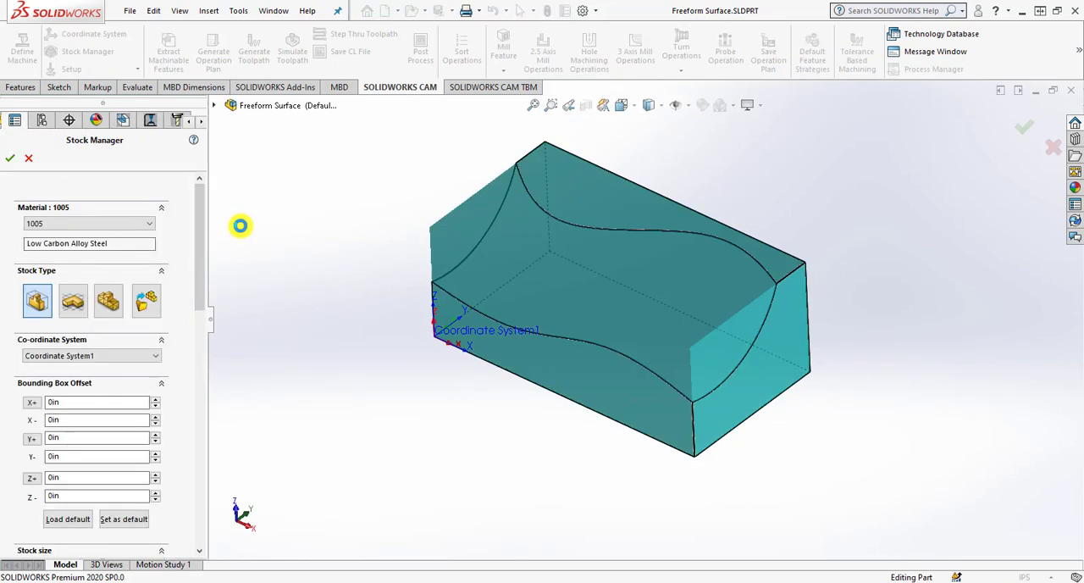
click(9, 159)
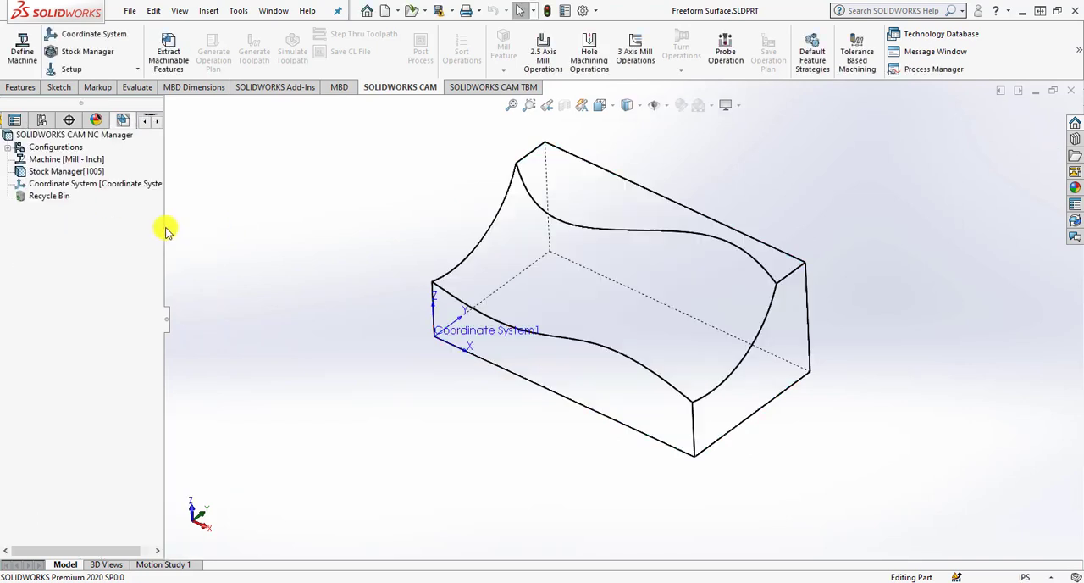
Create a mill part setup on the Front Plane with the machining direction reversed to point down onto the part.
right_click(87, 173)
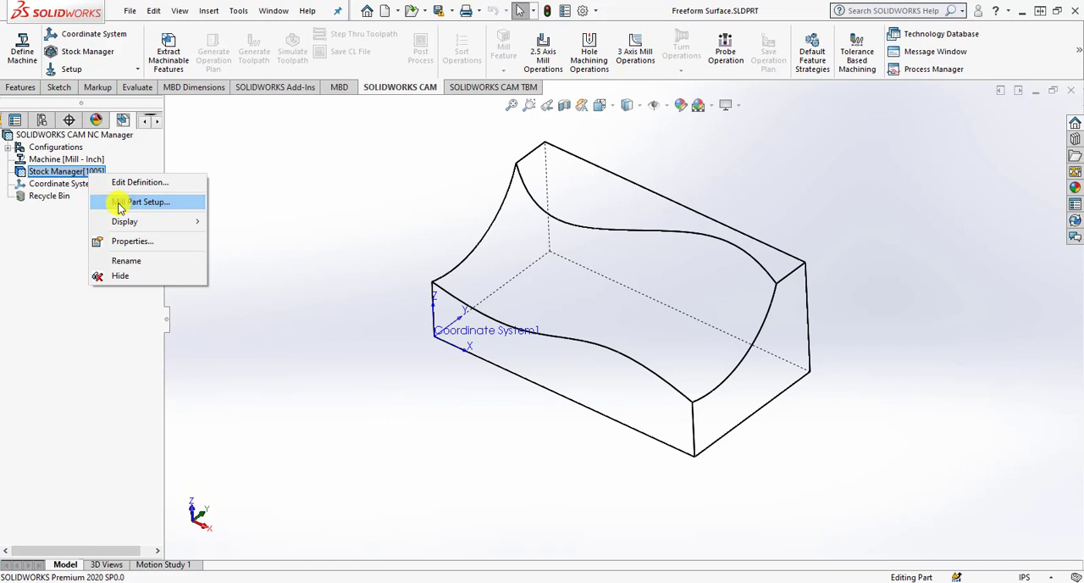
click(120, 204)
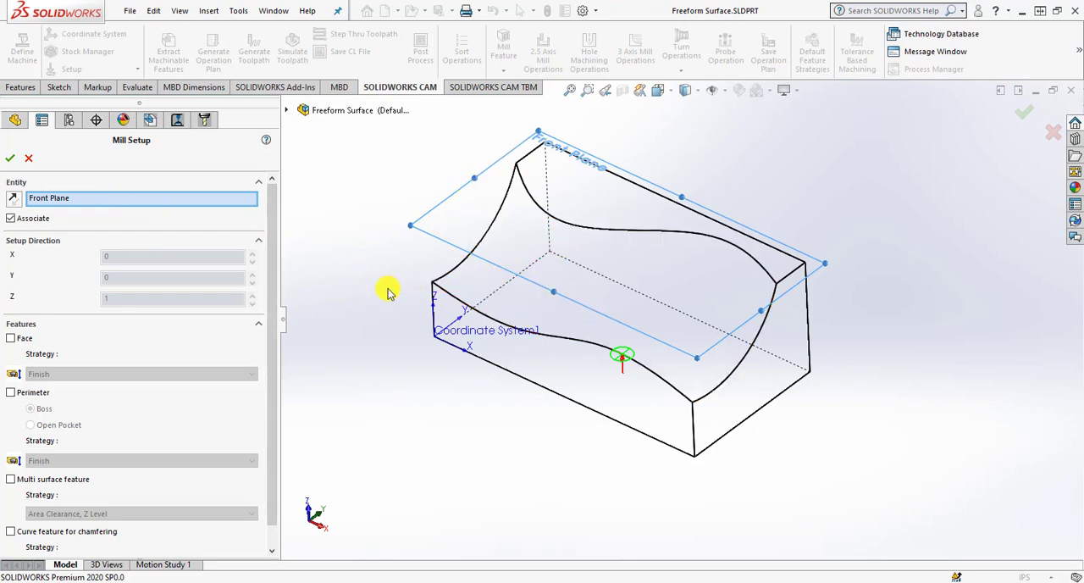
click(14, 200)
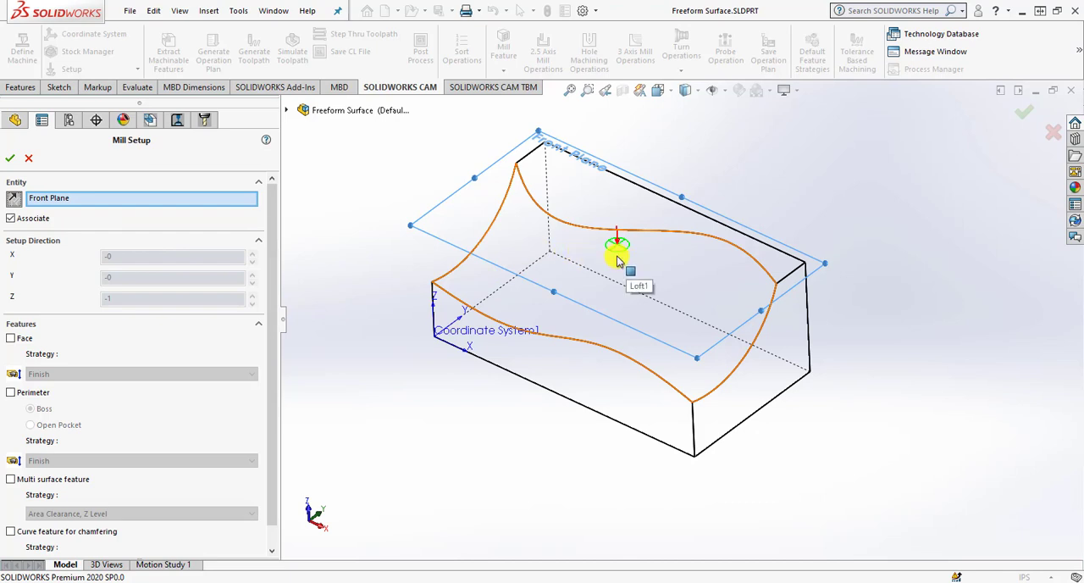
click(10, 158)
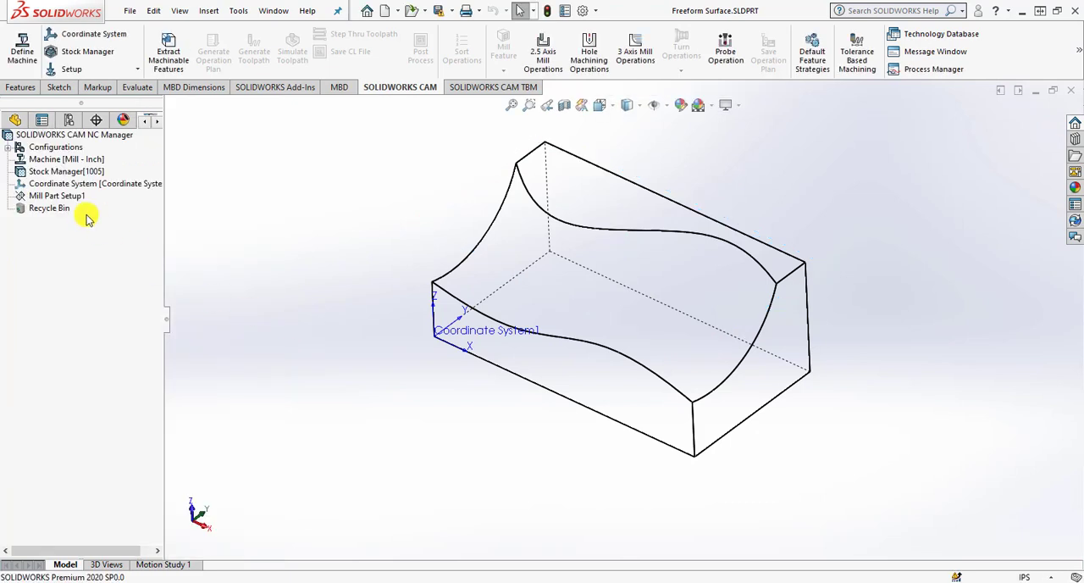
Start a multi surface feature in Mill Part Setup1 with the Faces or Surfaces type, selecting the curved freeform face.
click(74, 197)
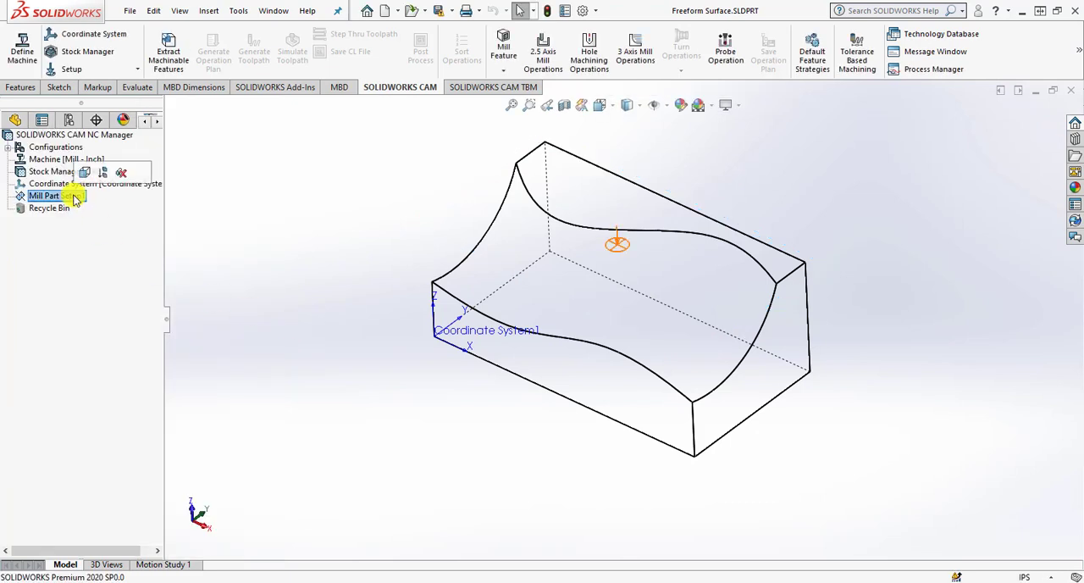
right_click(69, 200)
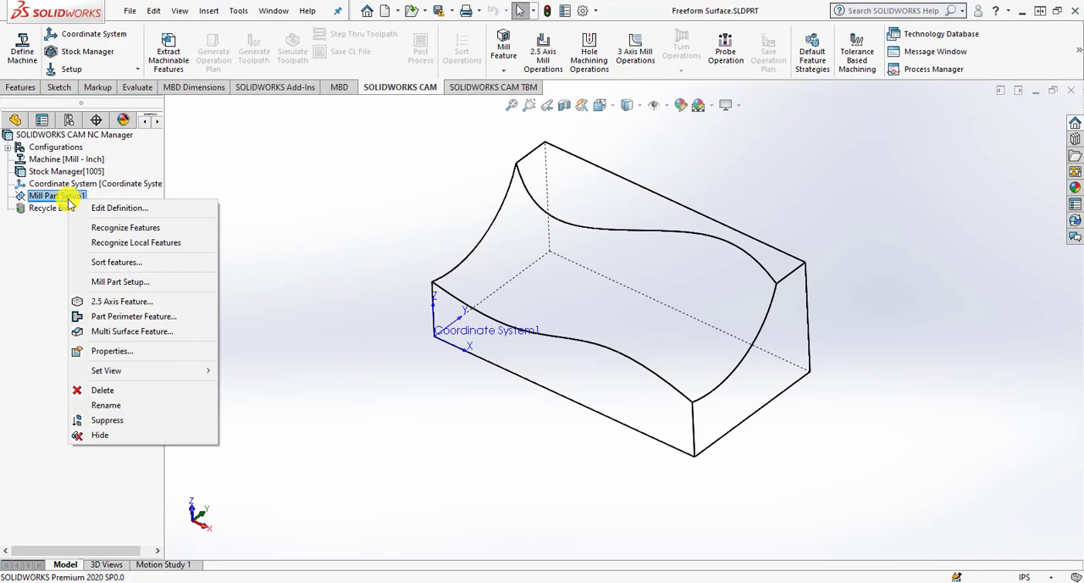
click(168, 336)
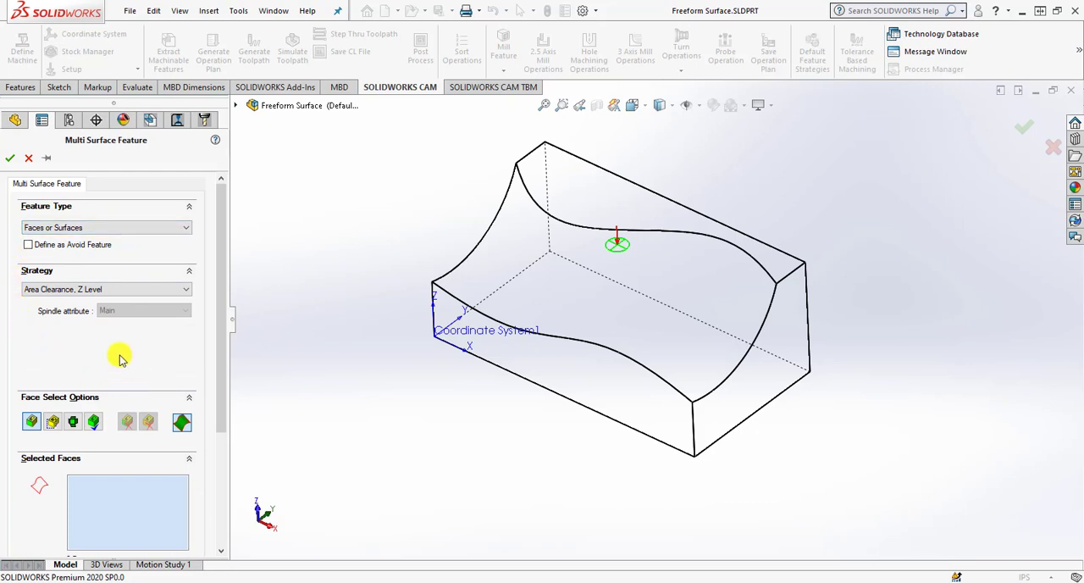
click(95, 229)
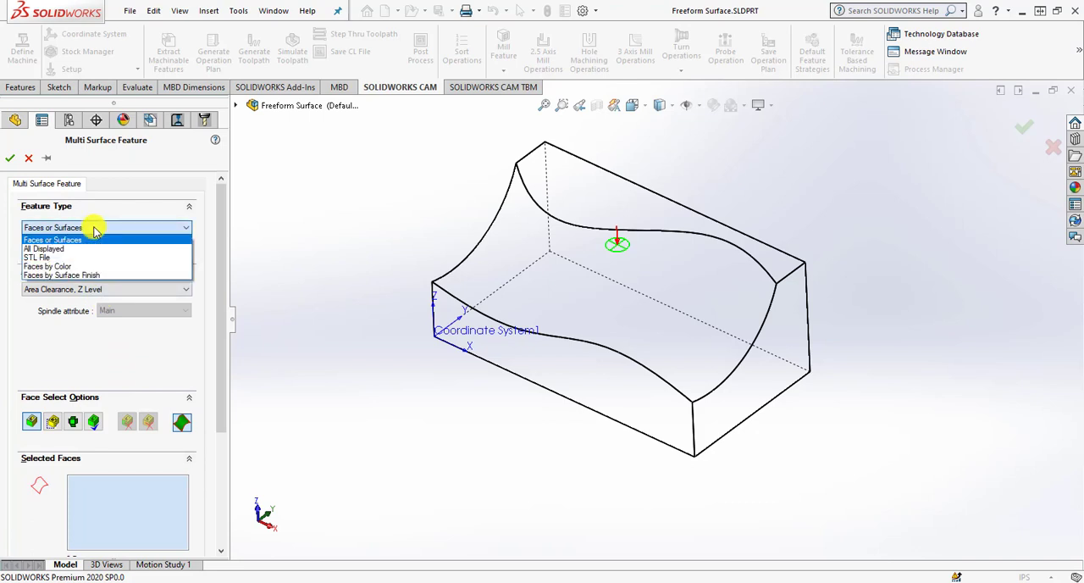
click(78, 241)
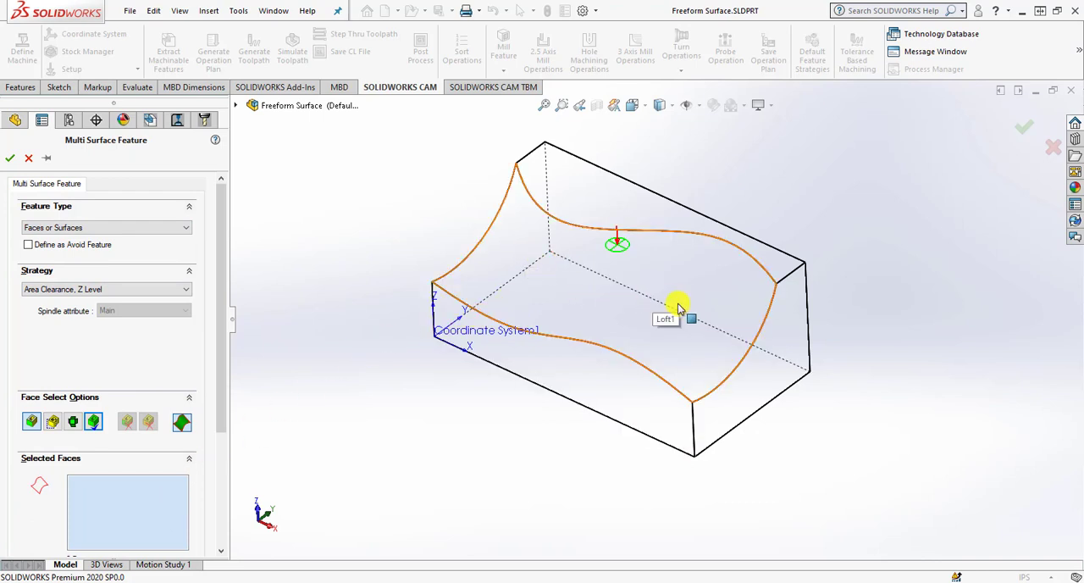
click(632, 310)
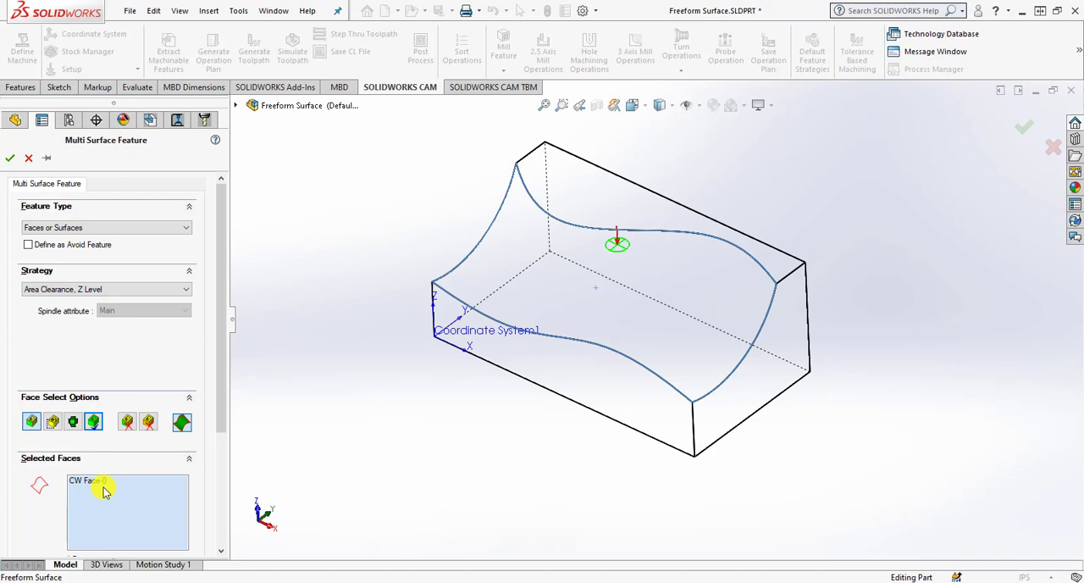
Try the Coarse and Fine strategies for the multi surface feature and return to Area Clearance, Z Level.
click(85, 290)
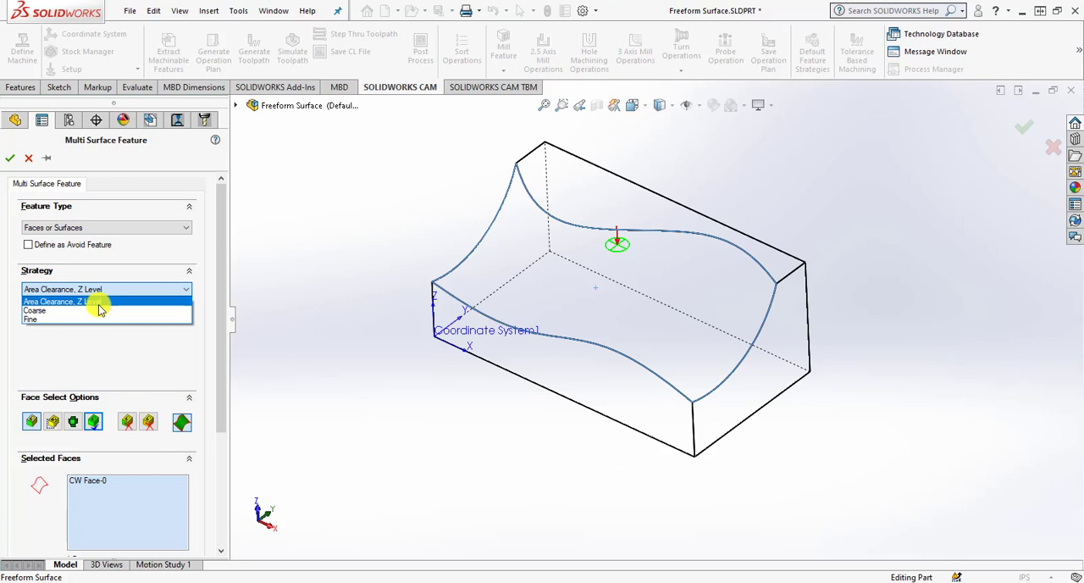
click(81, 310)
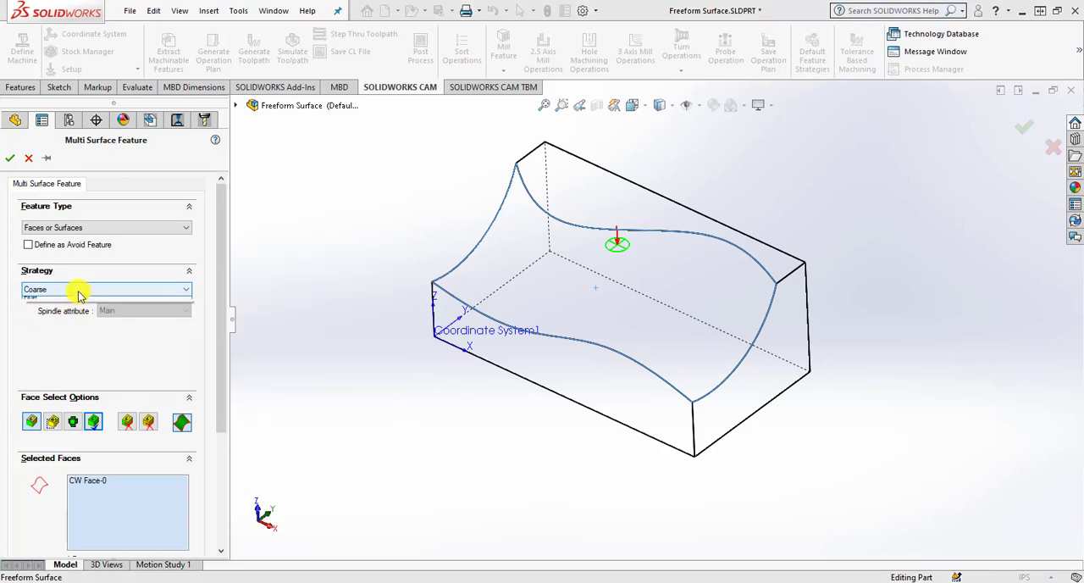
click(79, 289)
click(66, 307)
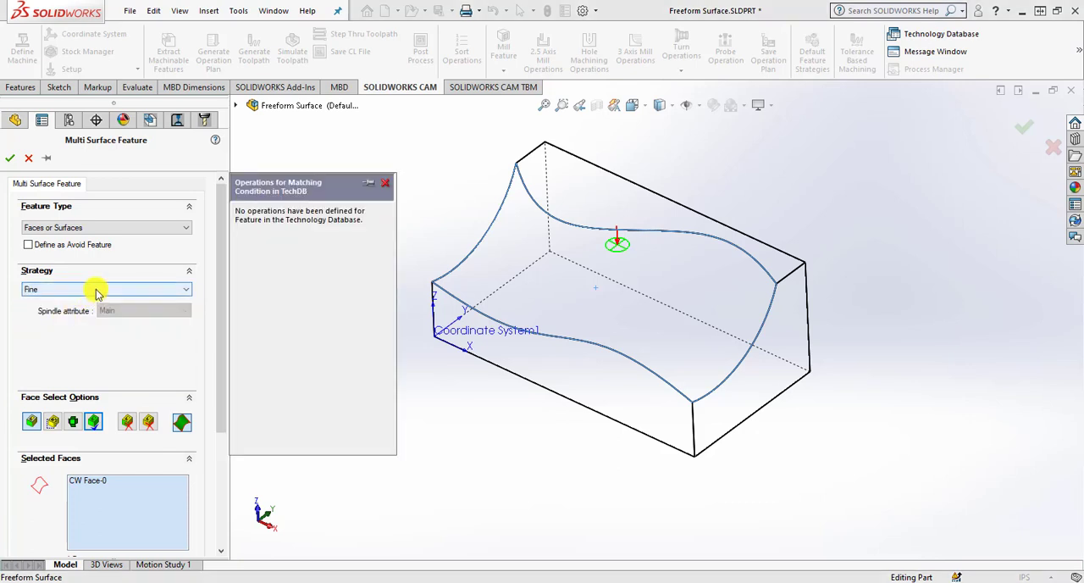
click(96, 292)
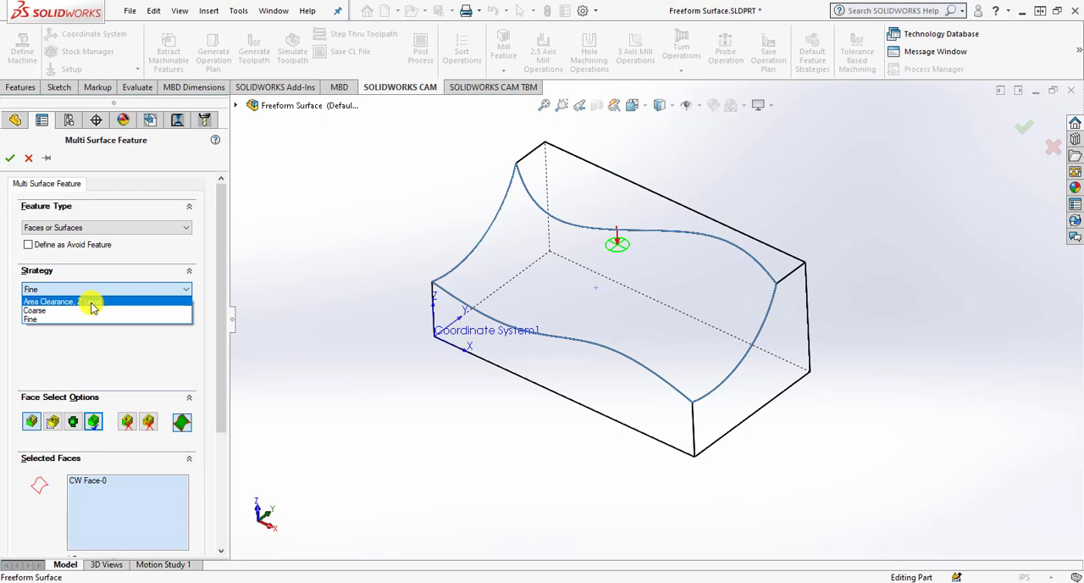
click(92, 303)
Keep Faces or Surfaces as the feature type and accept the multi surface feature.
click(116, 228)
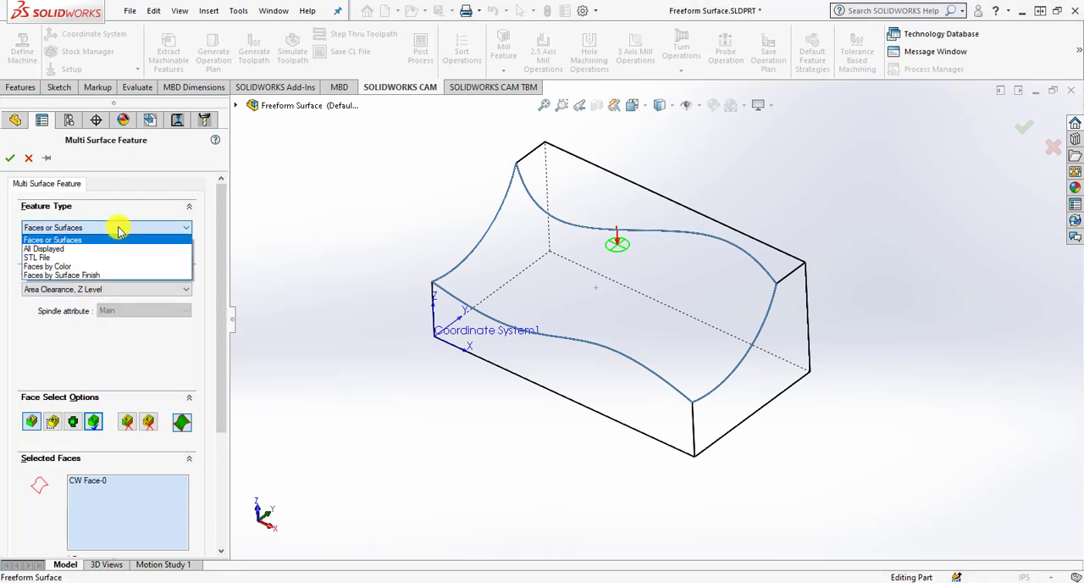
click(118, 229)
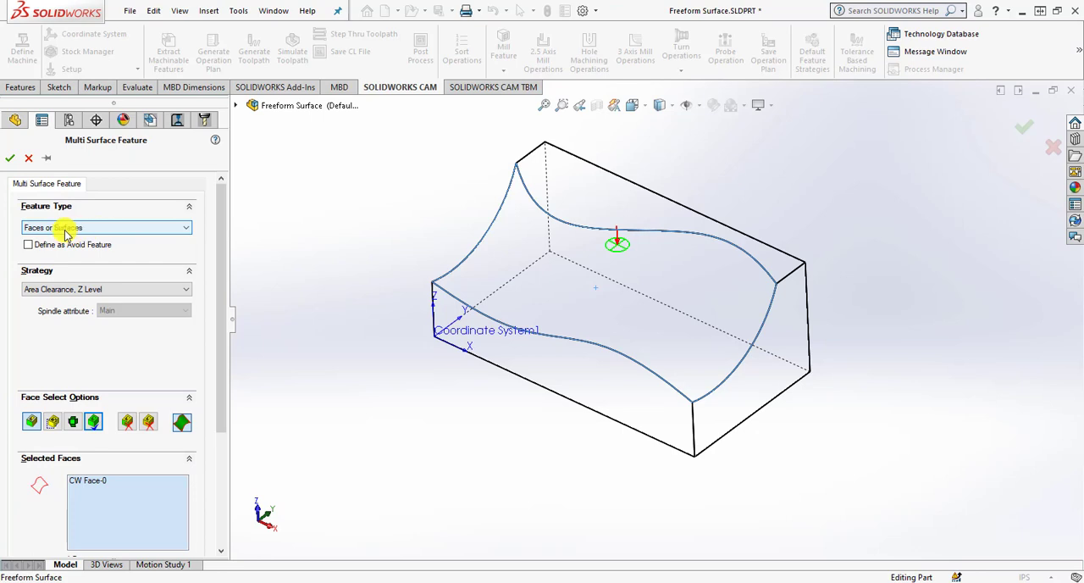
click(9, 159)
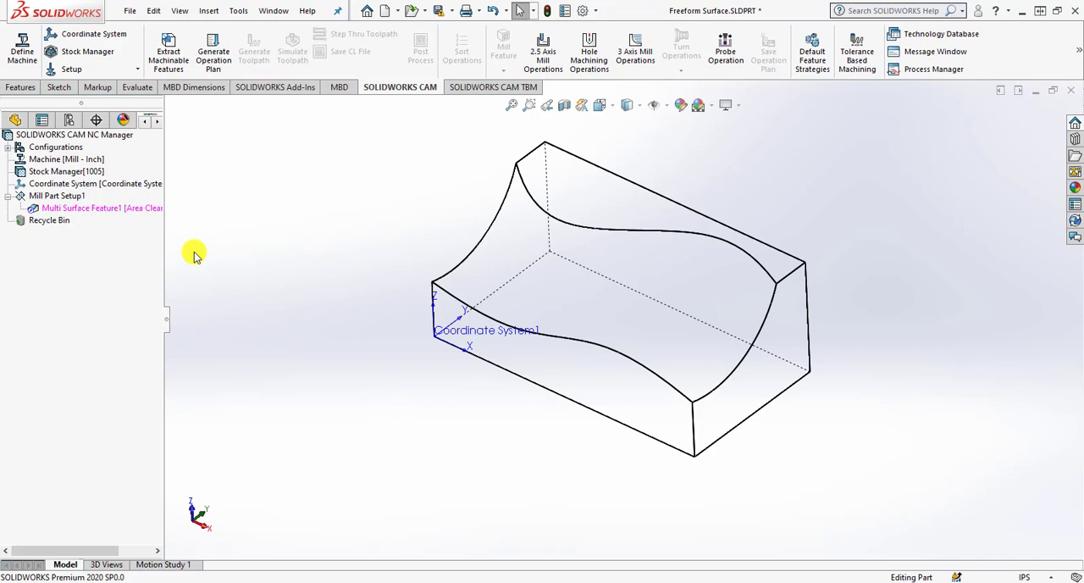
Add a second multi surface feature to Mill Part Setup1, defined as an avoid feature on the flat top face.
click(89, 208)
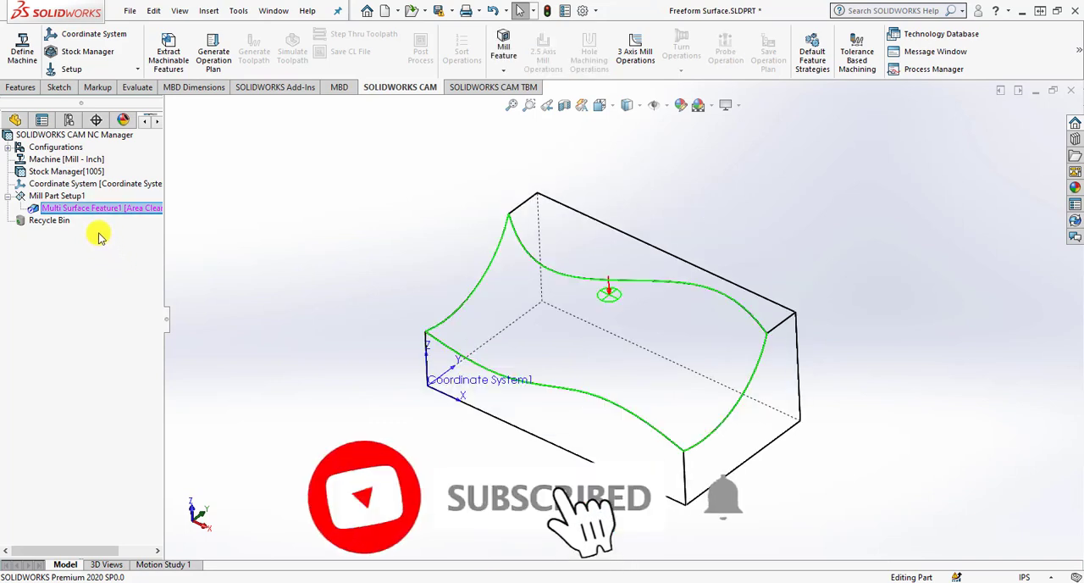
click(65, 198)
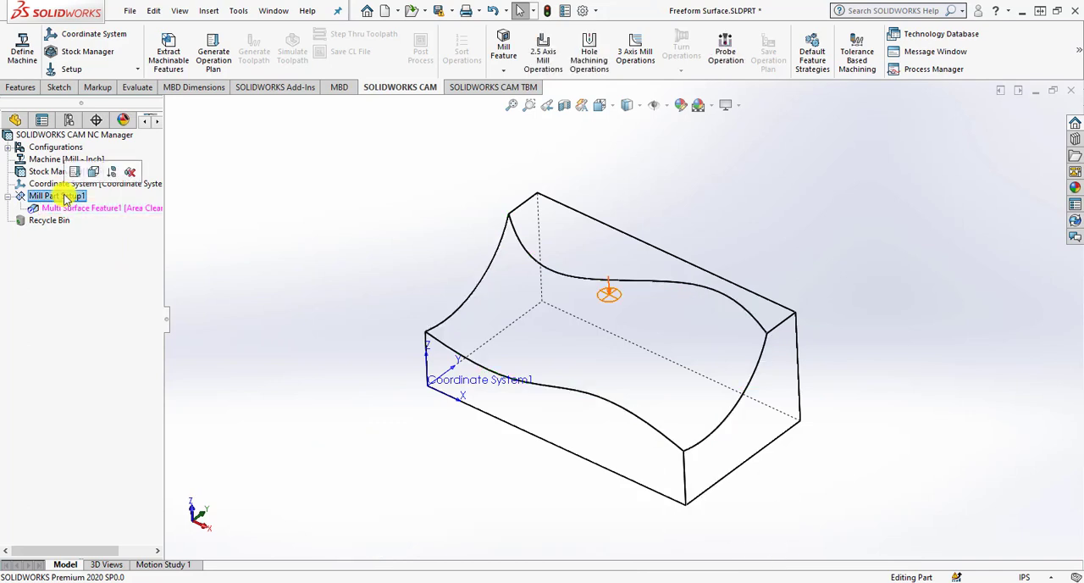
right_click(65, 197)
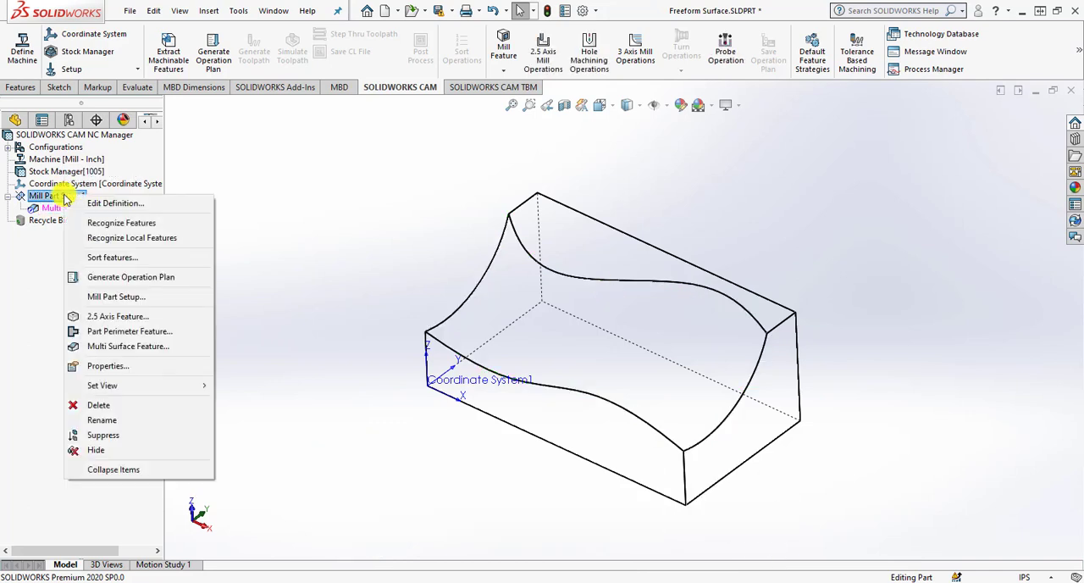
click(129, 347)
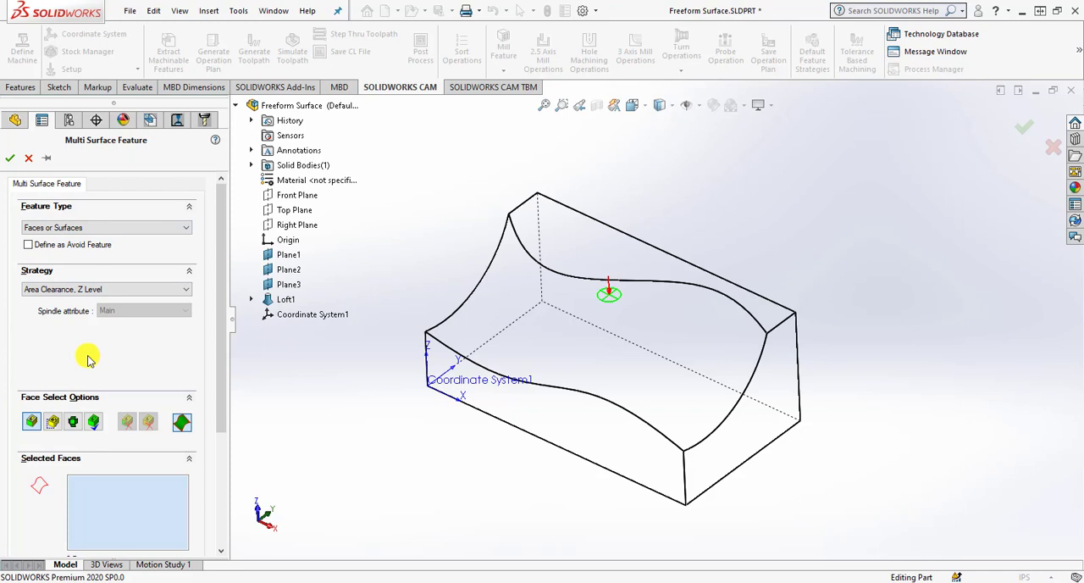
click(43, 248)
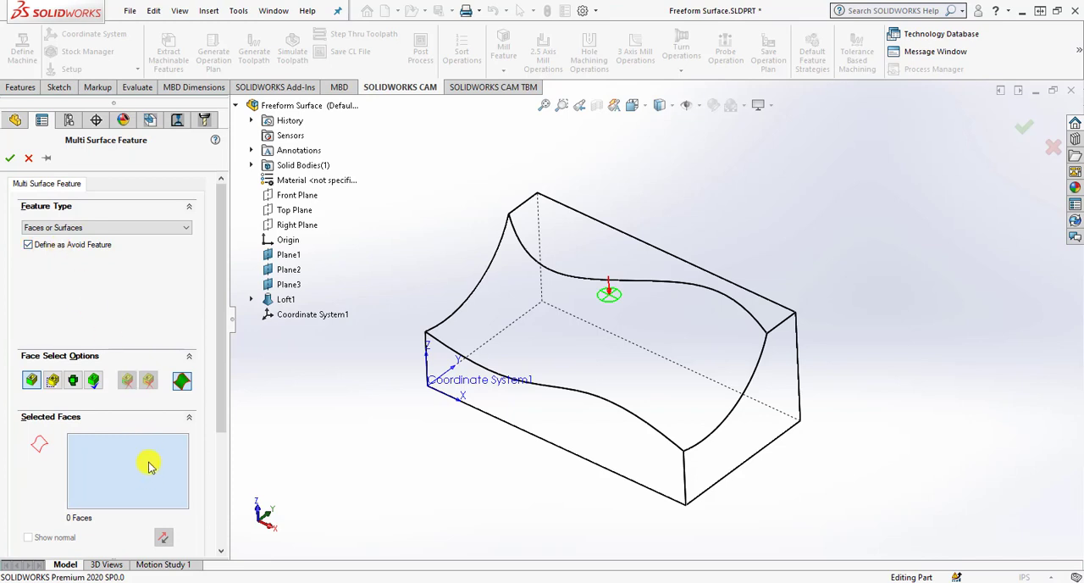
click(616, 252)
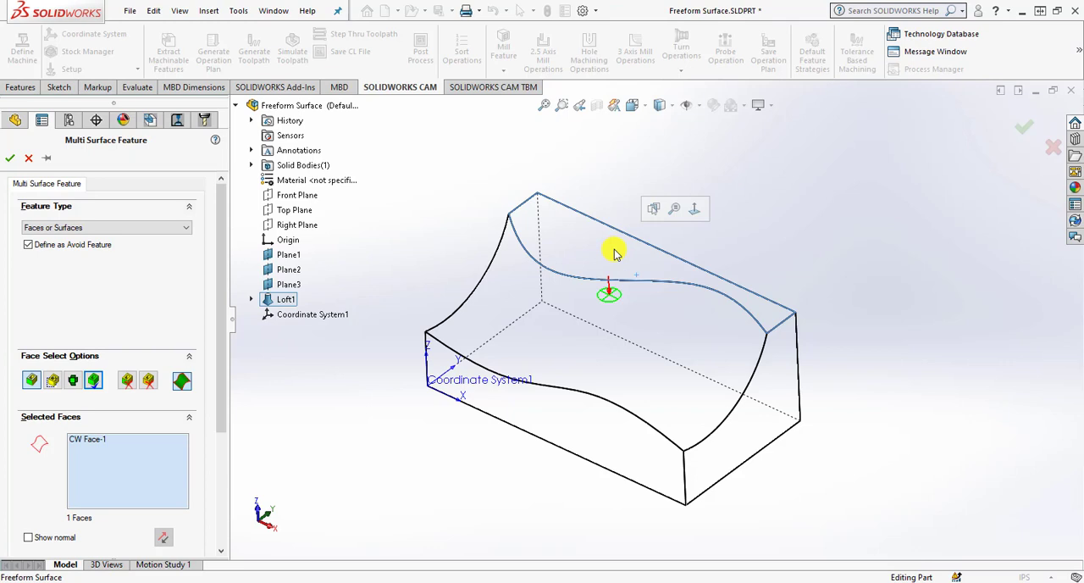
click(10, 158)
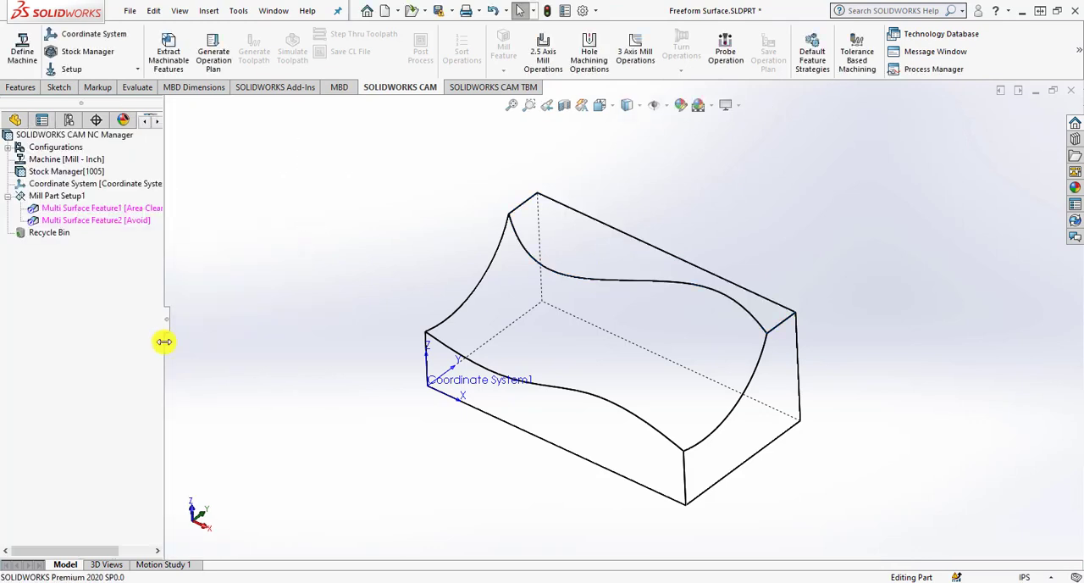
click(116, 224)
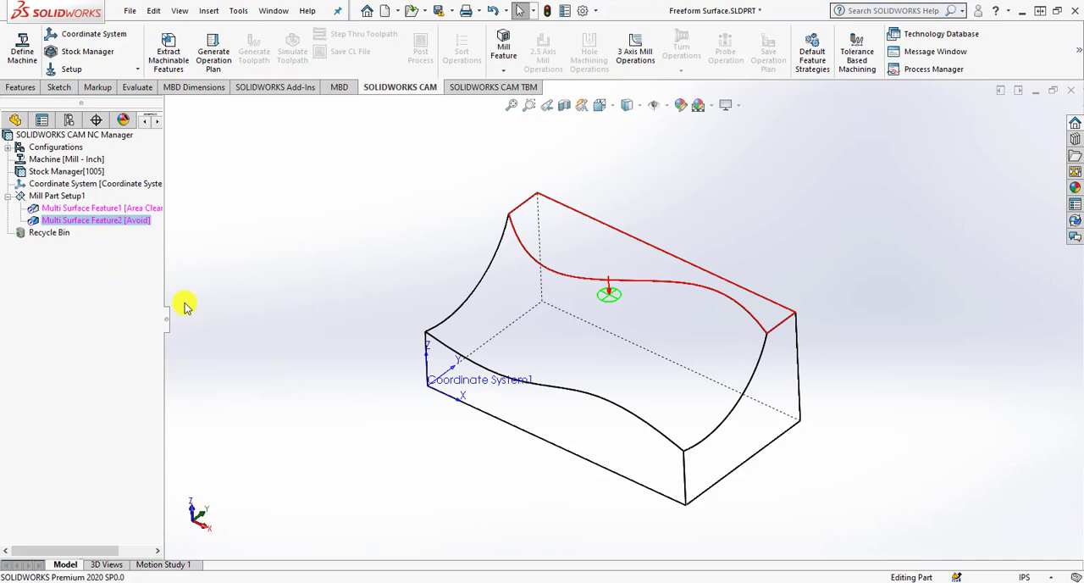
Generate the operation plan and expand the Area Clearance and Z Level operations down to their avoid groups.
click(213, 52)
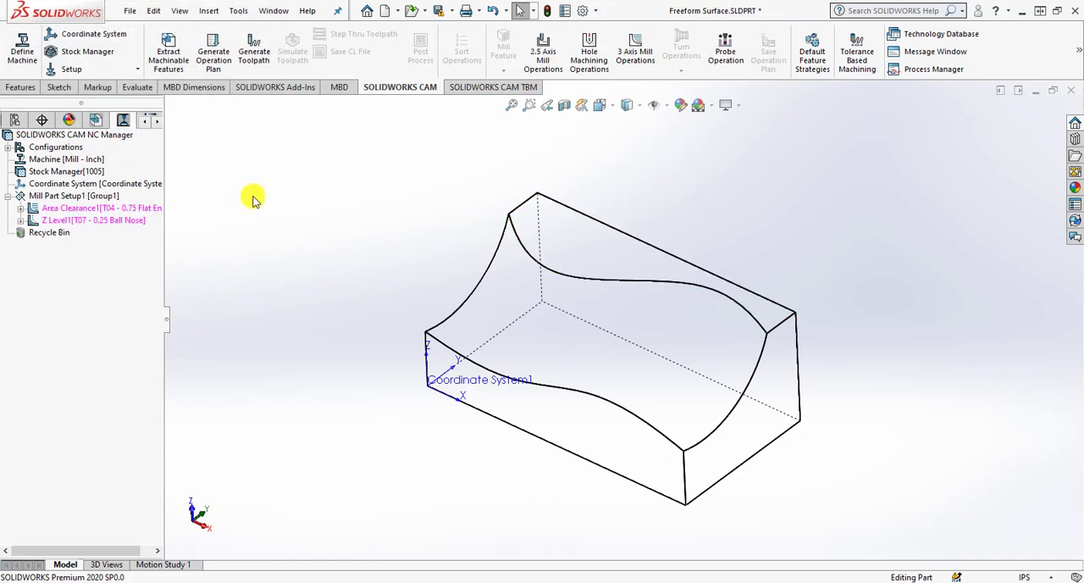
click(20, 219)
click(23, 208)
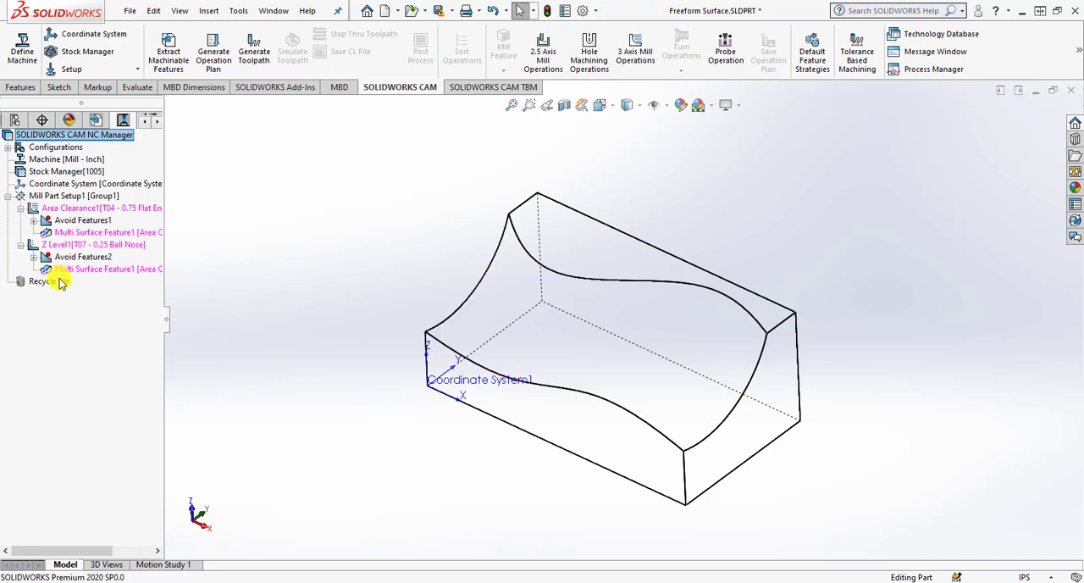
click(33, 220)
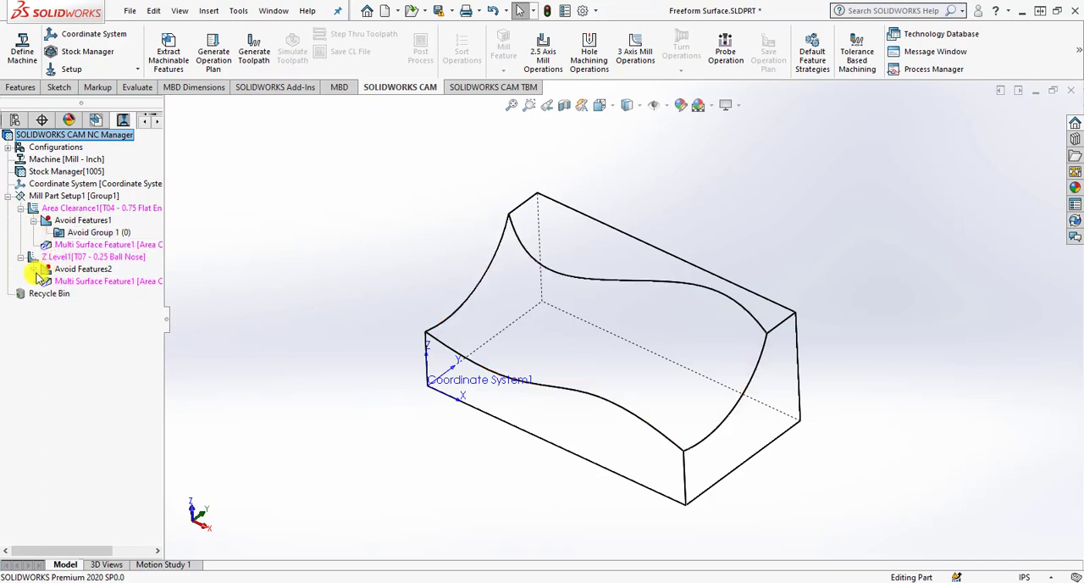
click(33, 268)
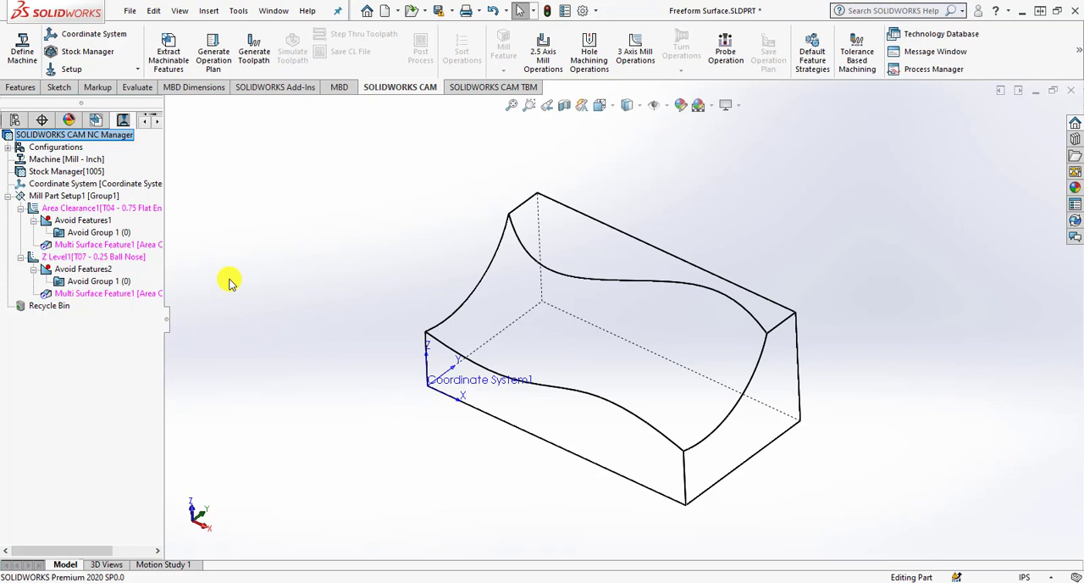
Edit Mill Part Setup1 and set its origin to the upper front corner as a stock vertex.
click(73, 172)
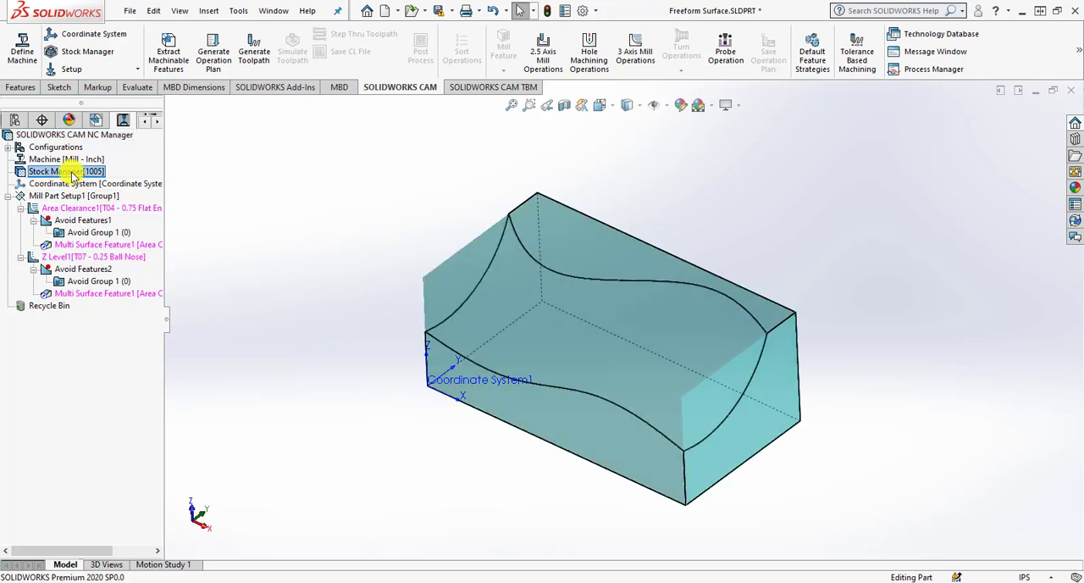
right_click(73, 172)
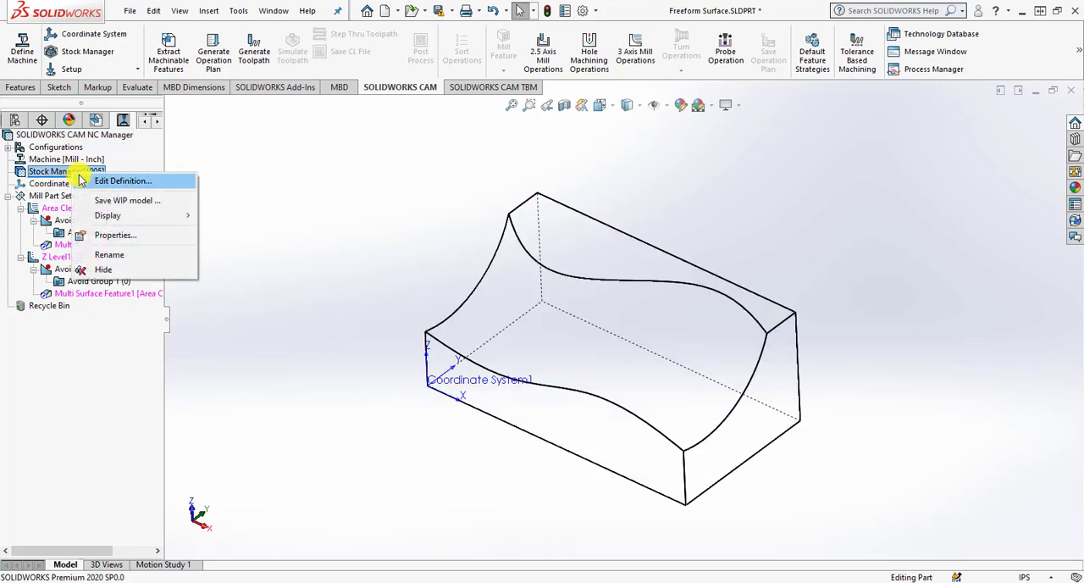
click(56, 195)
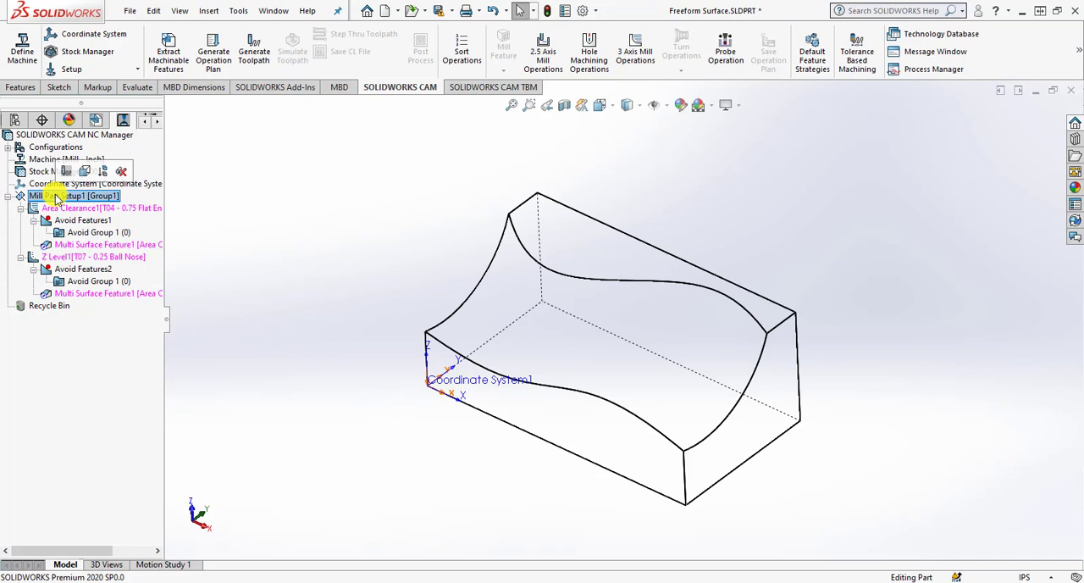
right_click(58, 196)
click(84, 208)
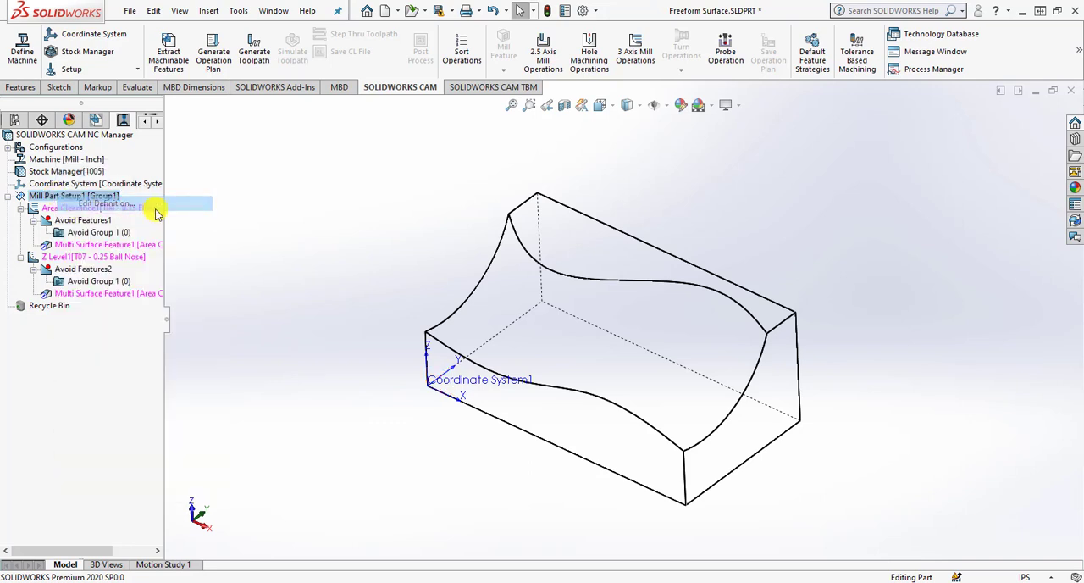
click(372, 98)
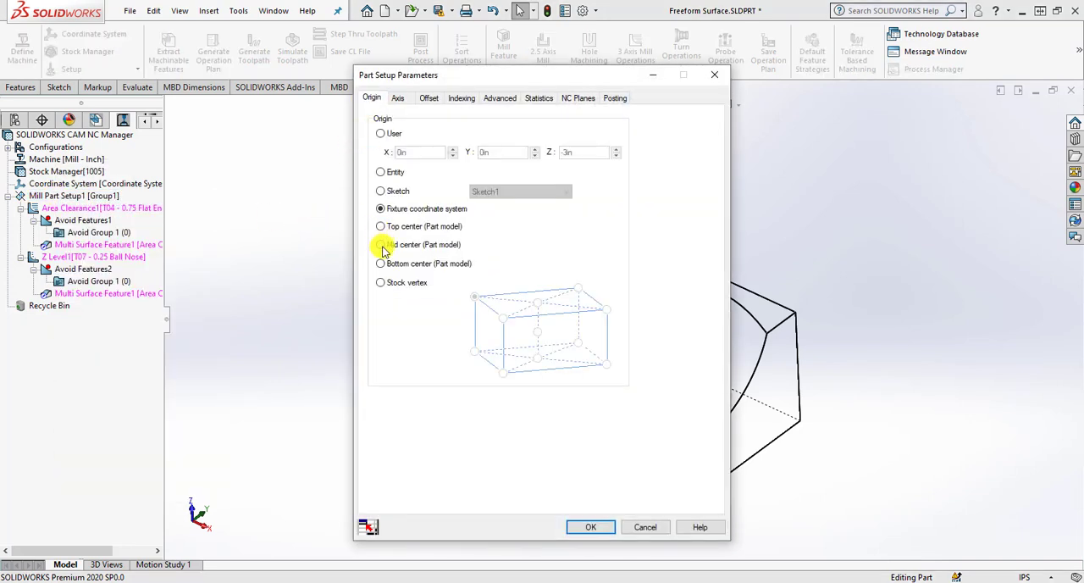
click(380, 283)
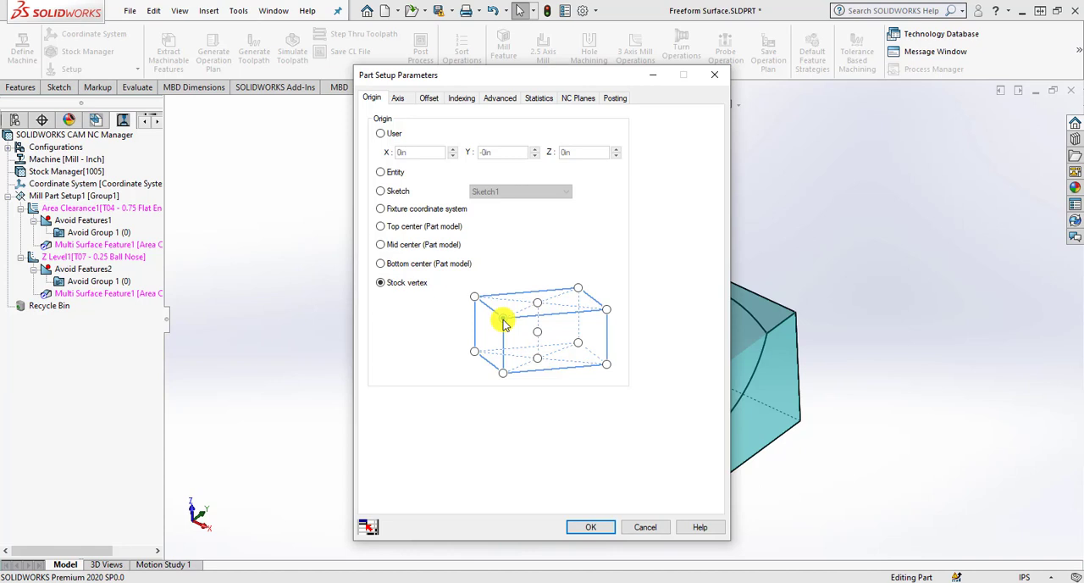
click(584, 528)
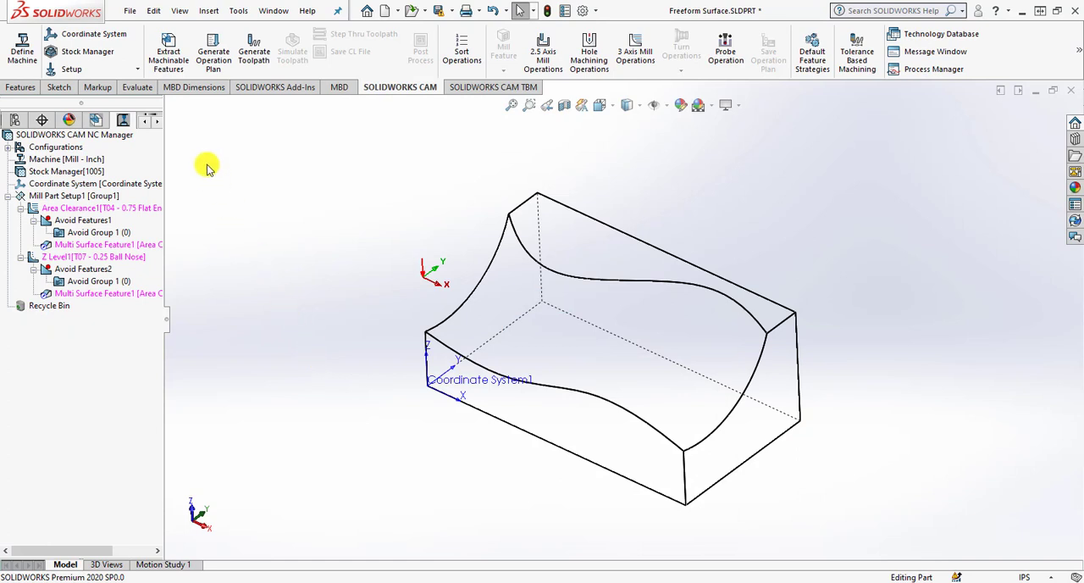
Generate the toolpaths for the setup and display the Z Level toolpath on the part.
click(254, 58)
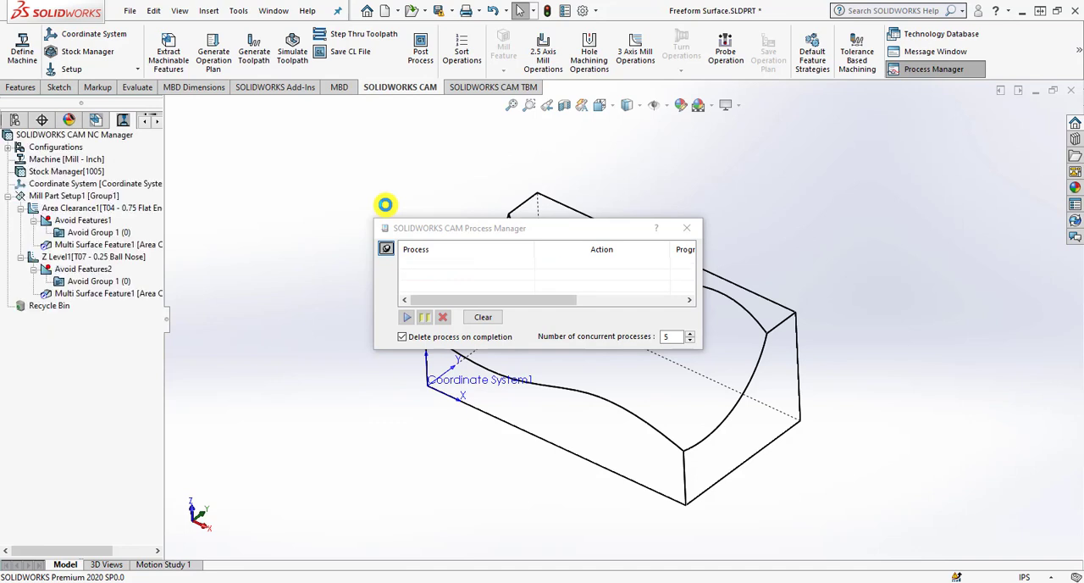
click(686, 227)
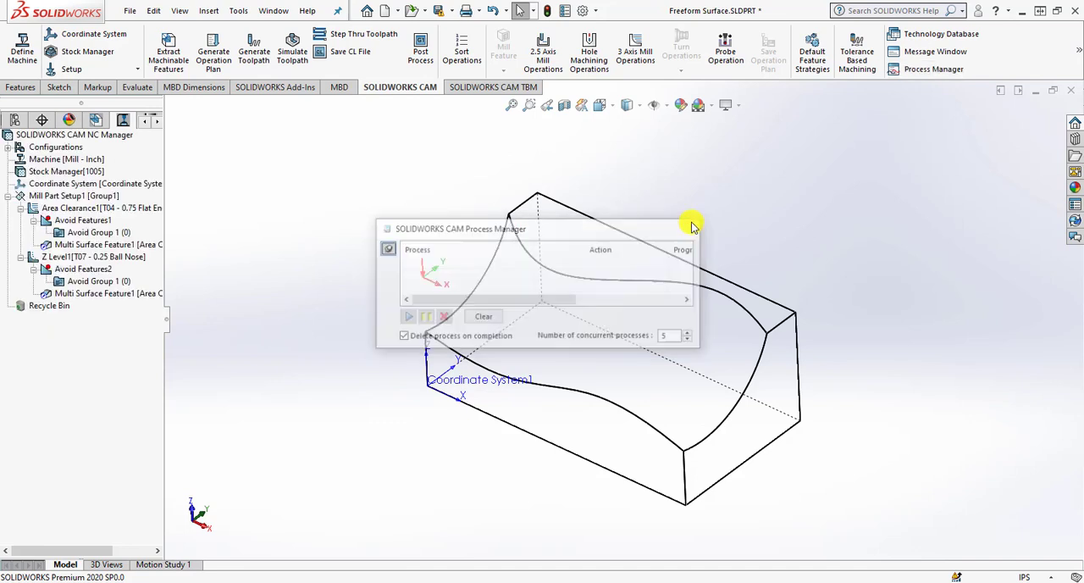
click(129, 259)
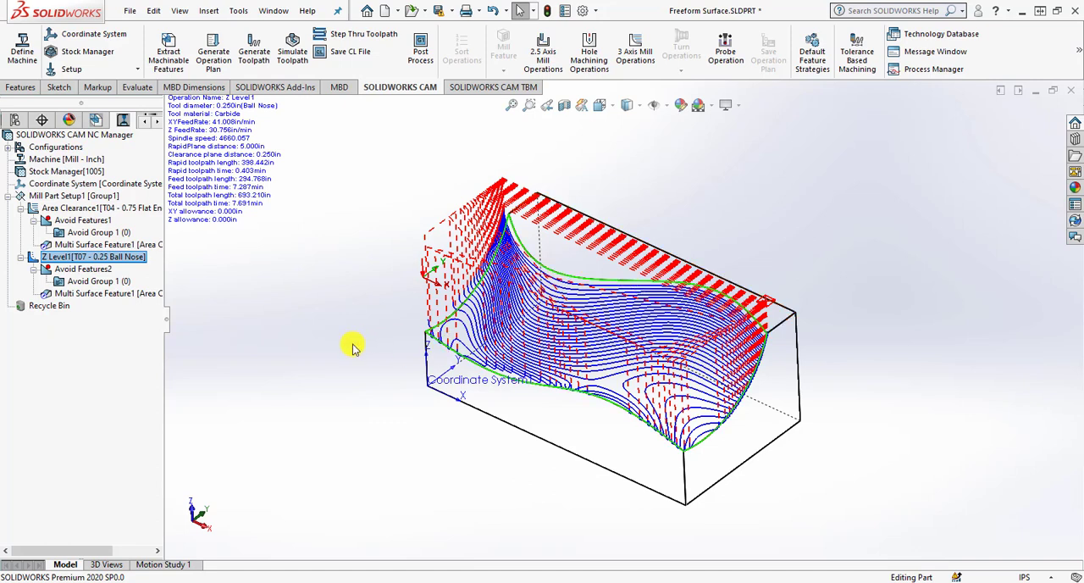
Simulate the toolpaths to check how the freeform surface is machined, and close the simulation.
click(292, 51)
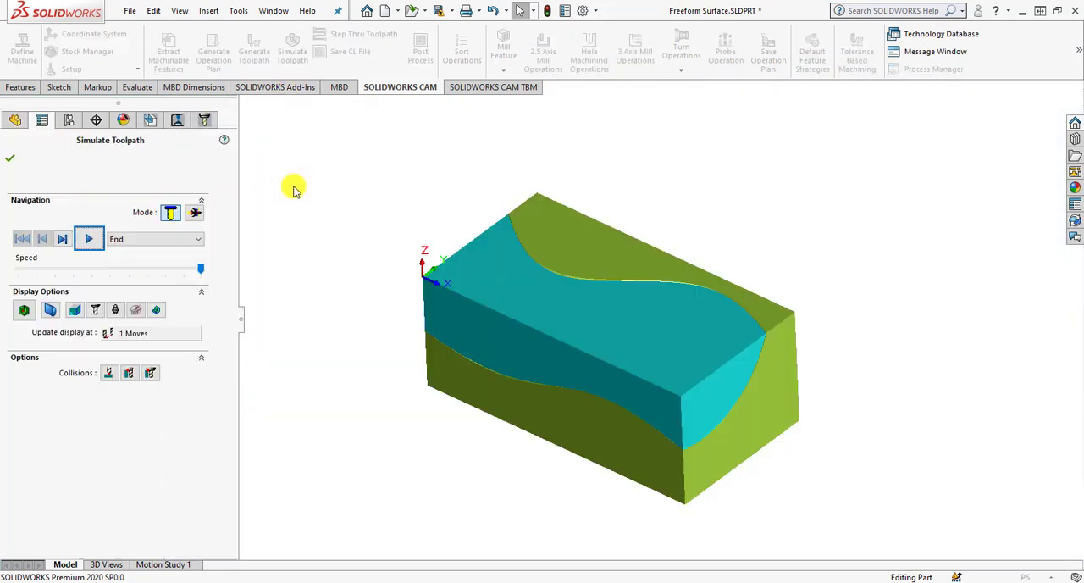
click(89, 238)
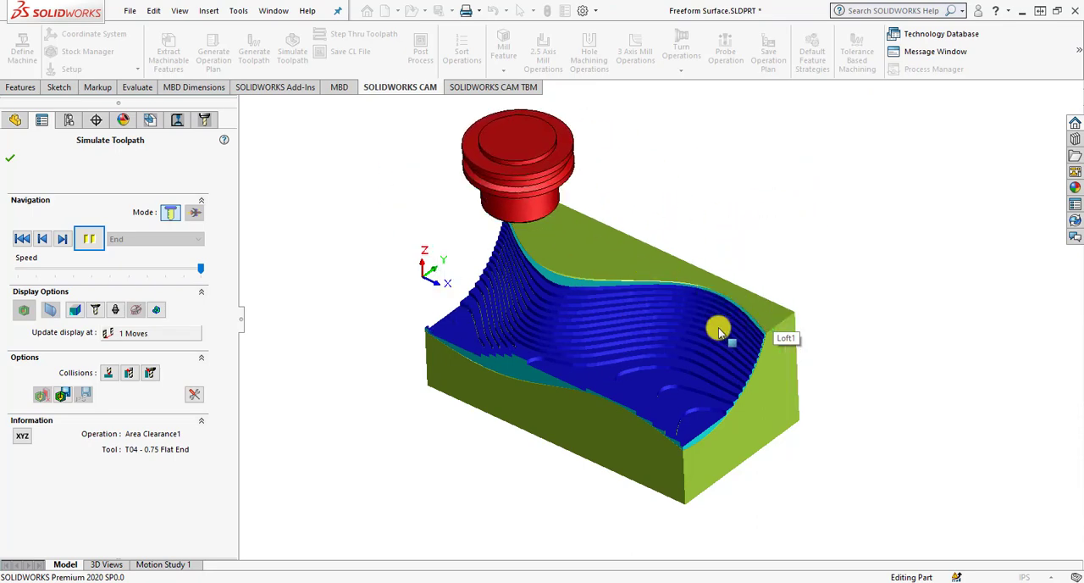
click(10, 158)
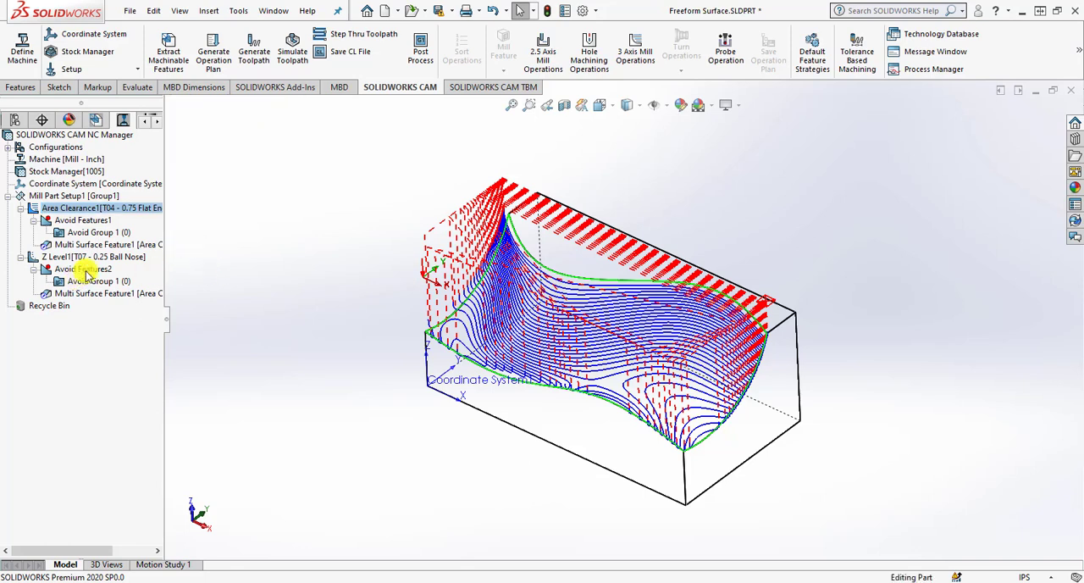
Assign Multi Surface Feature2 as the avoid feature in the Area Clearance operation's Avoid Group 1.
click(103, 234)
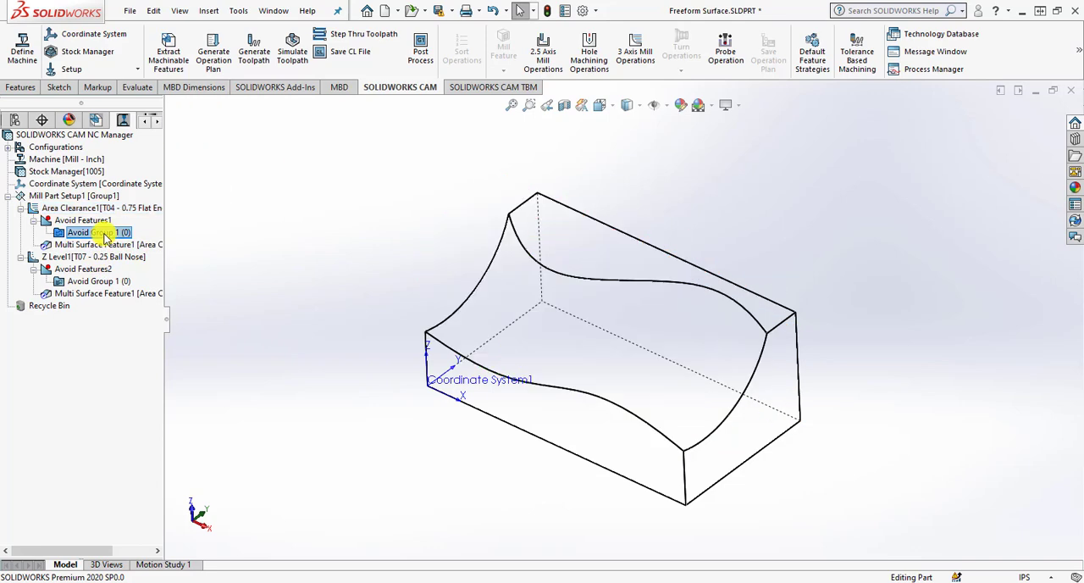
right_click(108, 237)
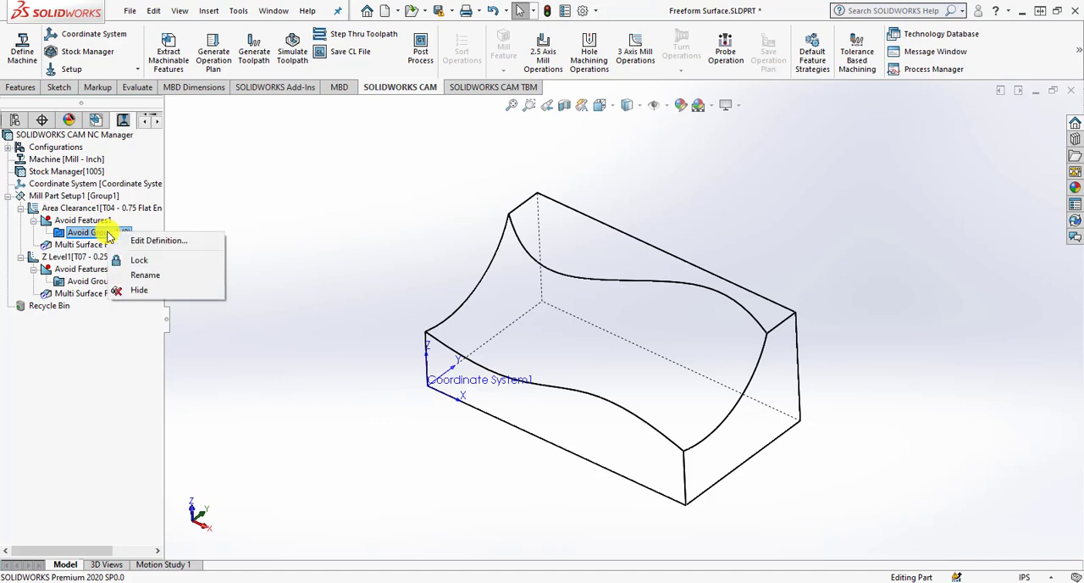
click(127, 239)
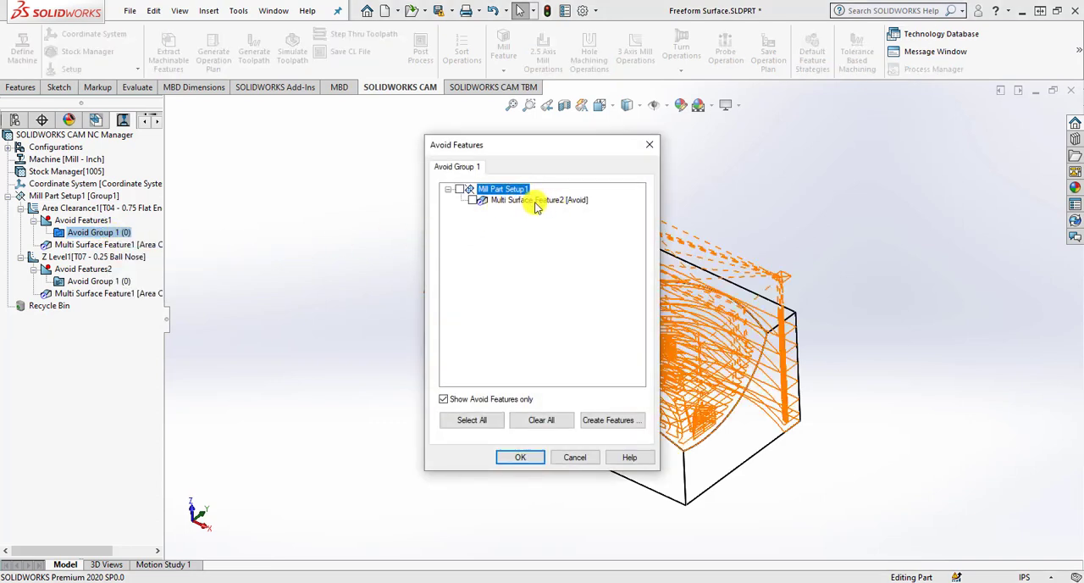
click(473, 200)
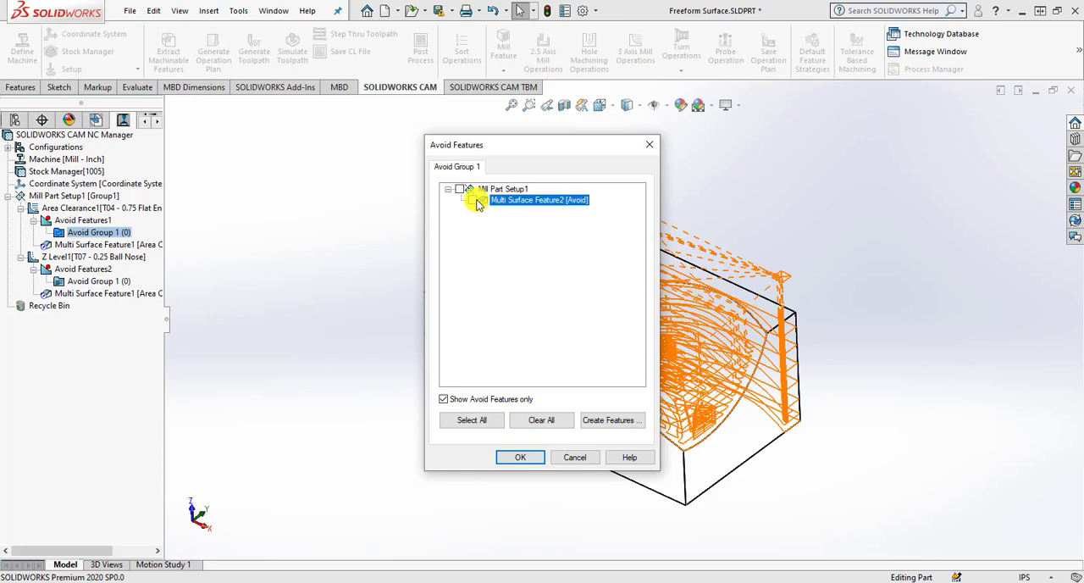
click(514, 460)
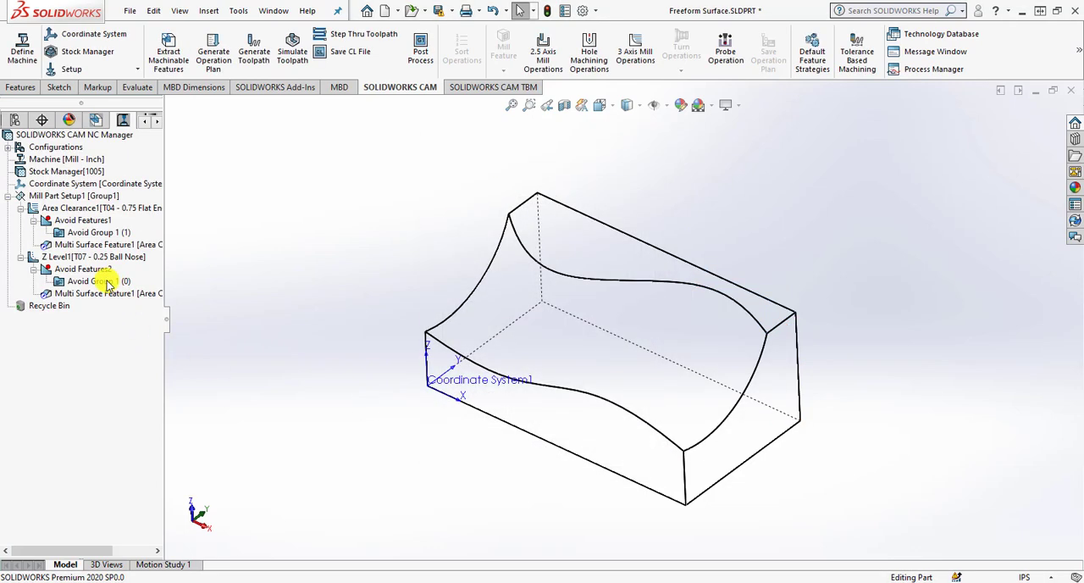
Assign Multi Surface Feature2 as the avoid feature in the Z Level operation's Avoid Group 1.
right_click(108, 285)
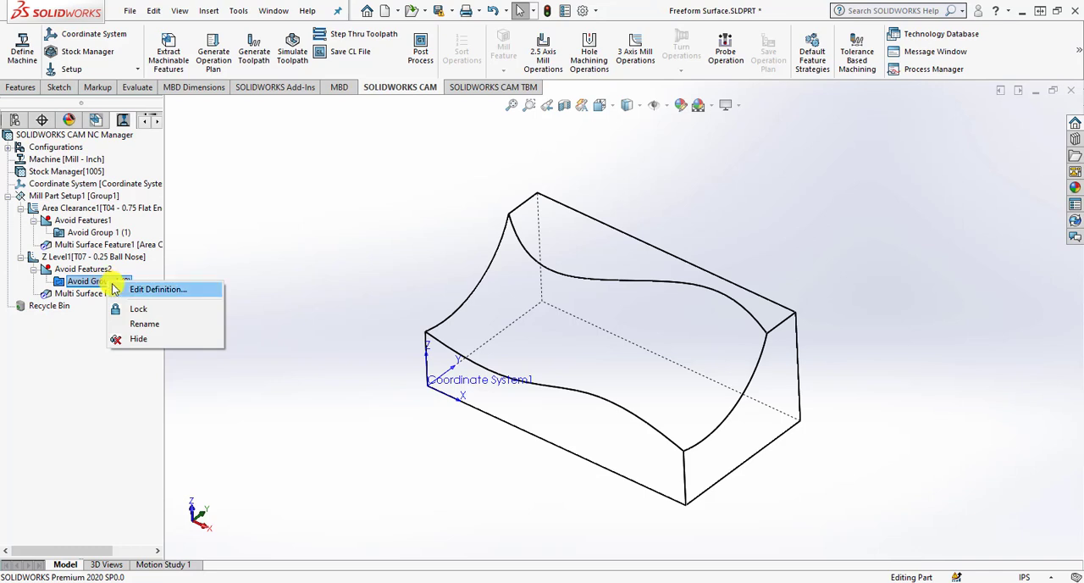
click(115, 289)
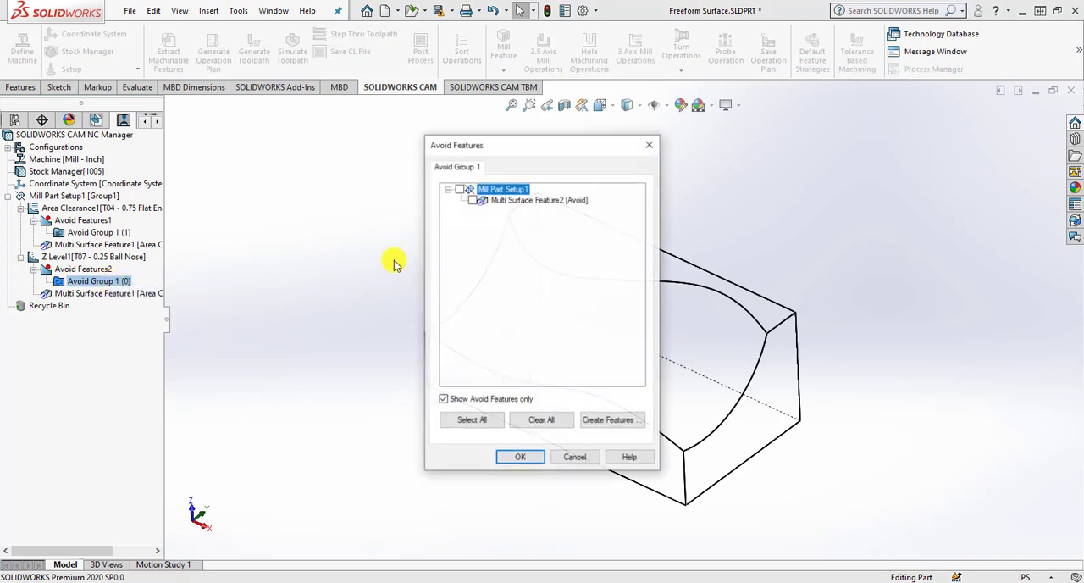
click(473, 200)
click(515, 458)
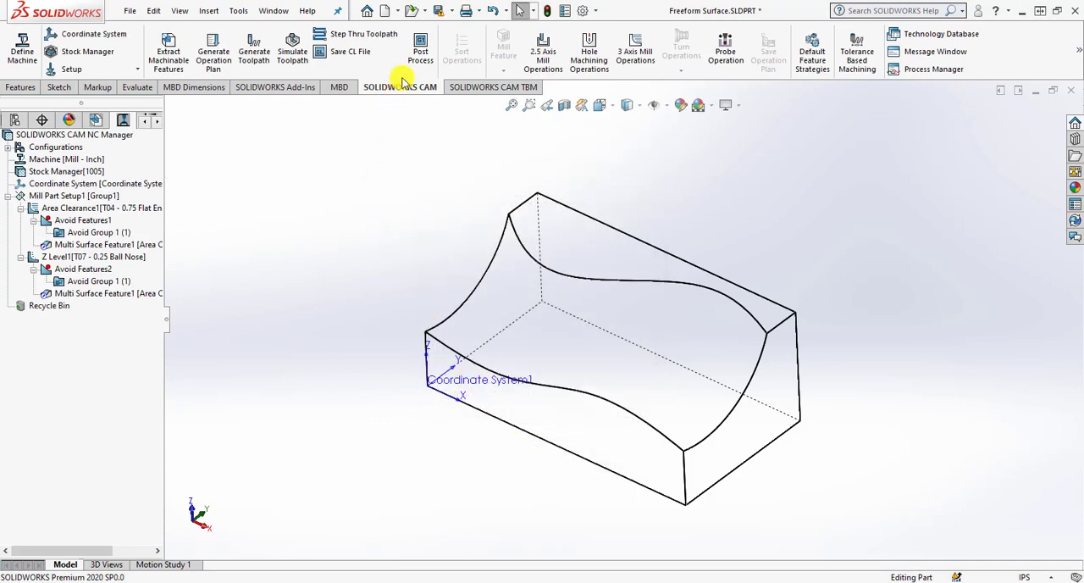
Run the toolpath simulation after the avoid group edits, through the Area Clearance cut into Z Level, and close it.
click(290, 49)
click(90, 239)
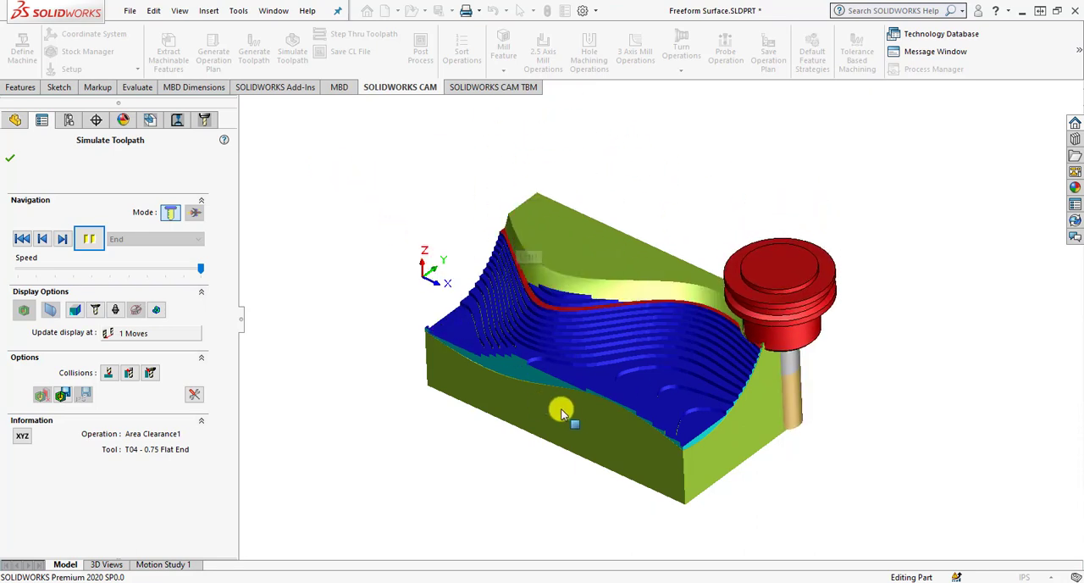
click(10, 157)
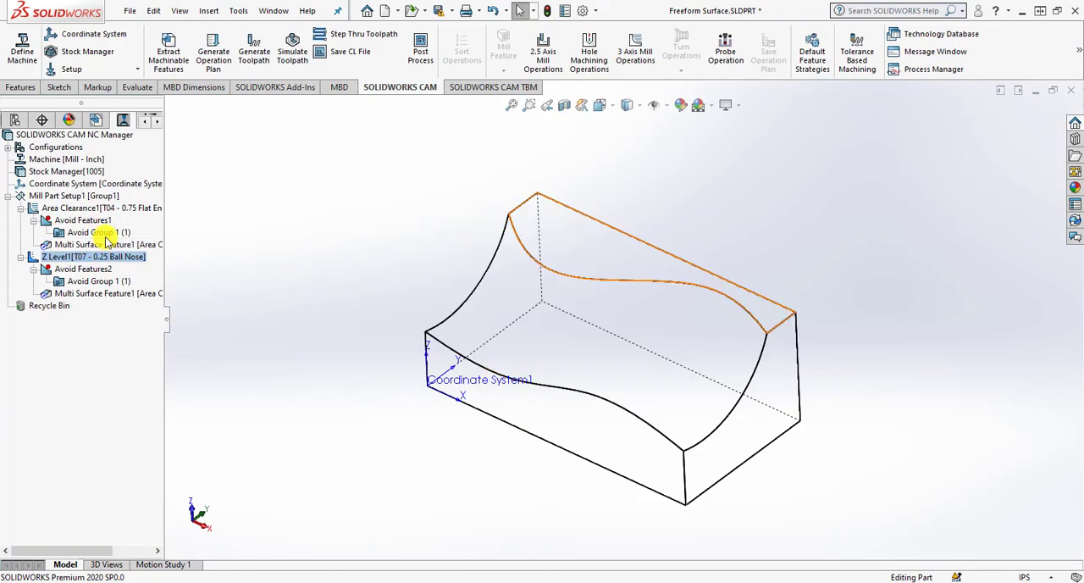
Regenerate the toolpaths so both operations take the assigned avoid feature into account.
click(245, 52)
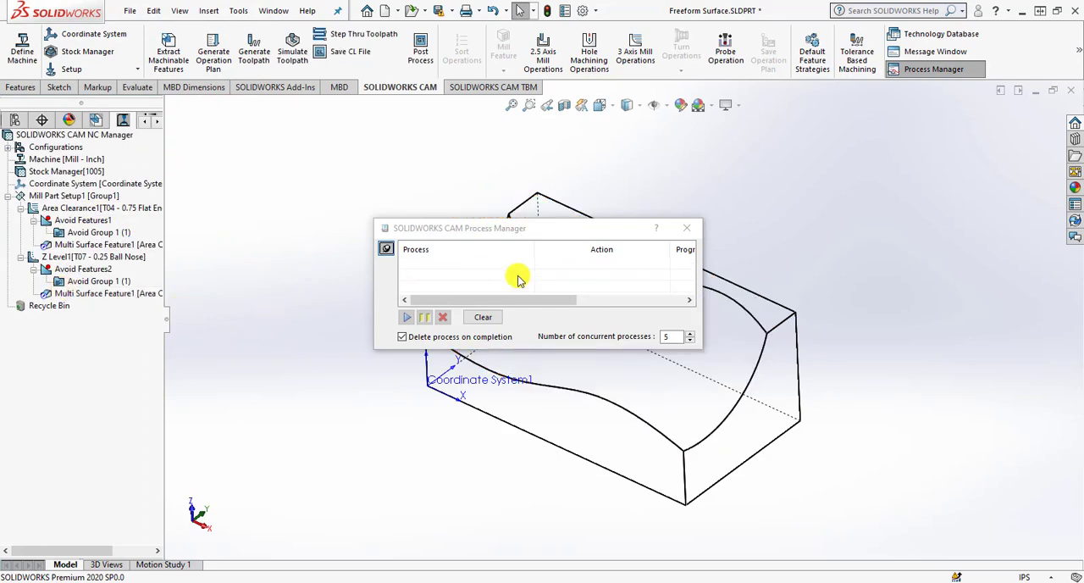
click(687, 227)
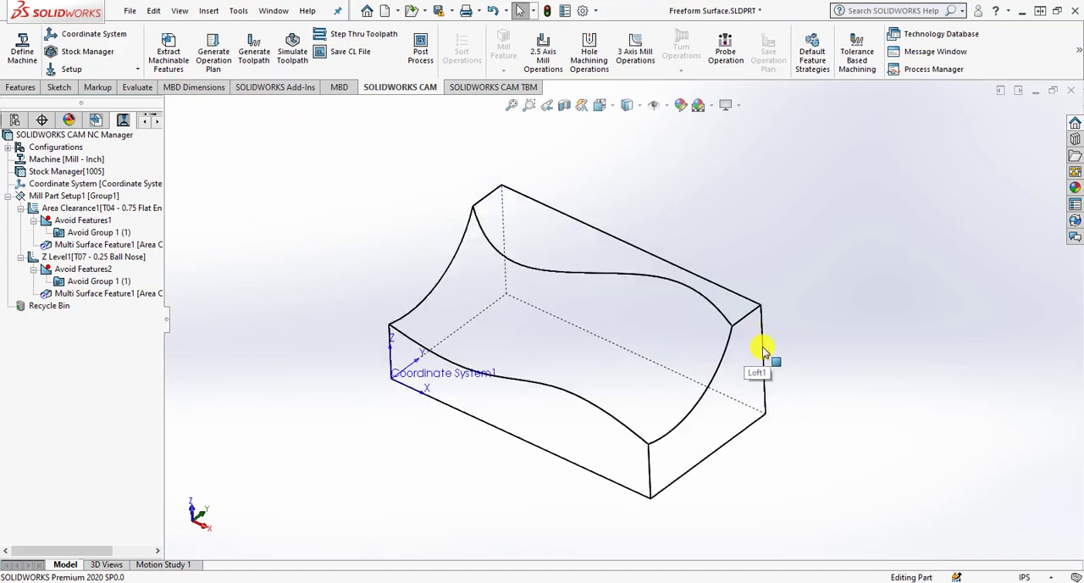
Simulate the regenerated toolpaths to the end and display the colour-coded difference between the machined stock and the part.
click(292, 49)
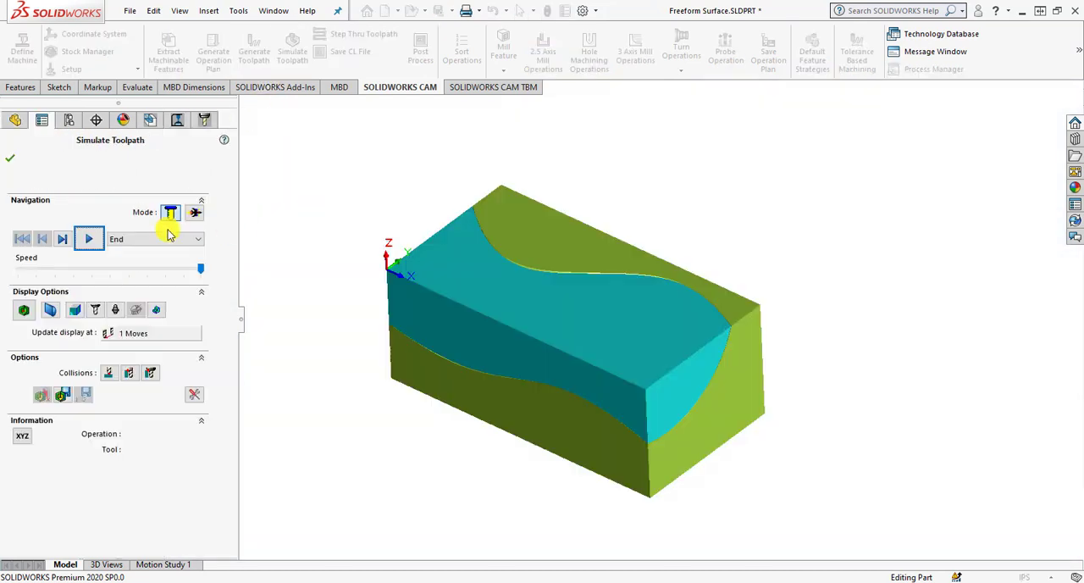
click(88, 238)
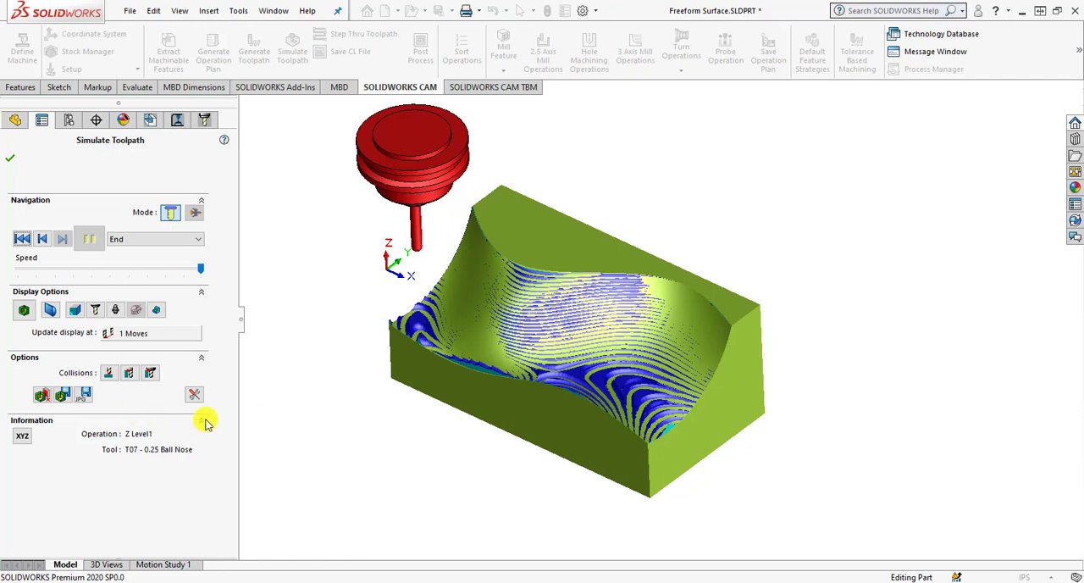
click(26, 312)
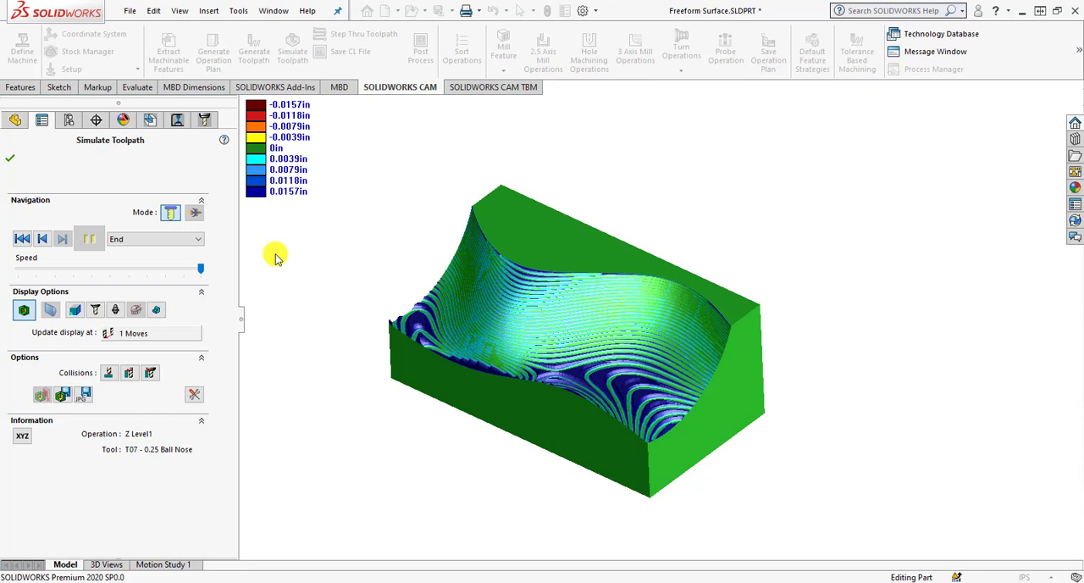
click(11, 160)
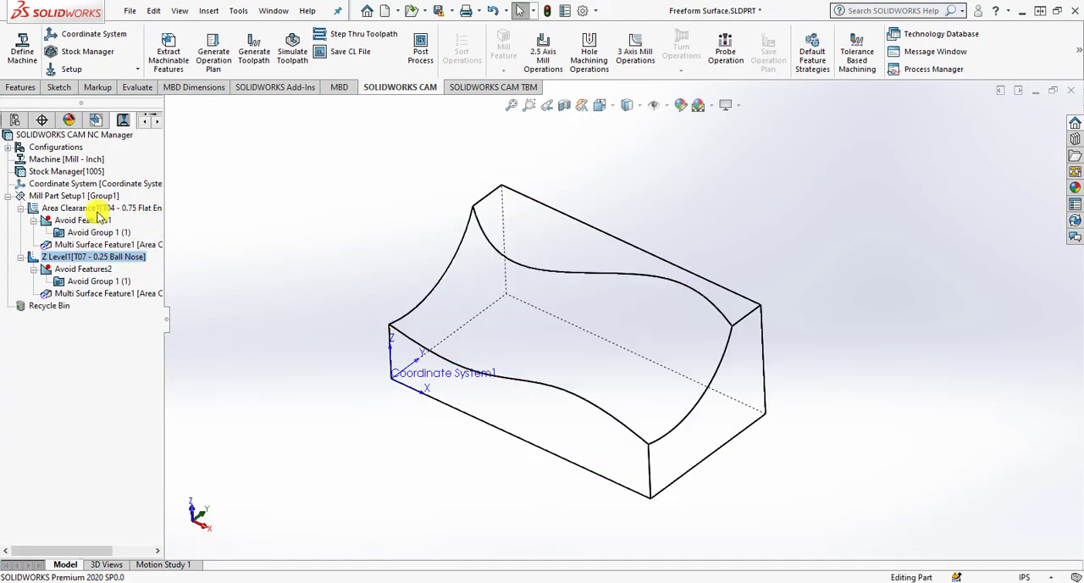
Open the Area Clearance operation's definition to review its parameters, and close it.
click(73, 196)
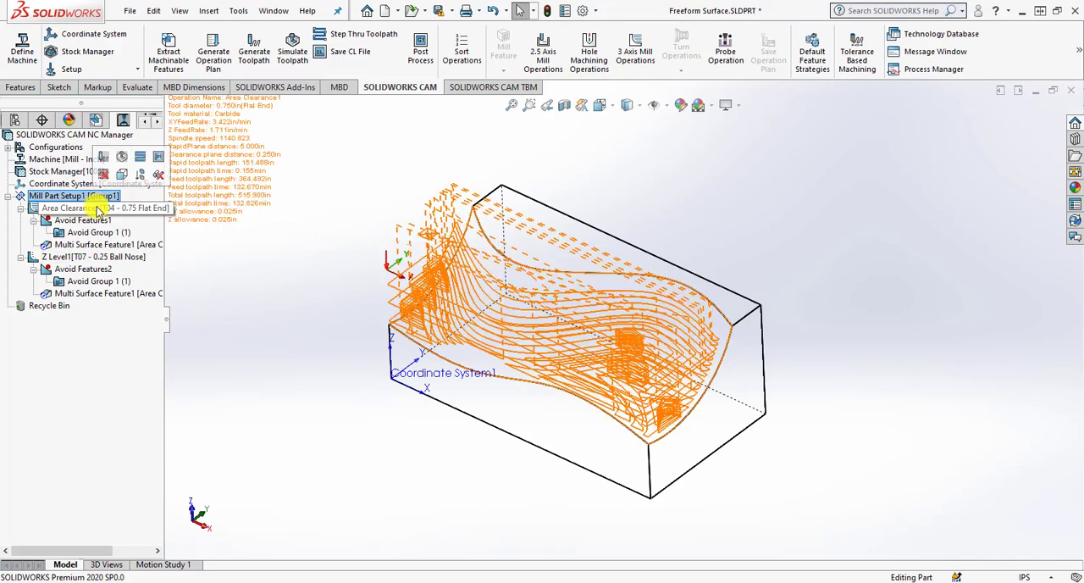
click(99, 209)
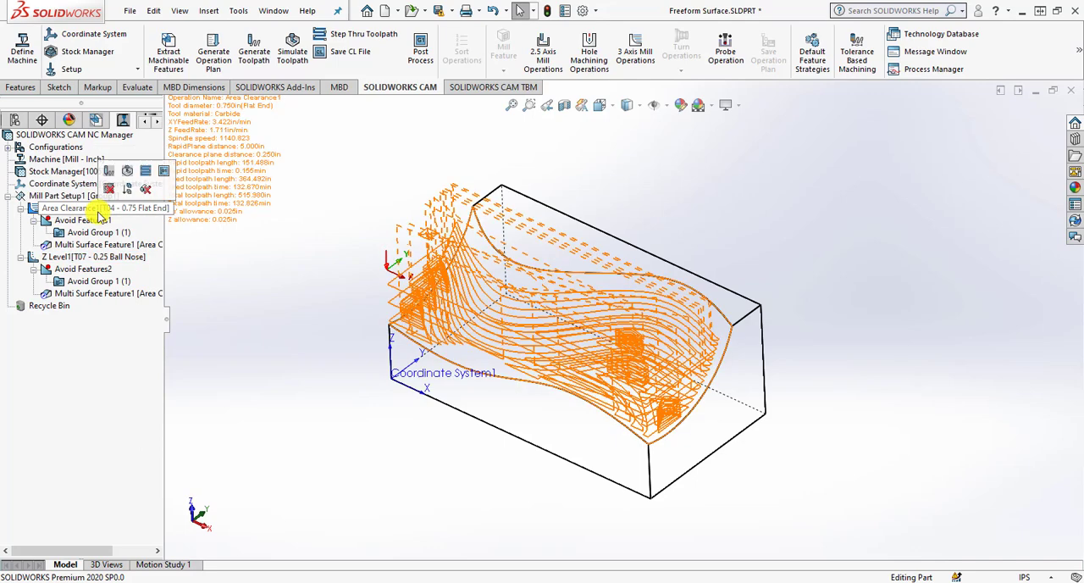
right_click(98, 211)
click(138, 159)
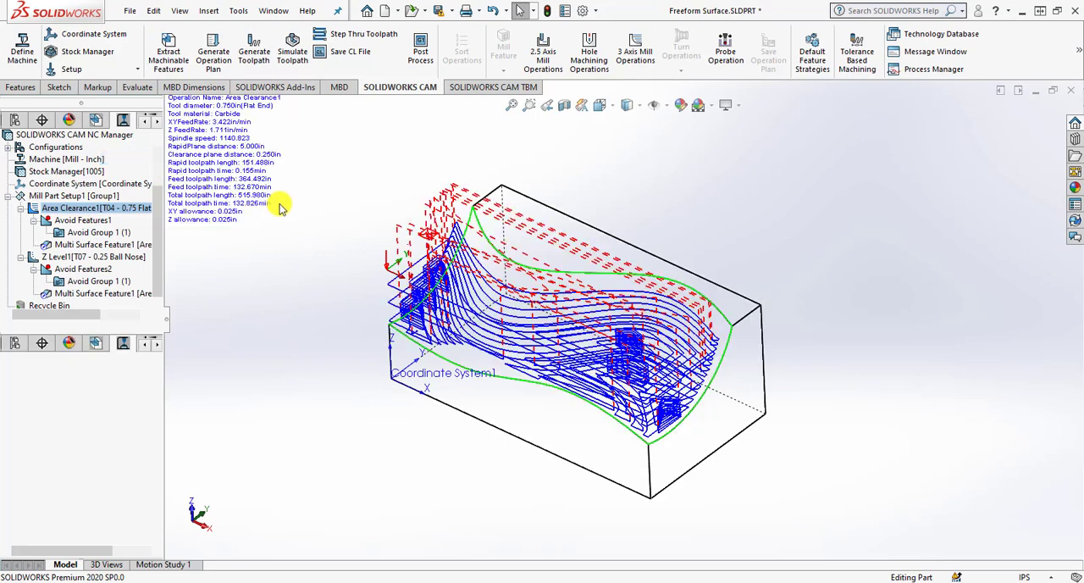
click(520, 43)
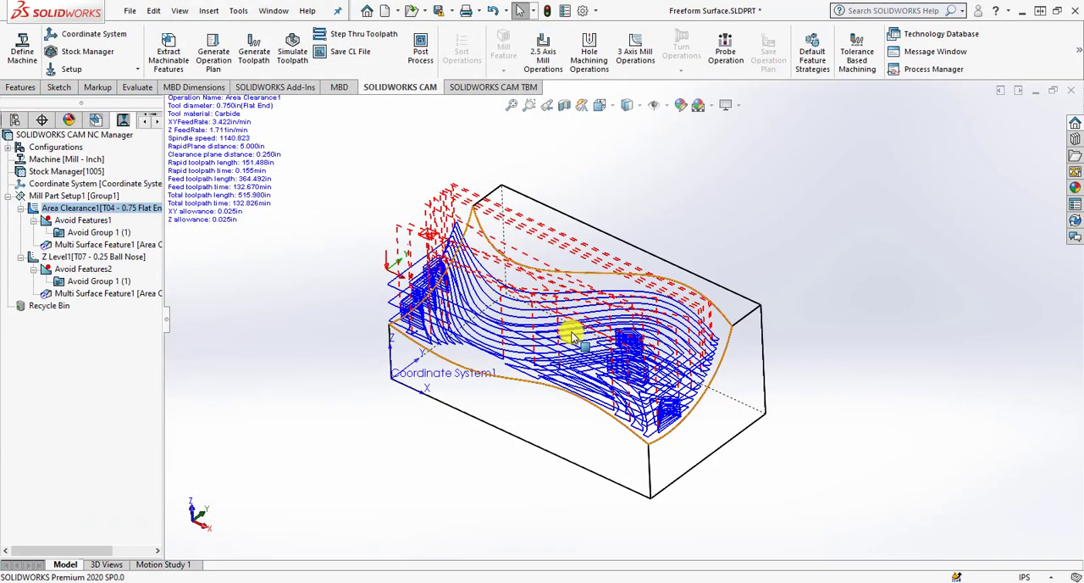
Open the Z Level operation's definition and review its toolpath length and estimated machining time statistics.
click(95, 256)
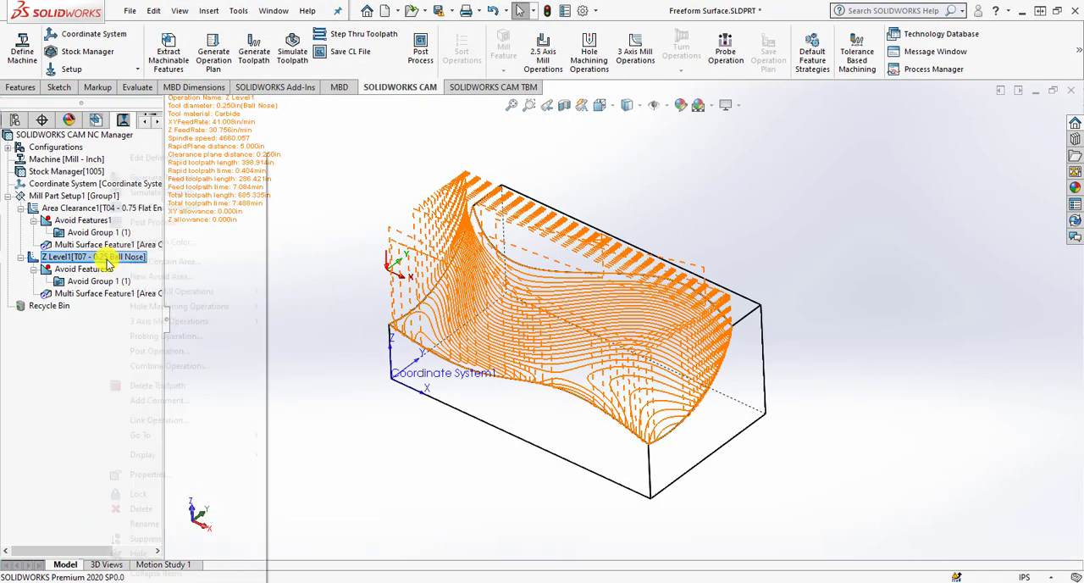
right_click(106, 257)
click(266, 90)
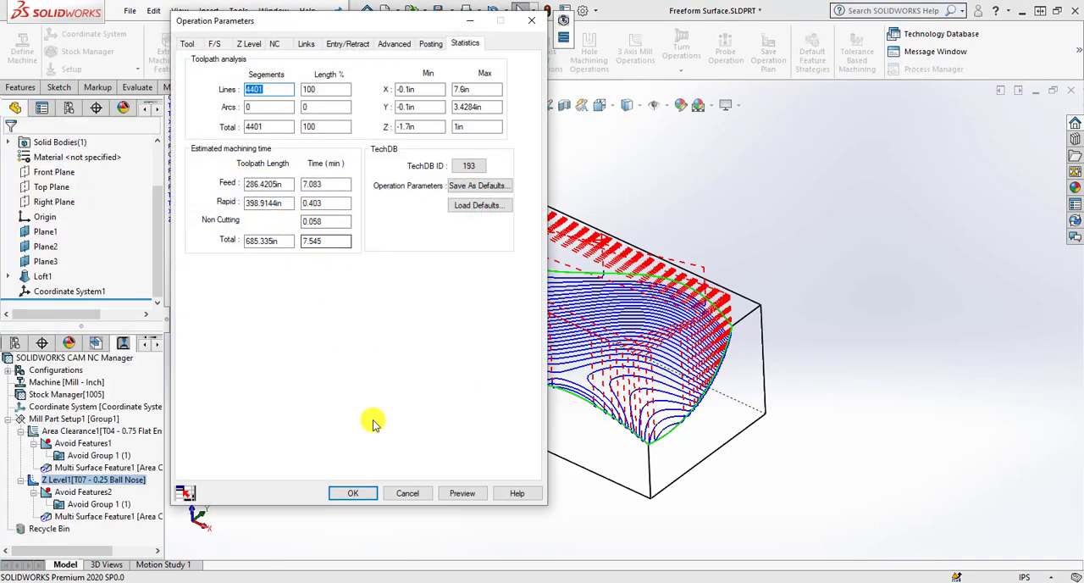
Open the Area Clearance operation's definition and show all tools in the tool crib without the filter.
click(359, 492)
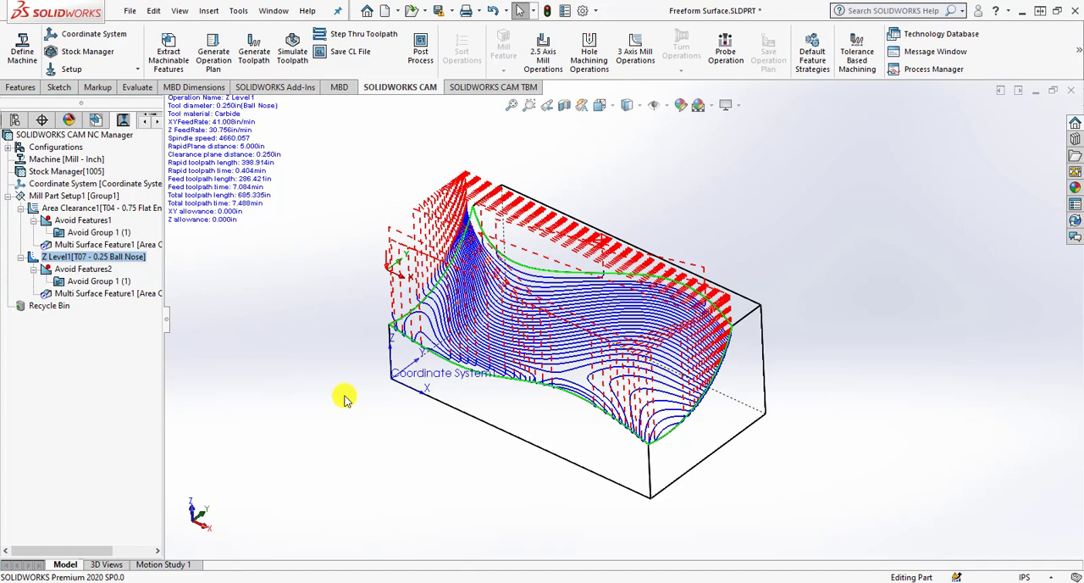
click(95, 210)
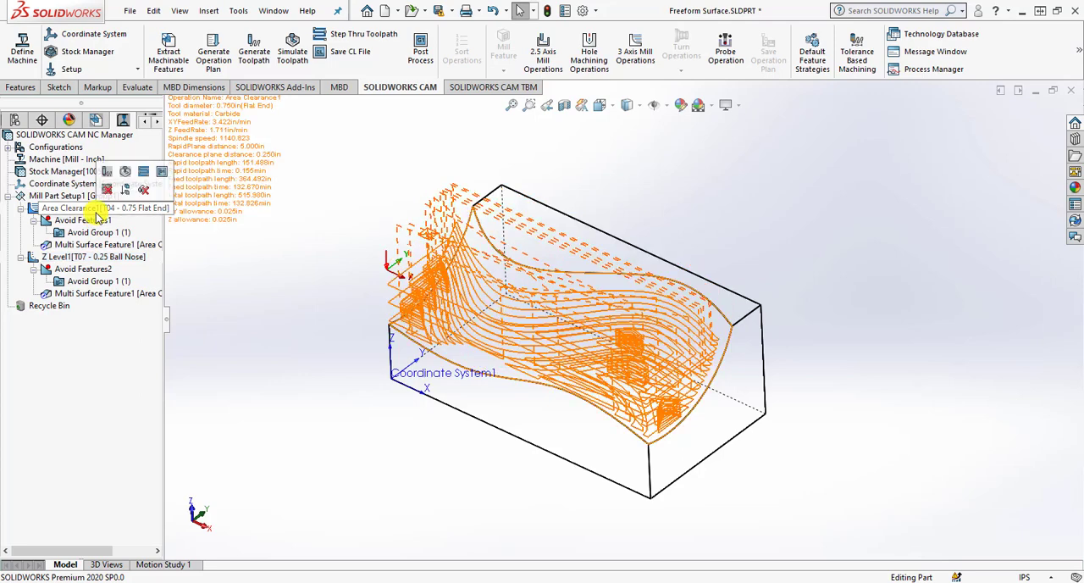
right_click(95, 210)
click(141, 158)
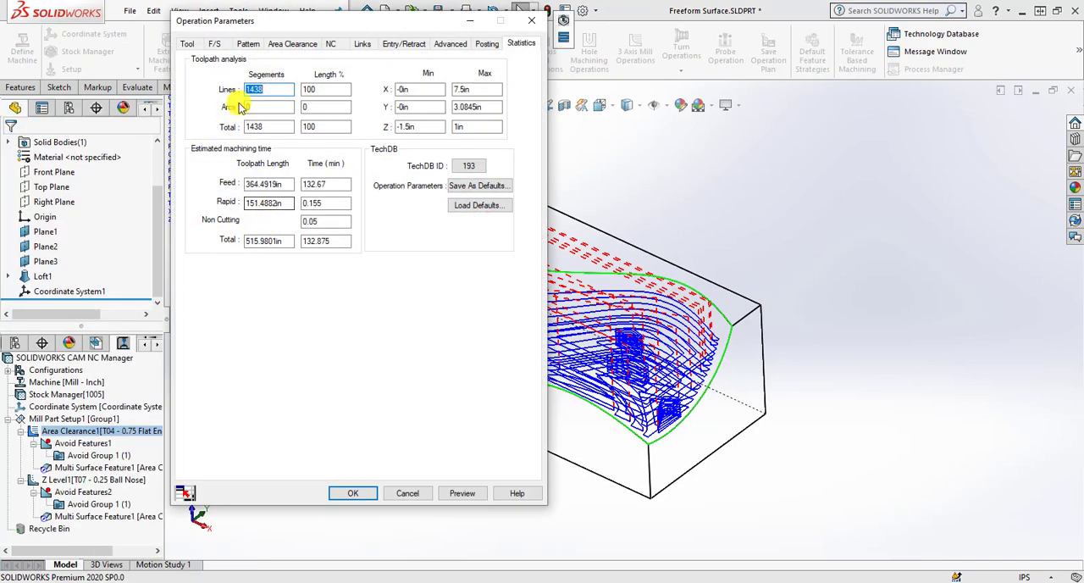
click(188, 43)
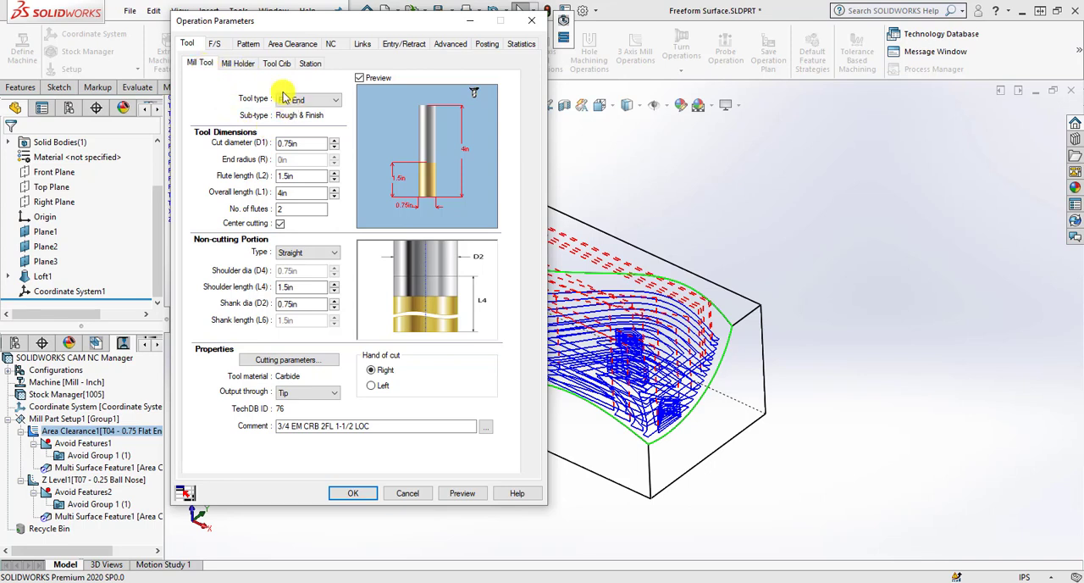
click(277, 63)
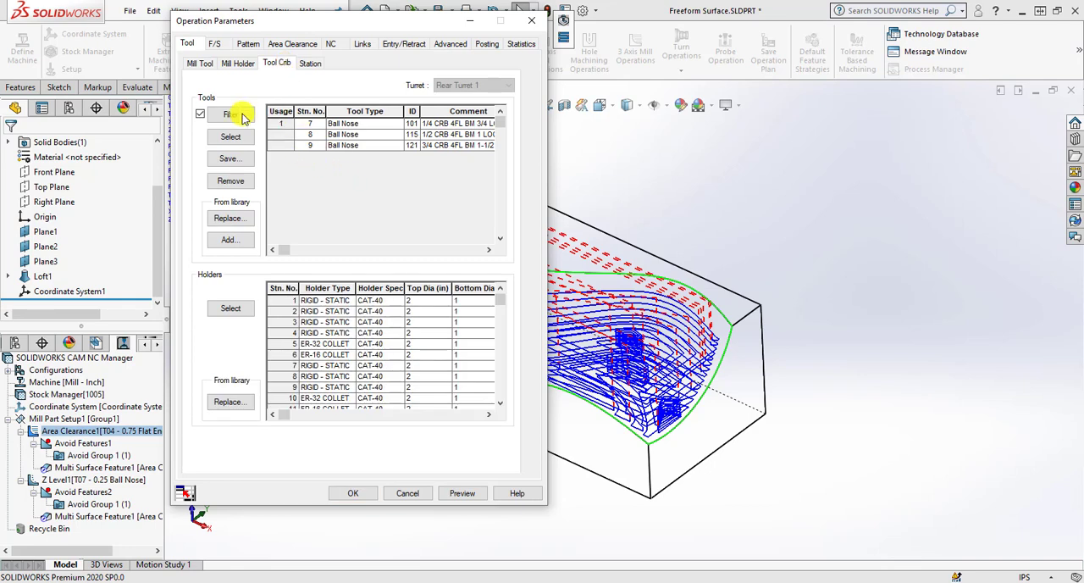
click(201, 114)
scroll(359, 190, up, 1)
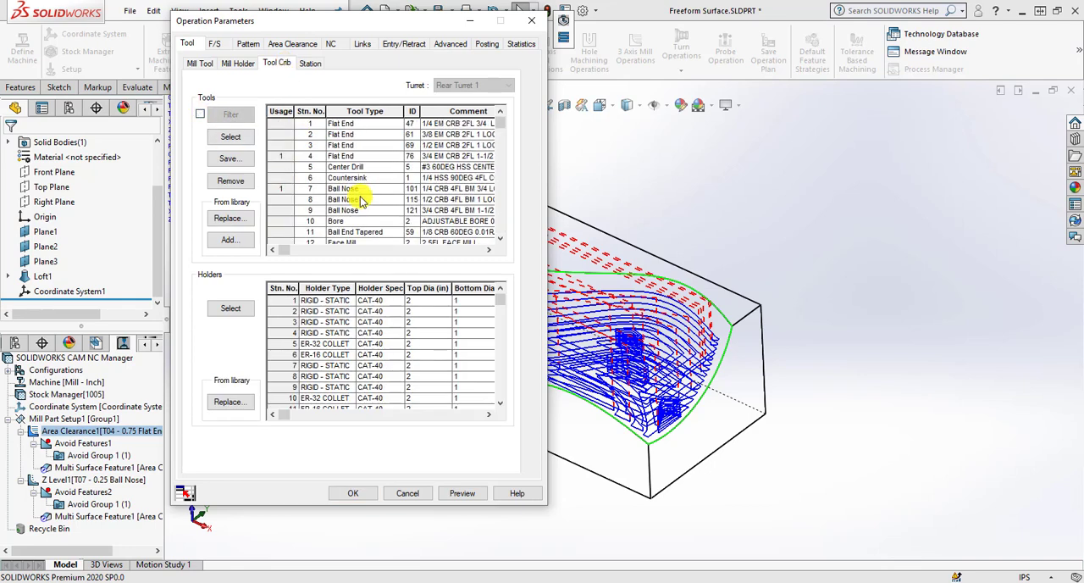
Add the hog nose mill 1/2 CRB 2FL HGN .030R 1 LOC from the library to the tool crib and select it for the operation.
click(368, 159)
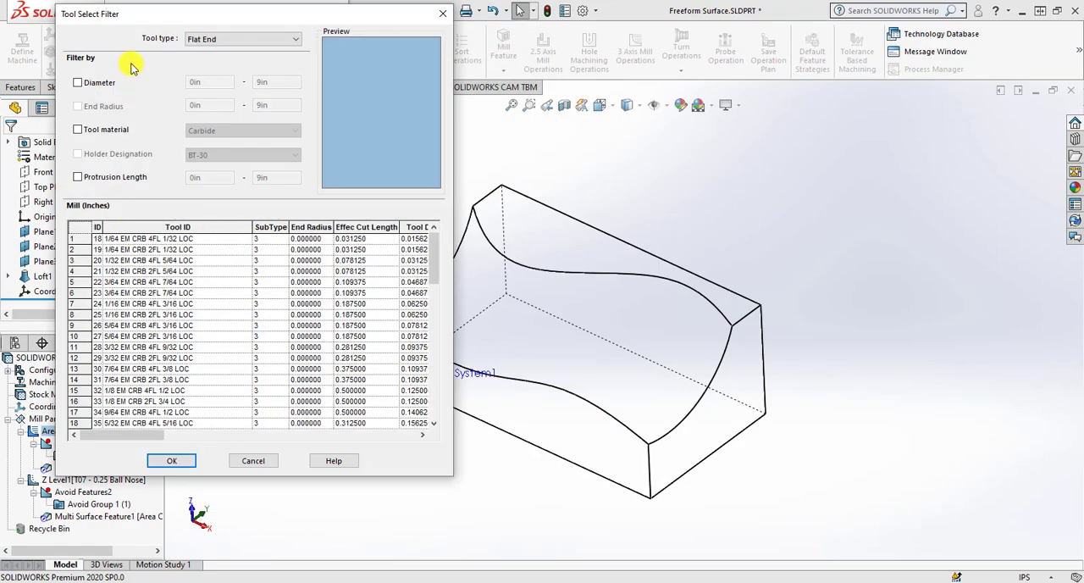
click(215, 39)
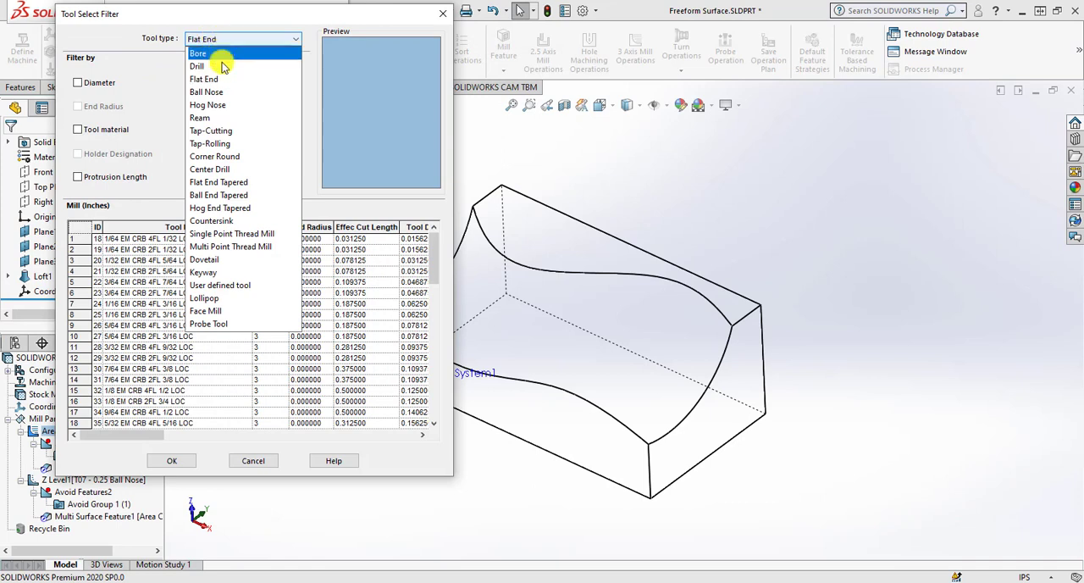
click(225, 106)
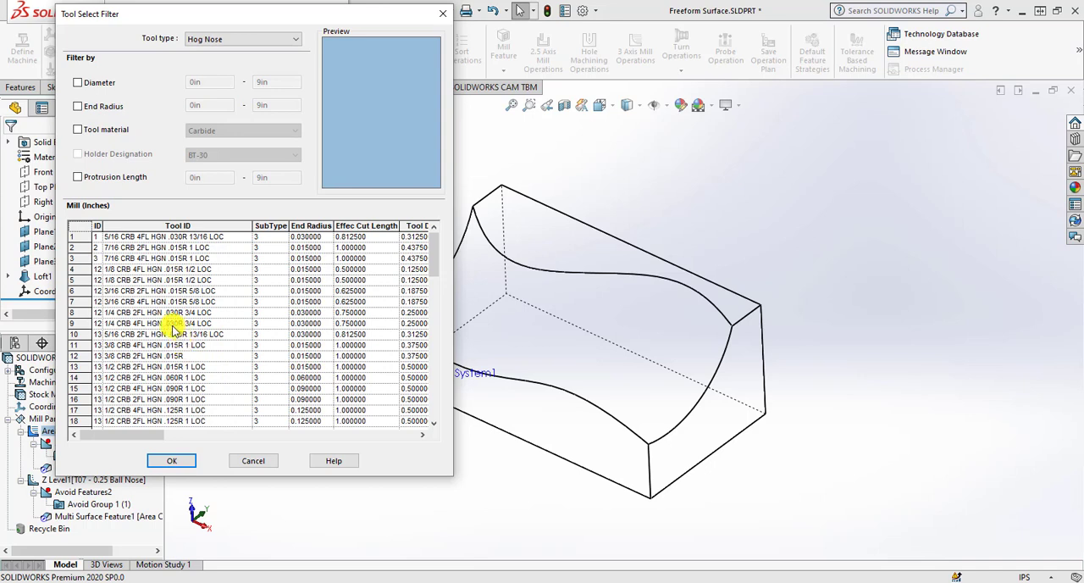
scroll(178, 322, down, 2)
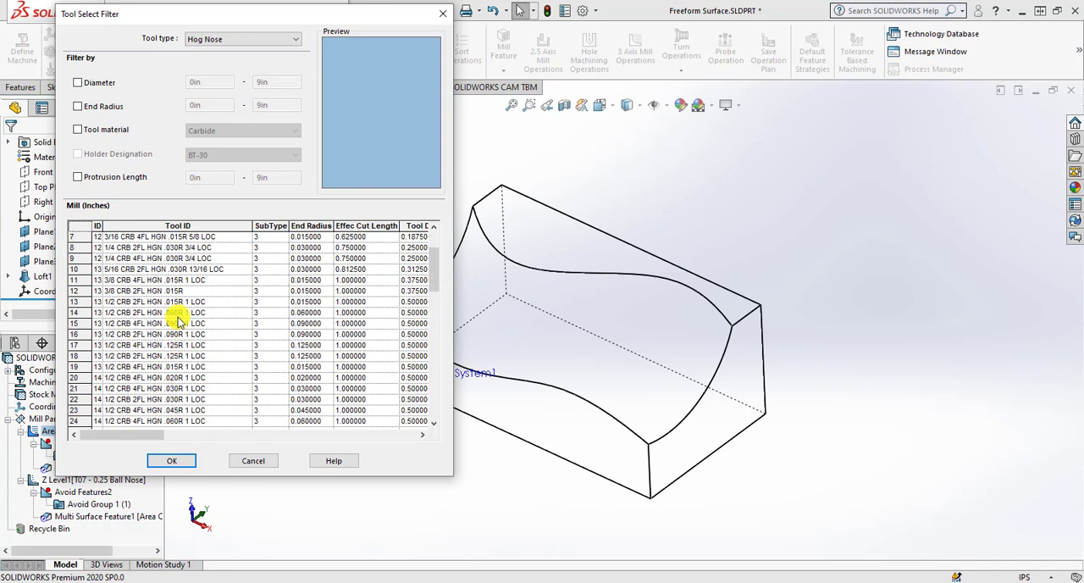
scroll(178, 322, down, 1)
scroll(177, 322, up, 3)
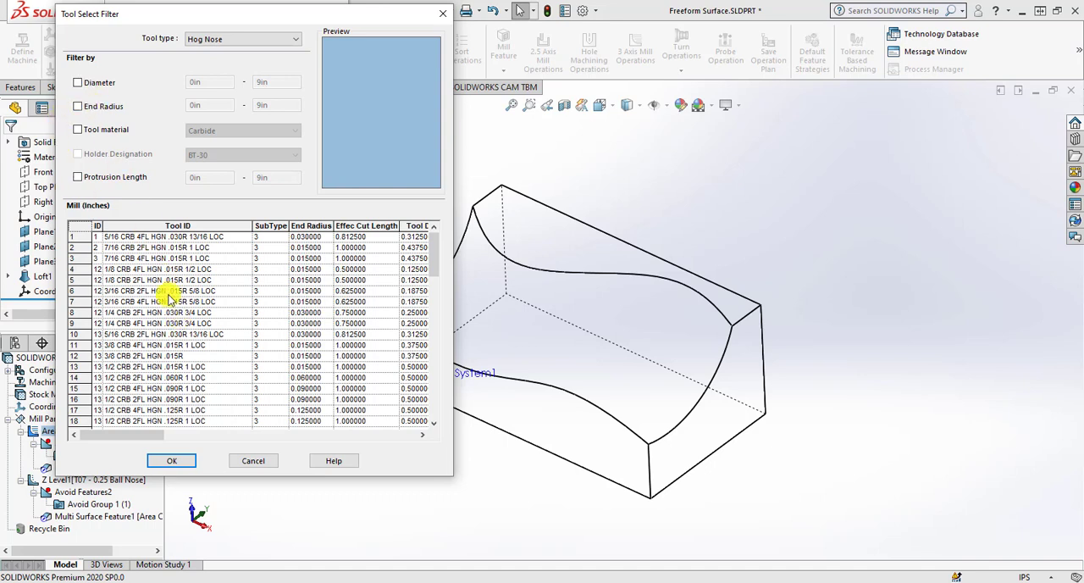
scroll(172, 314, down, 4)
click(160, 334)
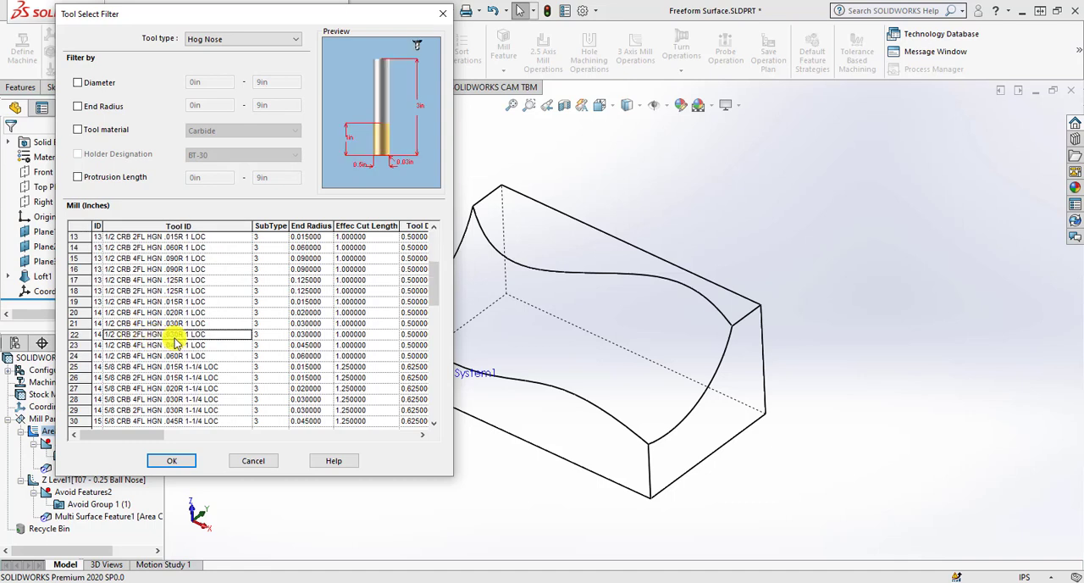
click(179, 461)
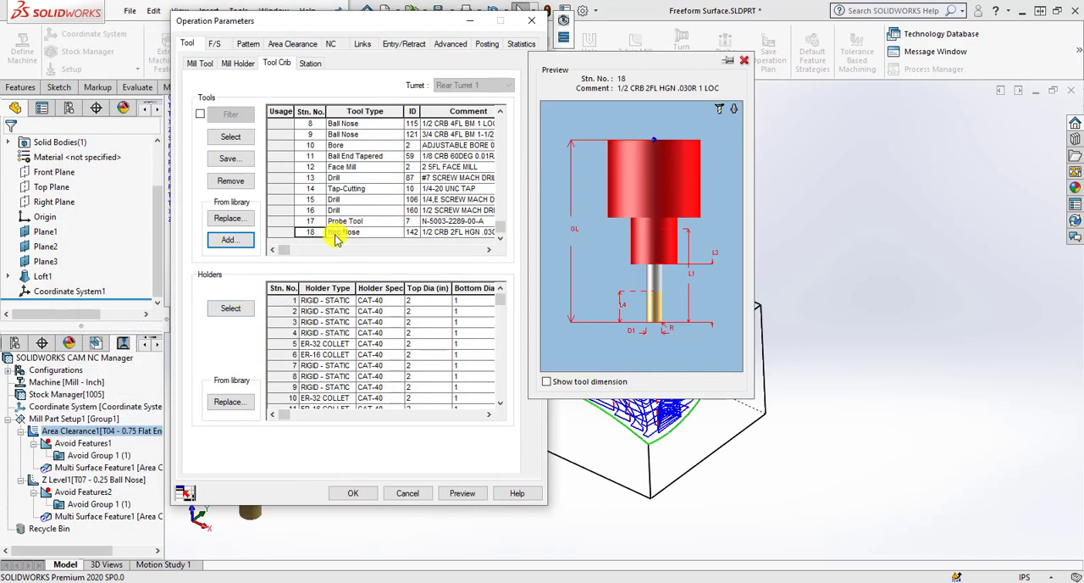
click(230, 136)
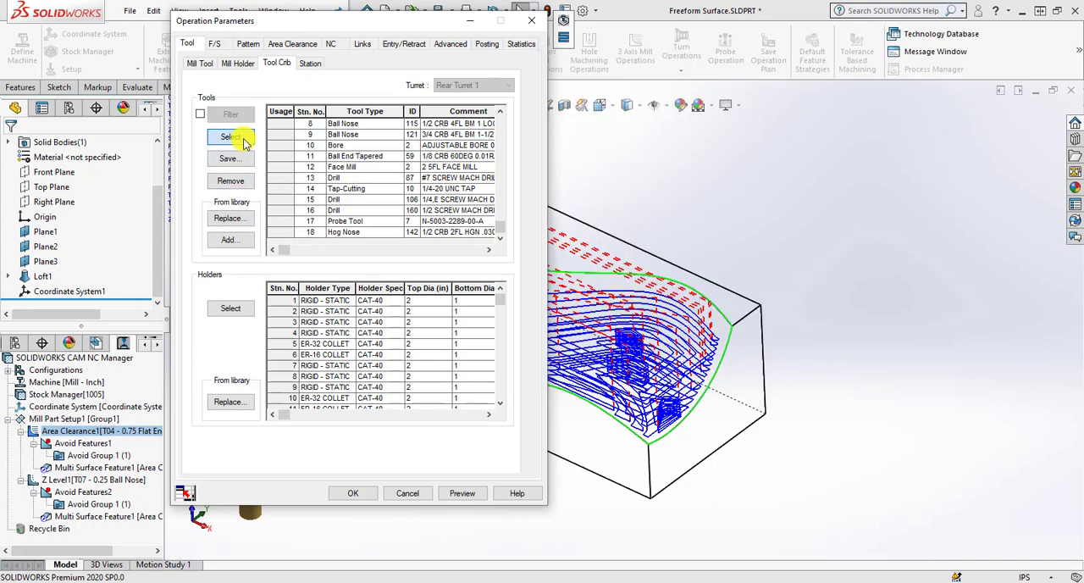
click(340, 293)
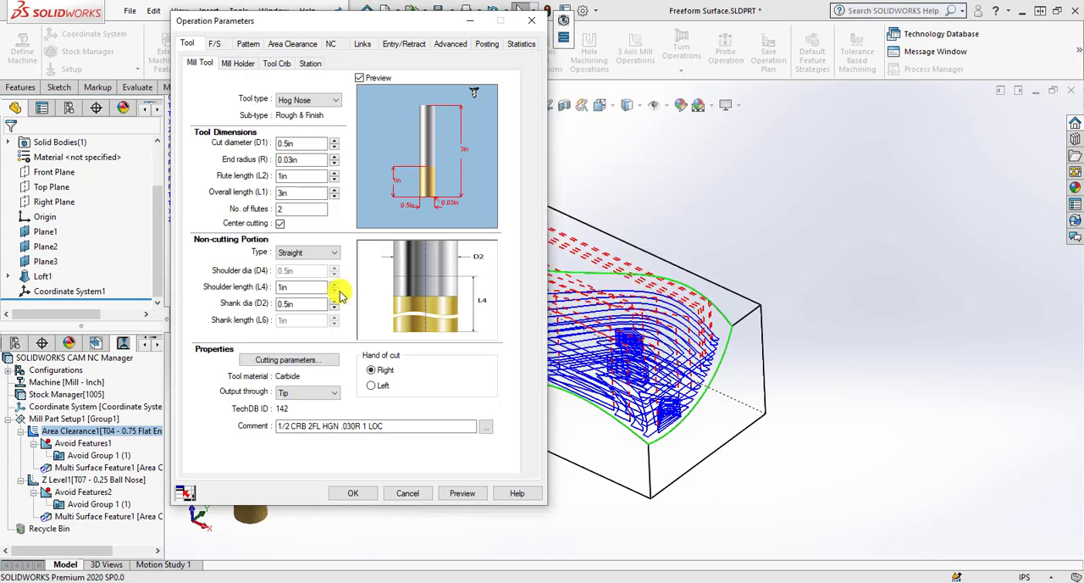
Set the hog nose tool's cut diameter to 1 in and its end radius to 0.25 in.
drag(306, 141, 260, 141)
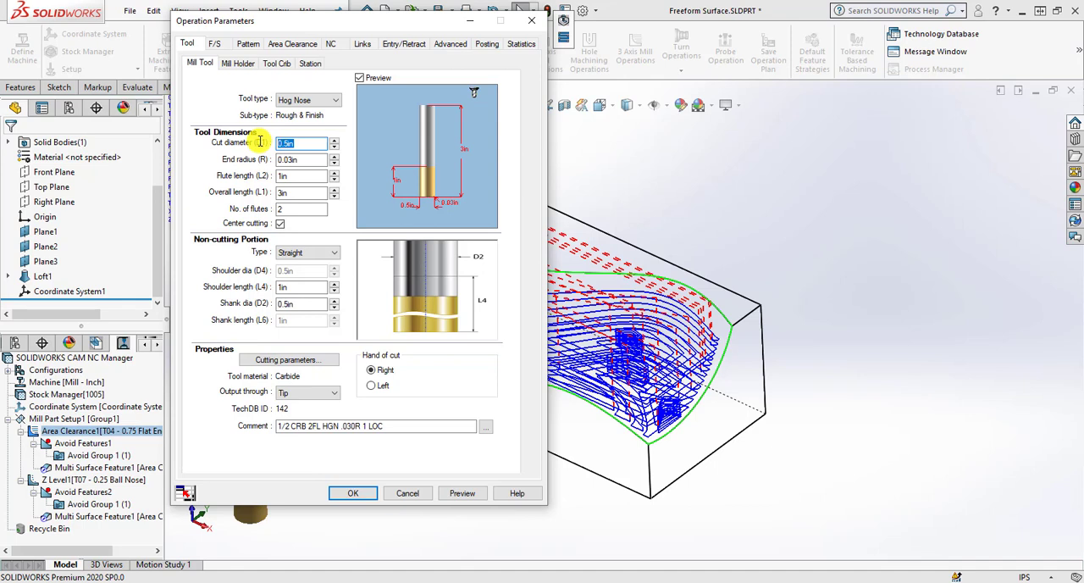
text(1)
key(Tab)
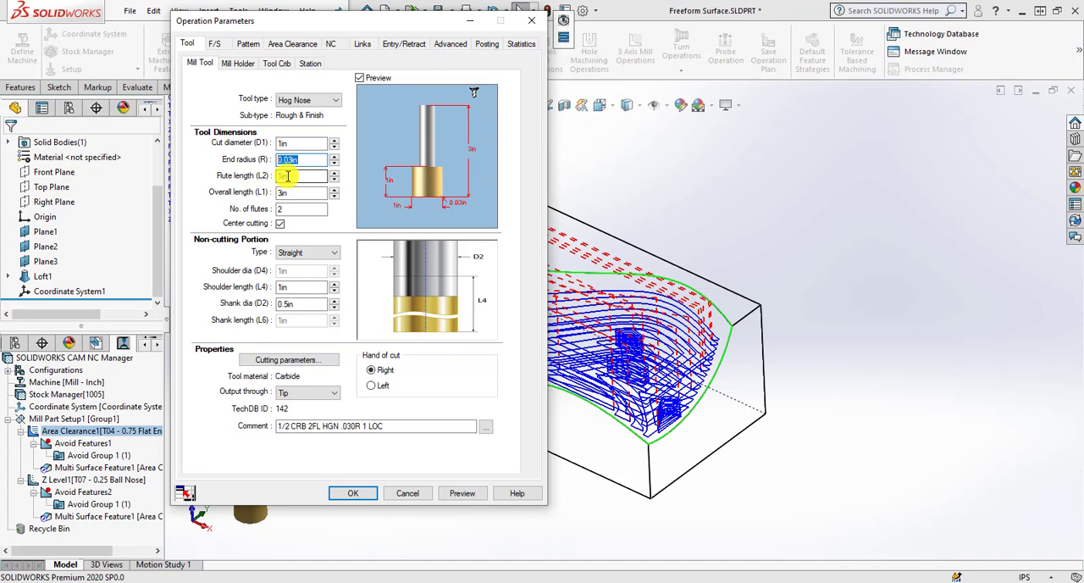
text(0.25)
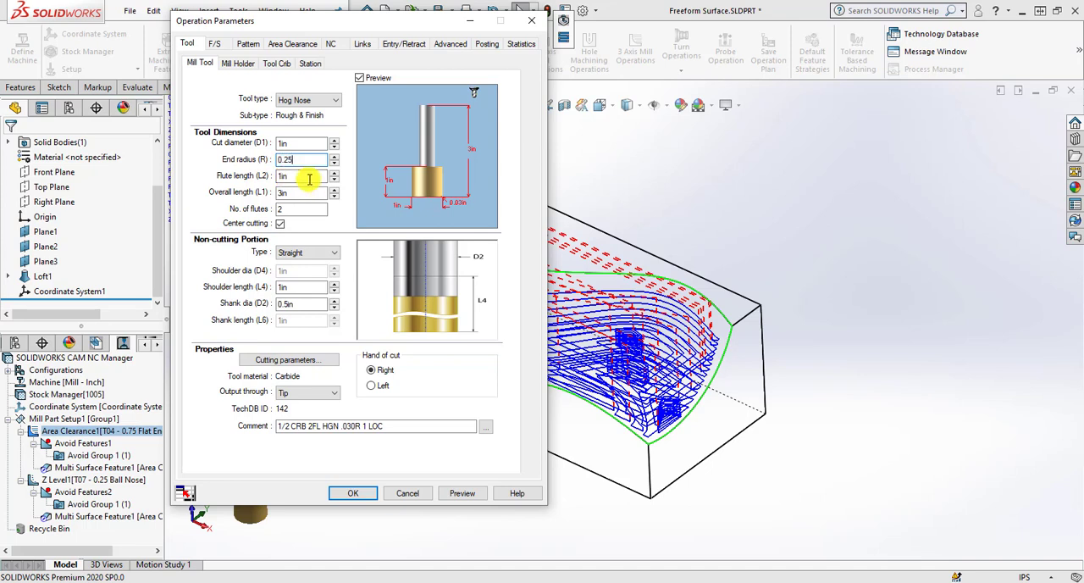
click(308, 177)
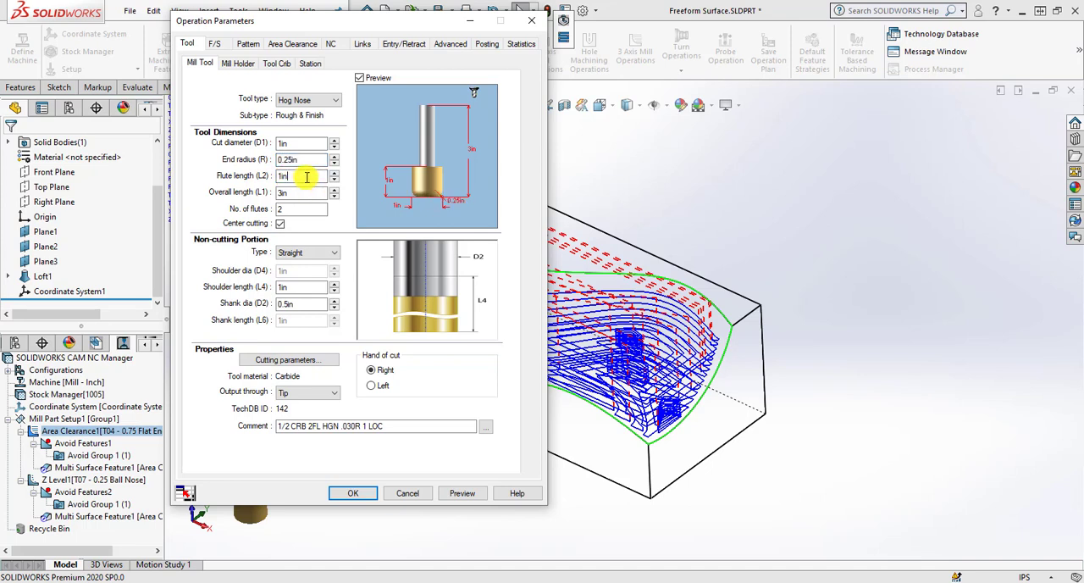
Set the hog nose tool's shoulder length to 3 in and its shank diameter to 1 in.
double_click(300, 288)
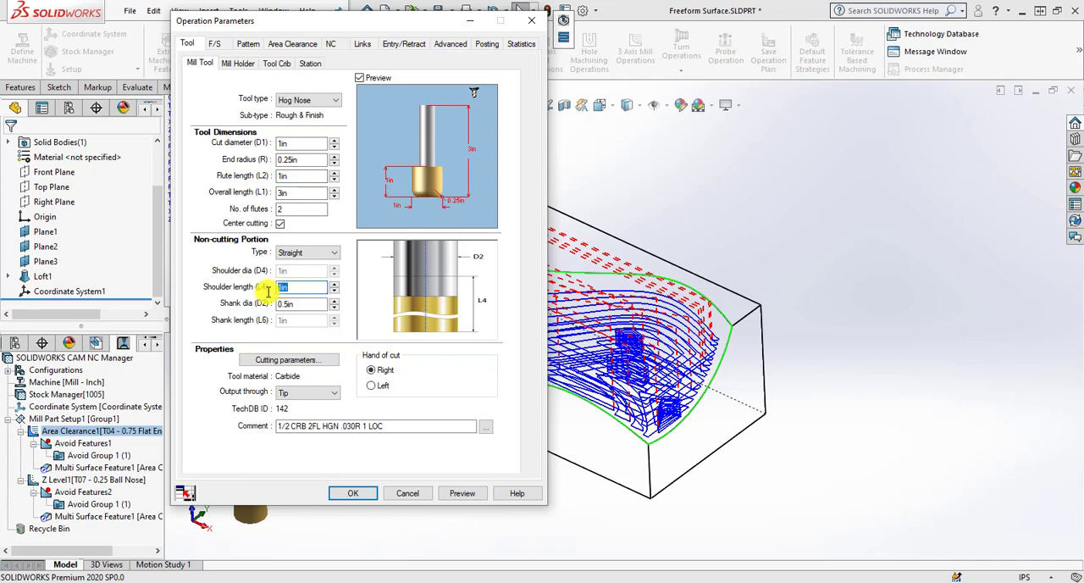
text(3)
drag(300, 303, 275, 304)
text(1)
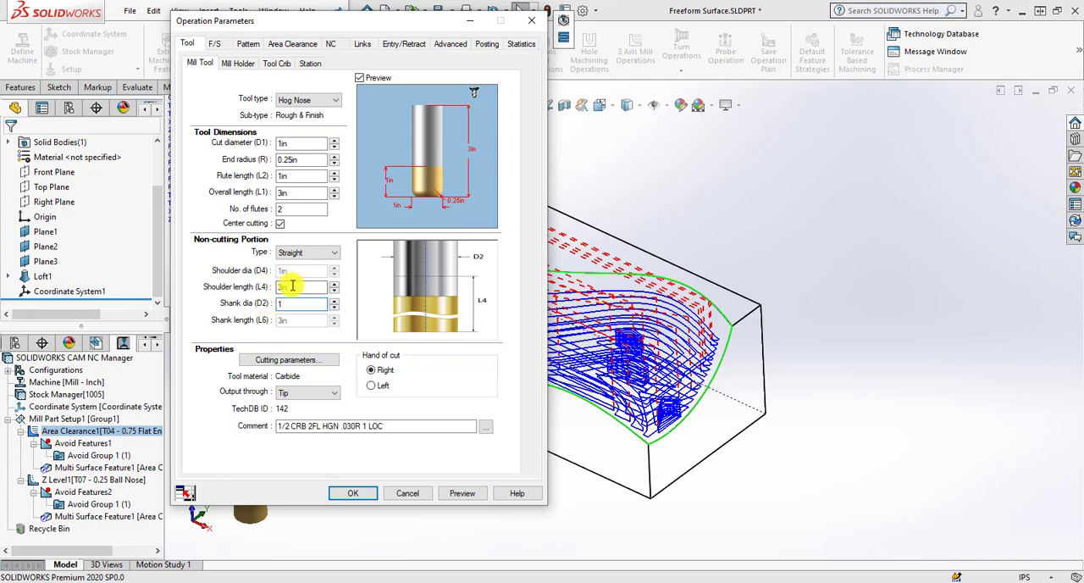
click(293, 287)
Set the hog nose tool's overall length to 6 in and its flute length to 1.875 in.
click(297, 195)
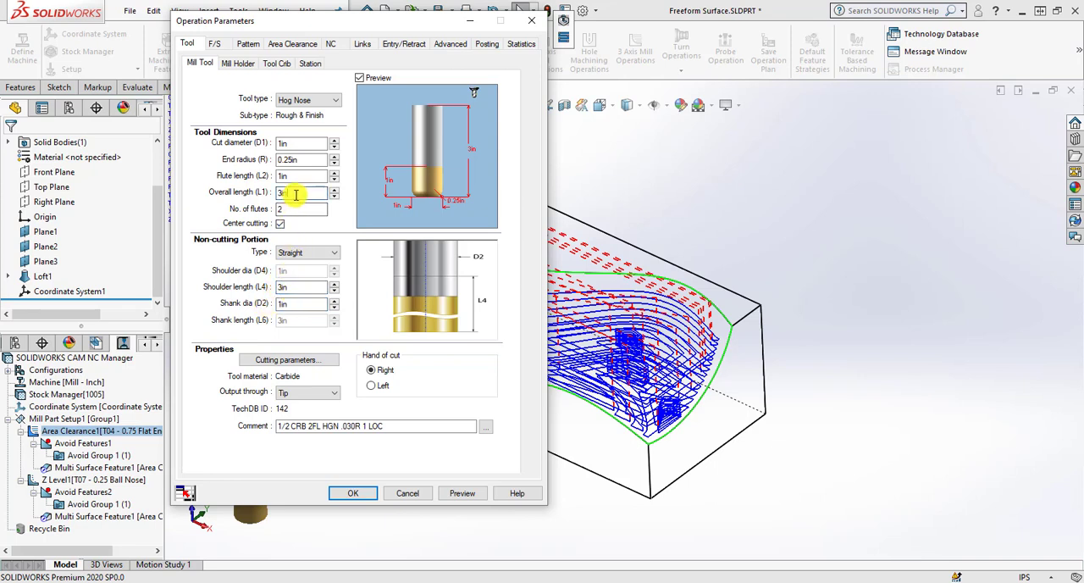
double_click(295, 194)
text(6)
key(Tab)
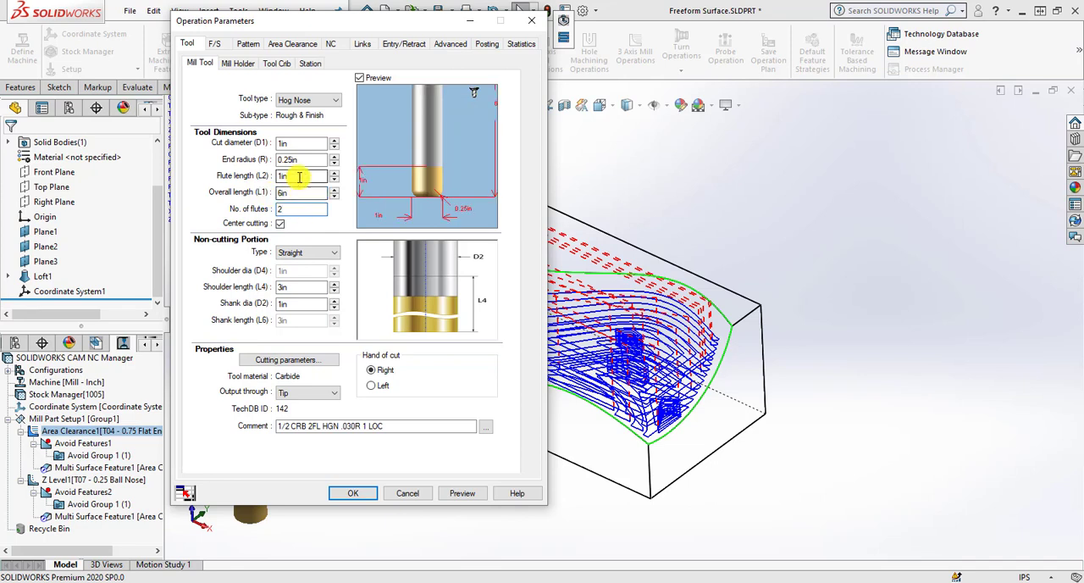
double_click(300, 177)
text(1.875)
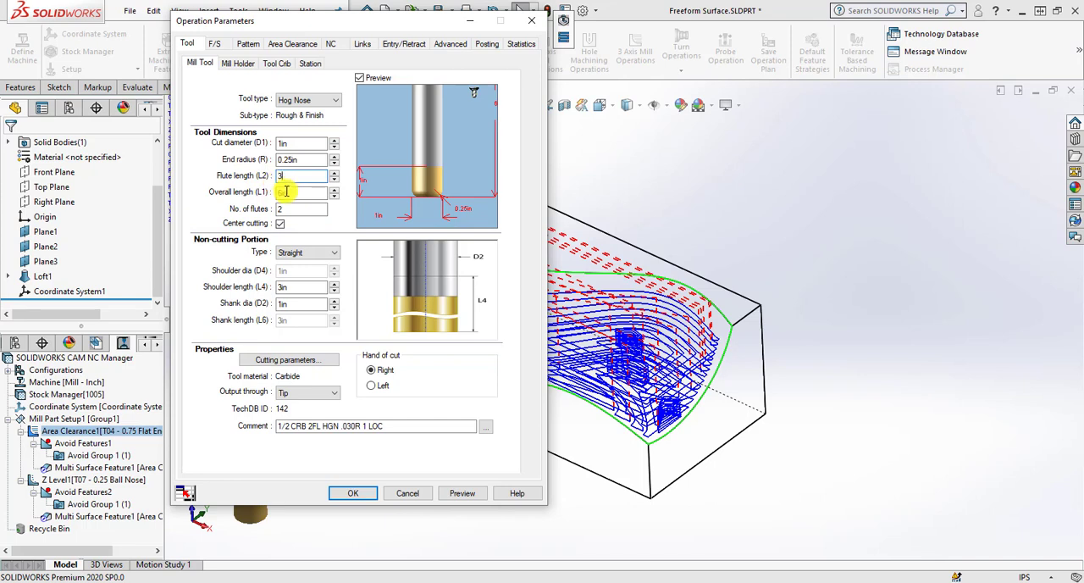
click(286, 192)
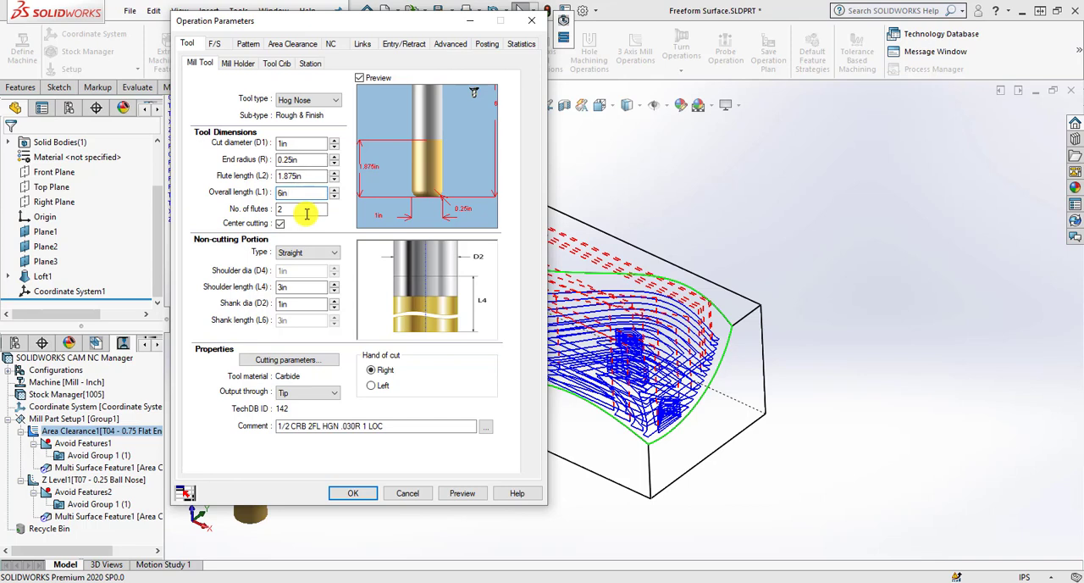
Change the Area Clearance operation's cutting pattern to Lace.
click(248, 44)
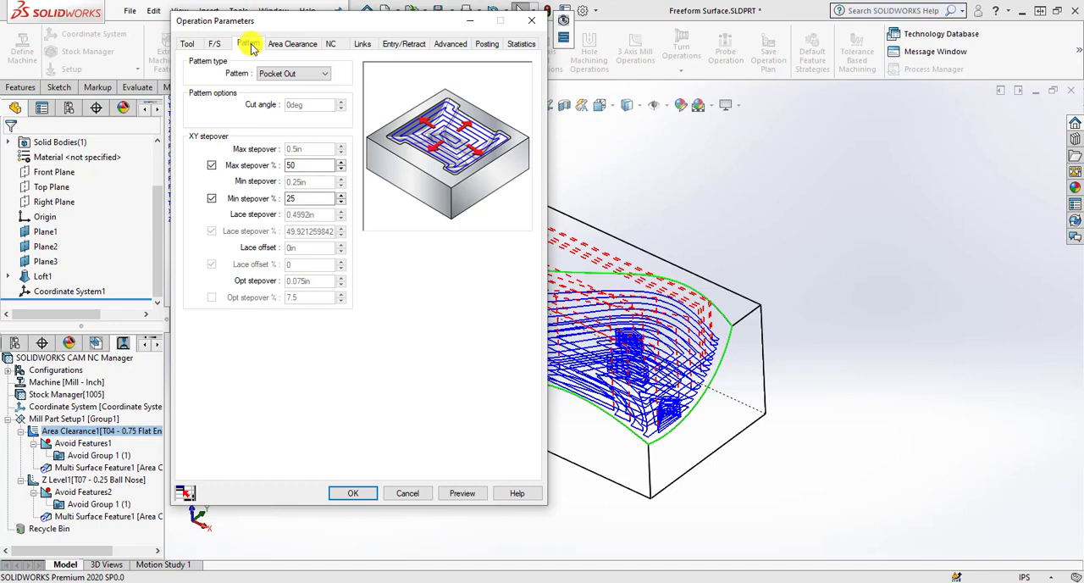
click(294, 75)
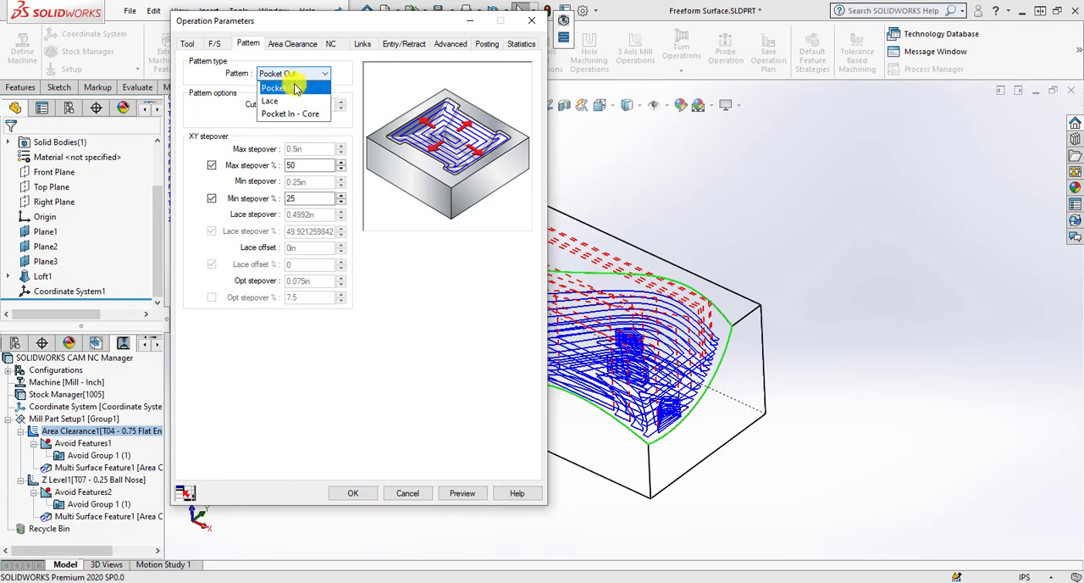
click(296, 103)
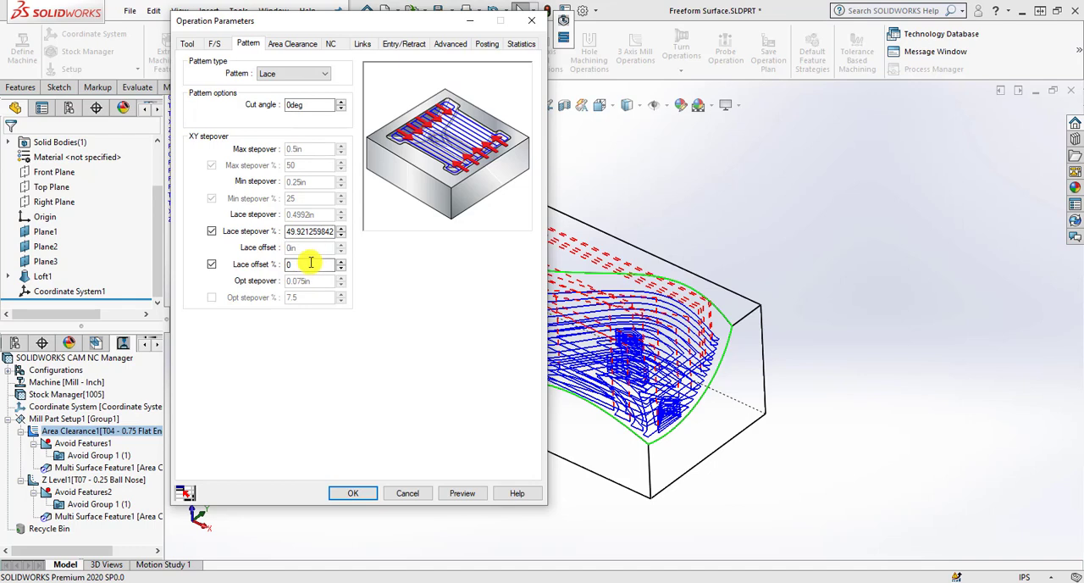
Set the Area Clearance operation's maximum cut amount to 1 in.
click(286, 42)
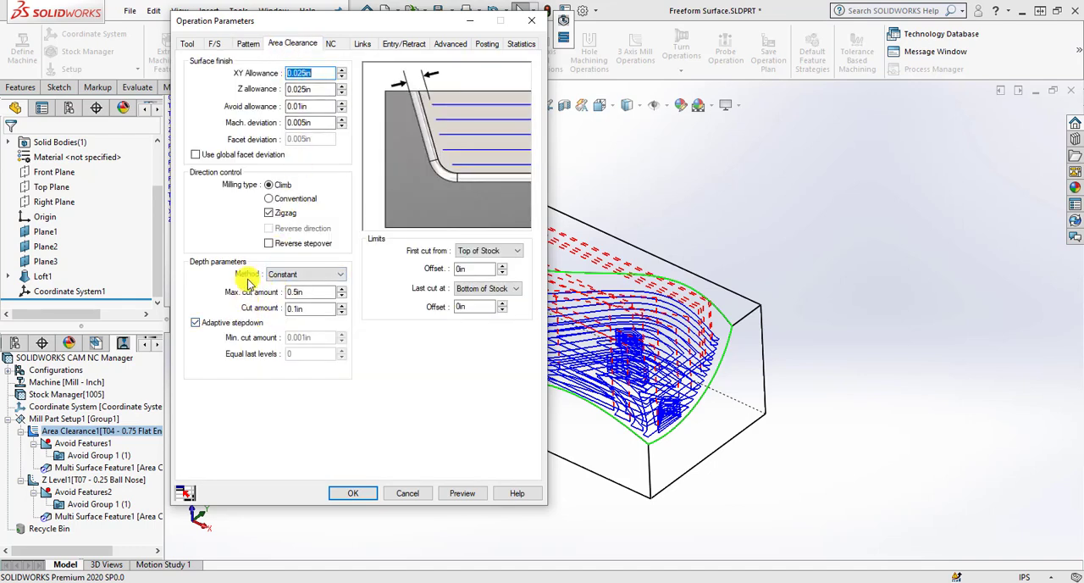
click(285, 293)
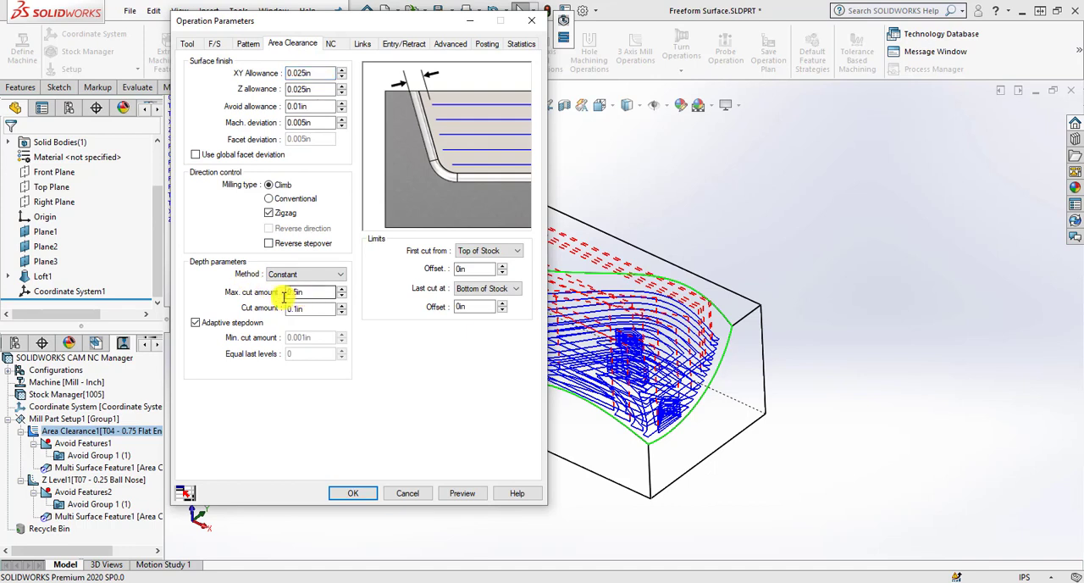
drag(305, 294, 283, 296)
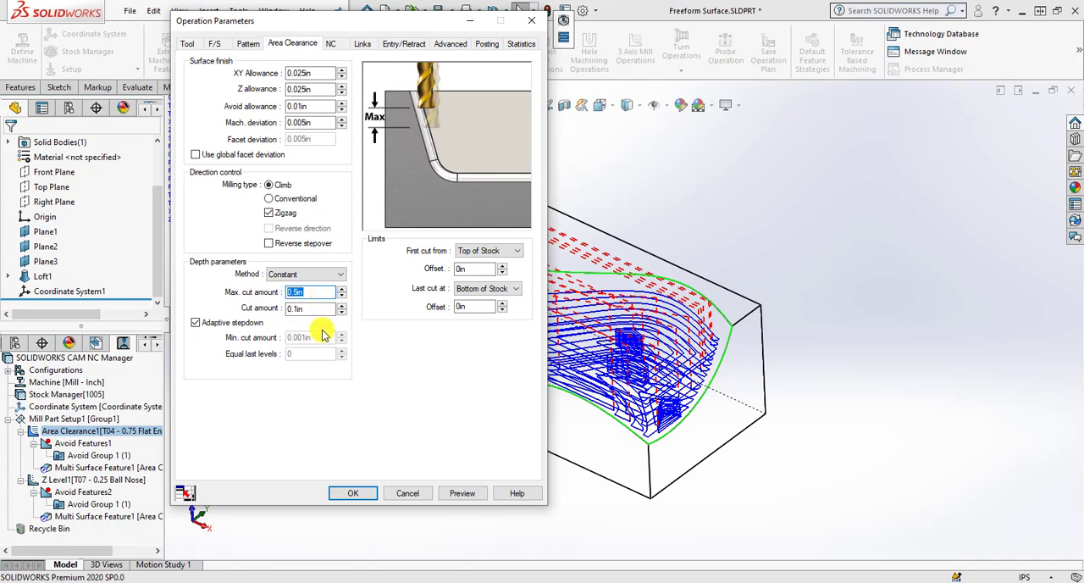
text(1)
Accept the changed Area Clearance parameters, regenerate the toolpath and close the process manager.
click(354, 493)
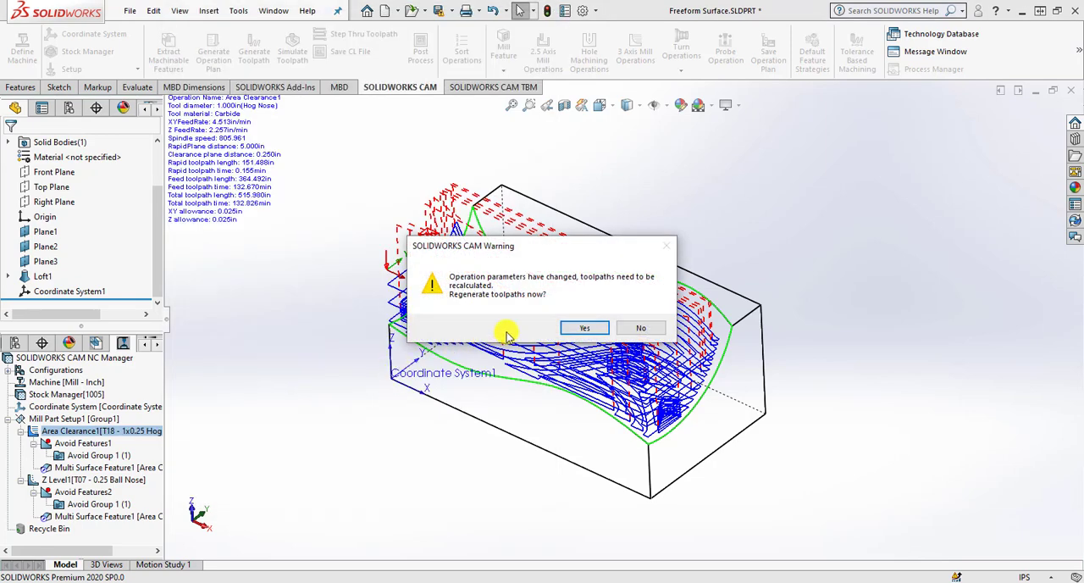
click(573, 327)
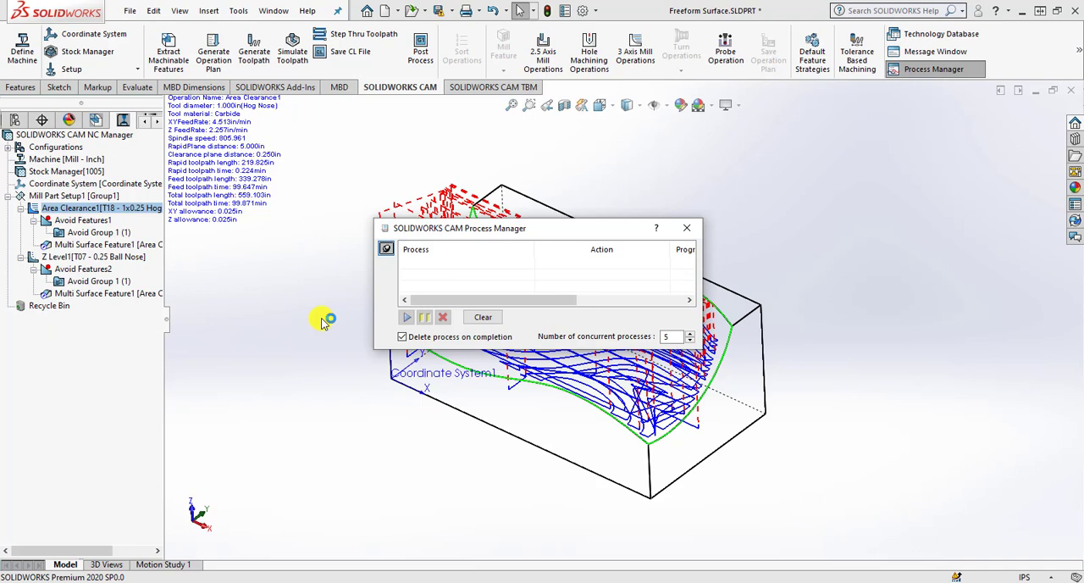
click(686, 228)
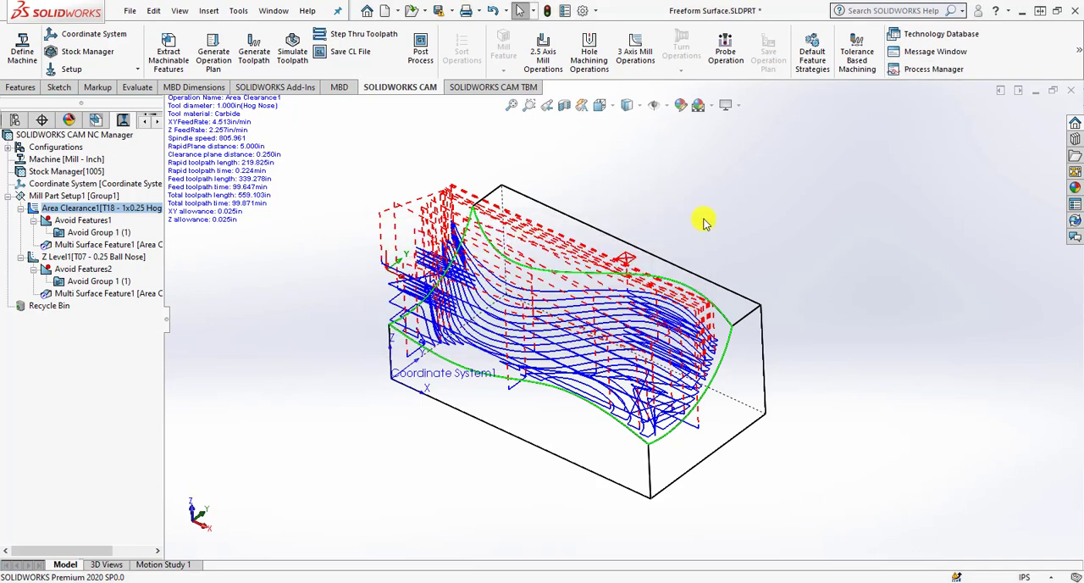
Rename the Area Clearance1 operation as Volume Milling.
right_click(125, 210)
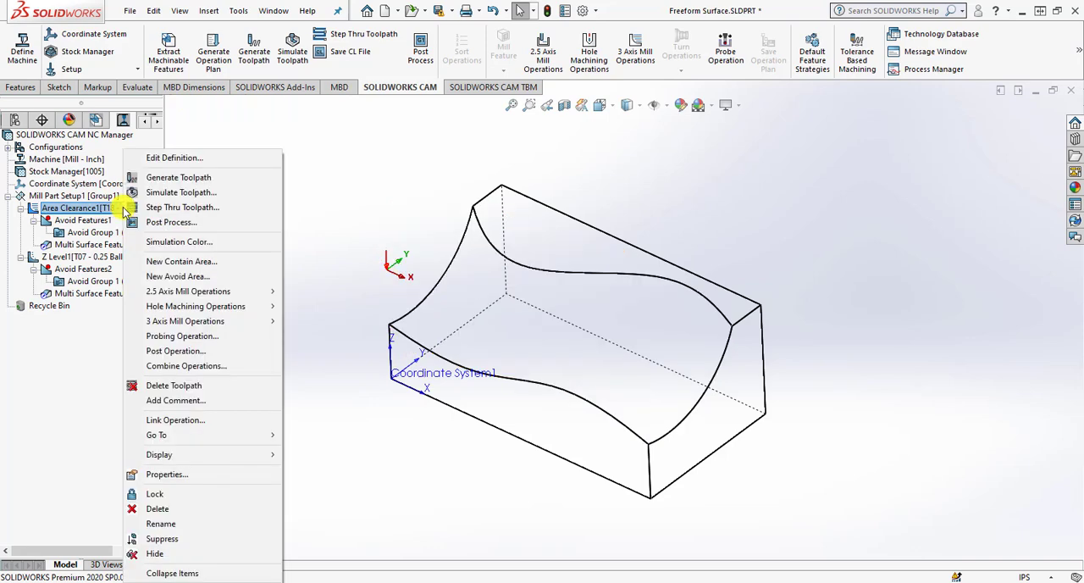
click(181, 527)
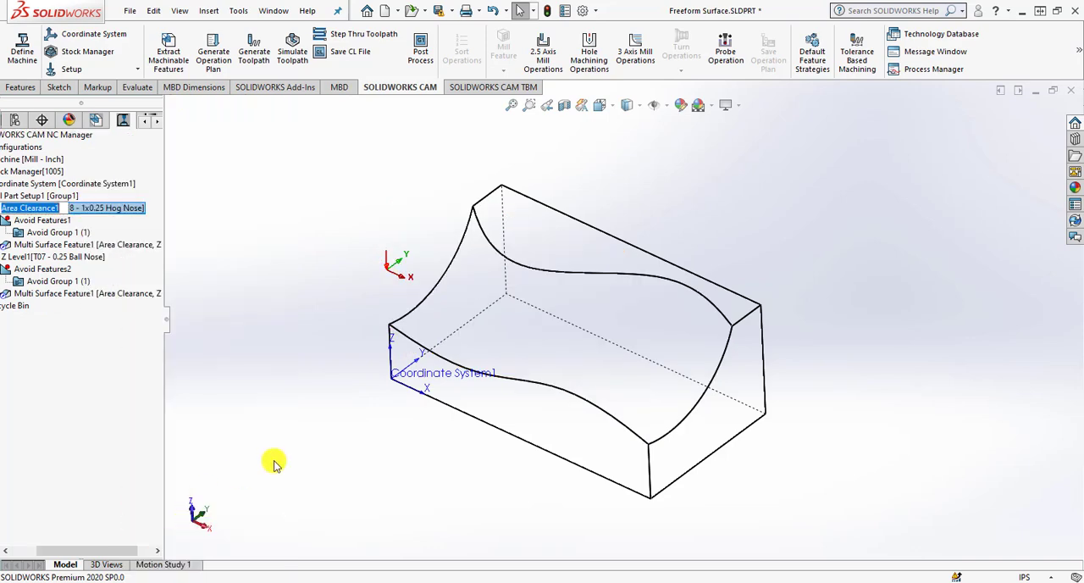
text(V)
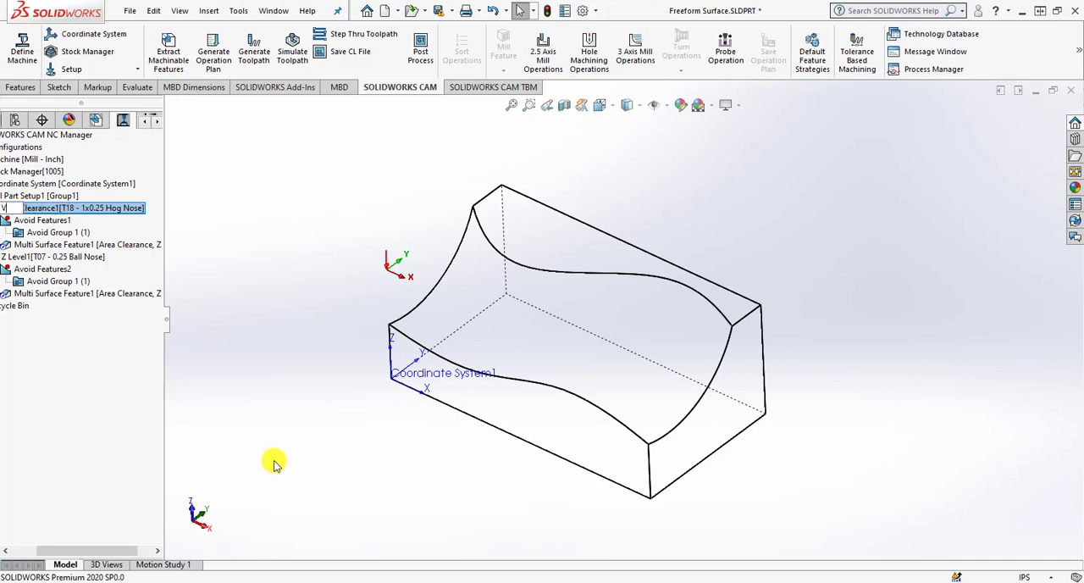
text(olume Milling)
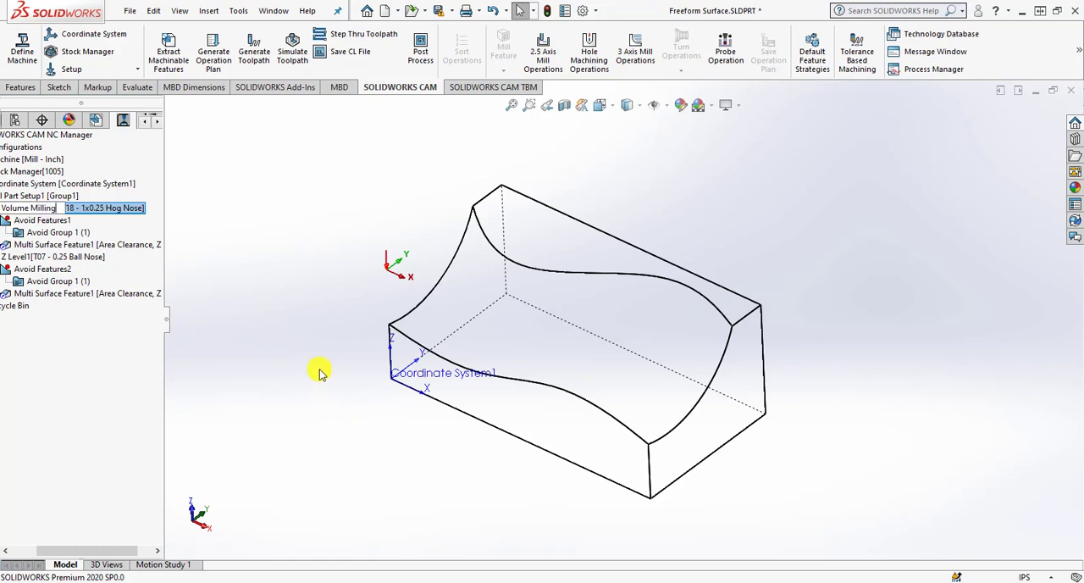
key(Return)
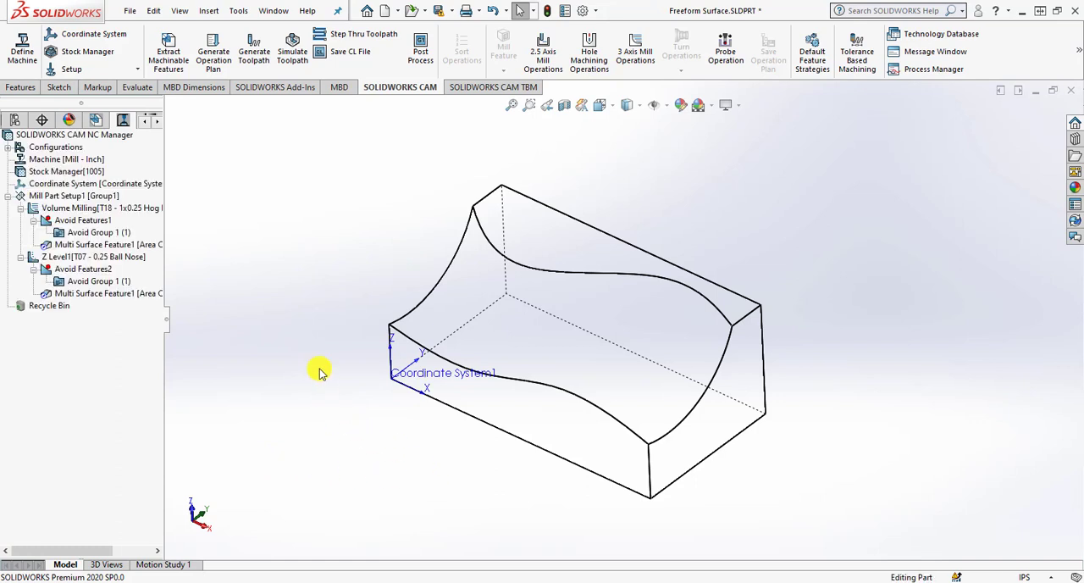
Run the toolpath simulation of the Volume Milling operation through to the end.
click(140, 210)
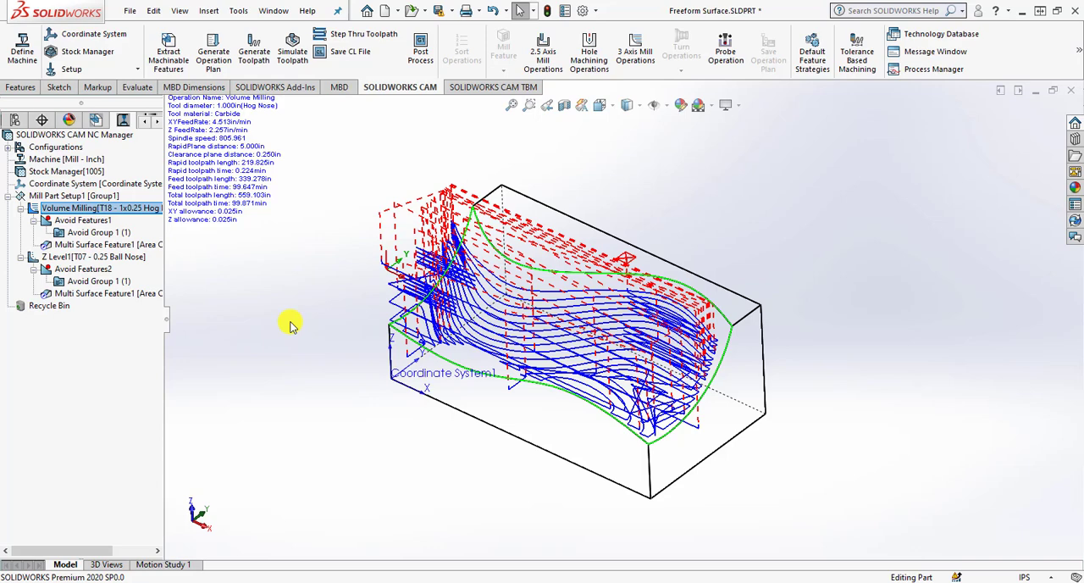
right_click(88, 209)
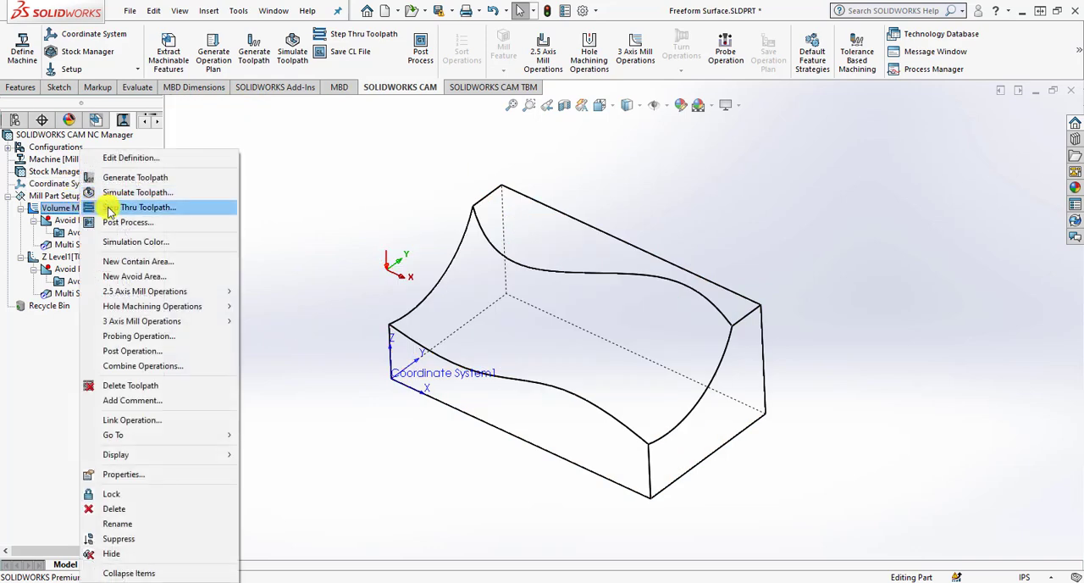
click(102, 193)
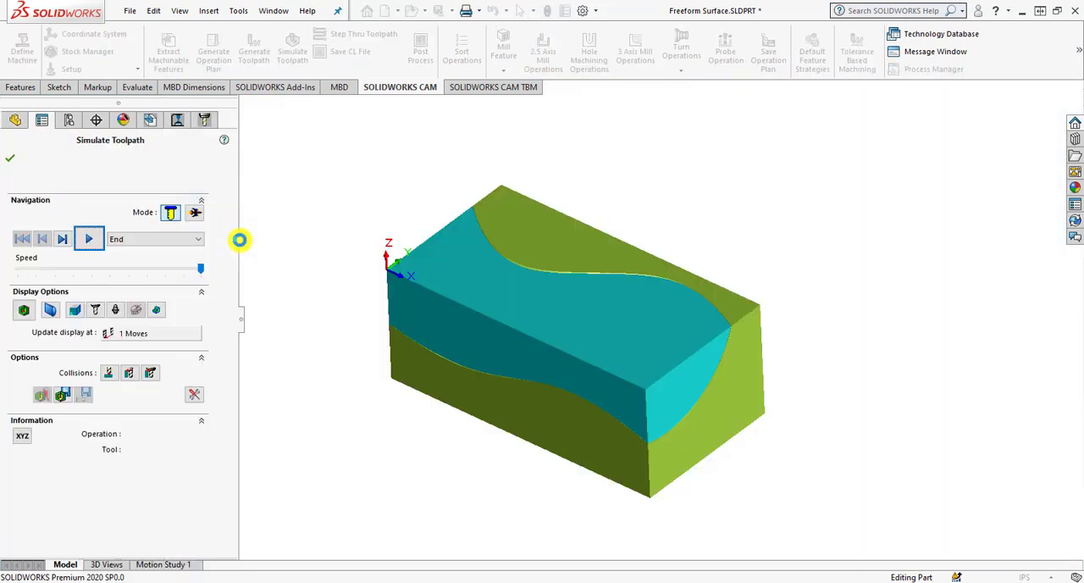
click(88, 239)
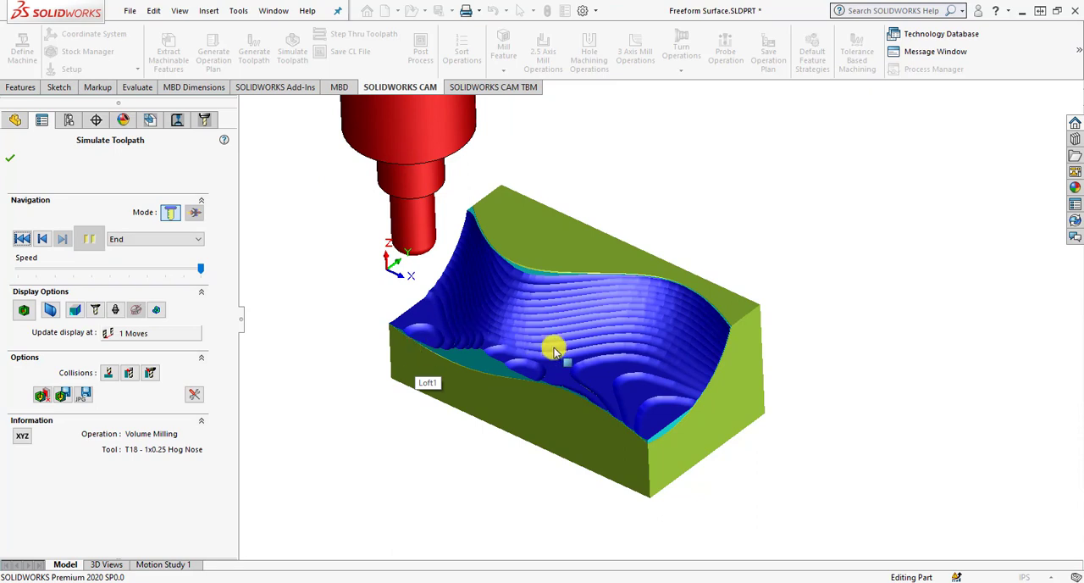
scroll(471, 462, down, 2)
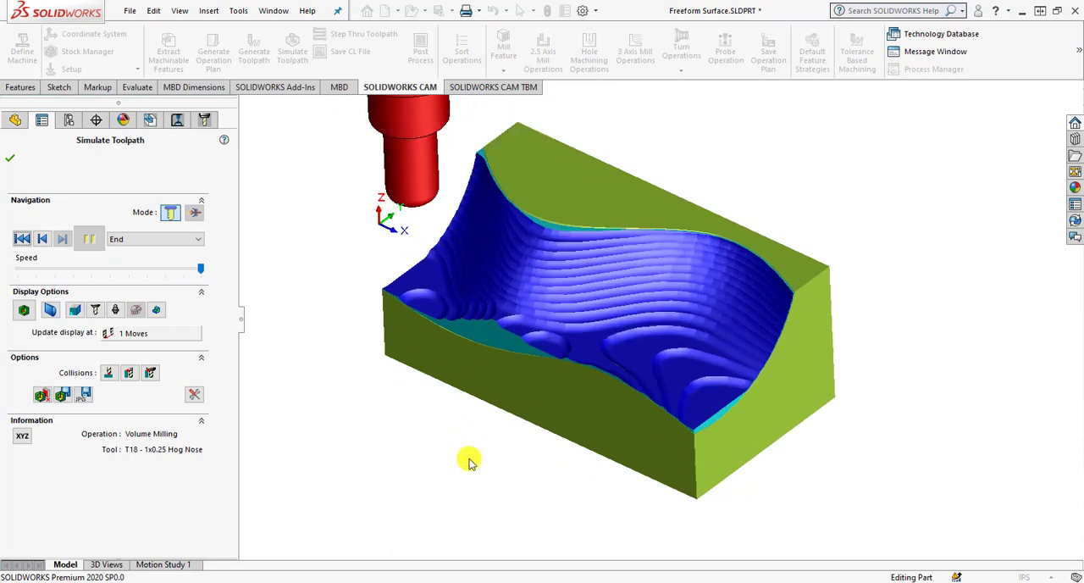
Switch the simulated stock to Wireframe Display and hide both the tool and the tool holder.
click(82, 313)
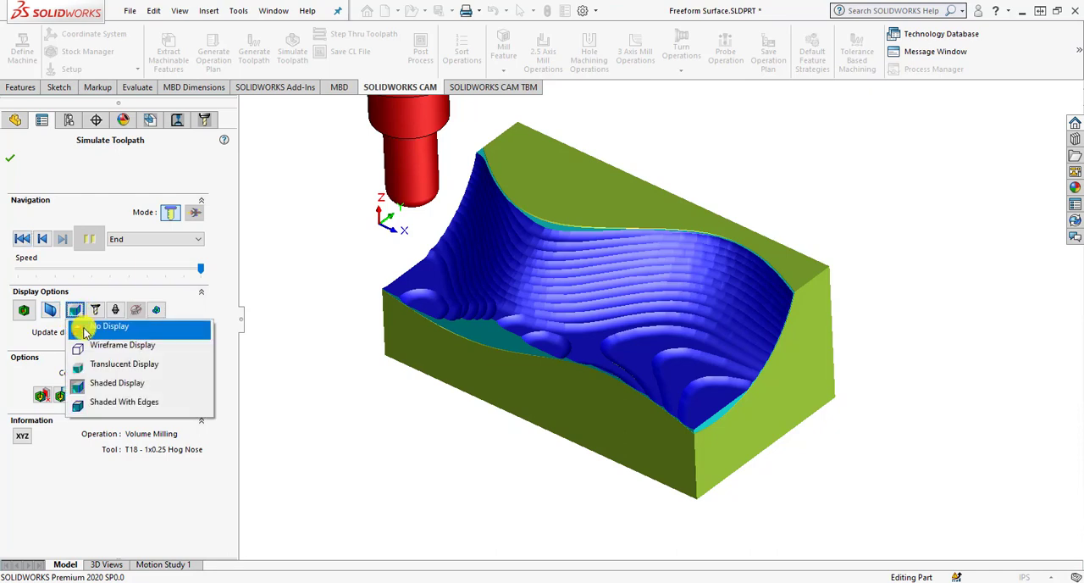
click(92, 348)
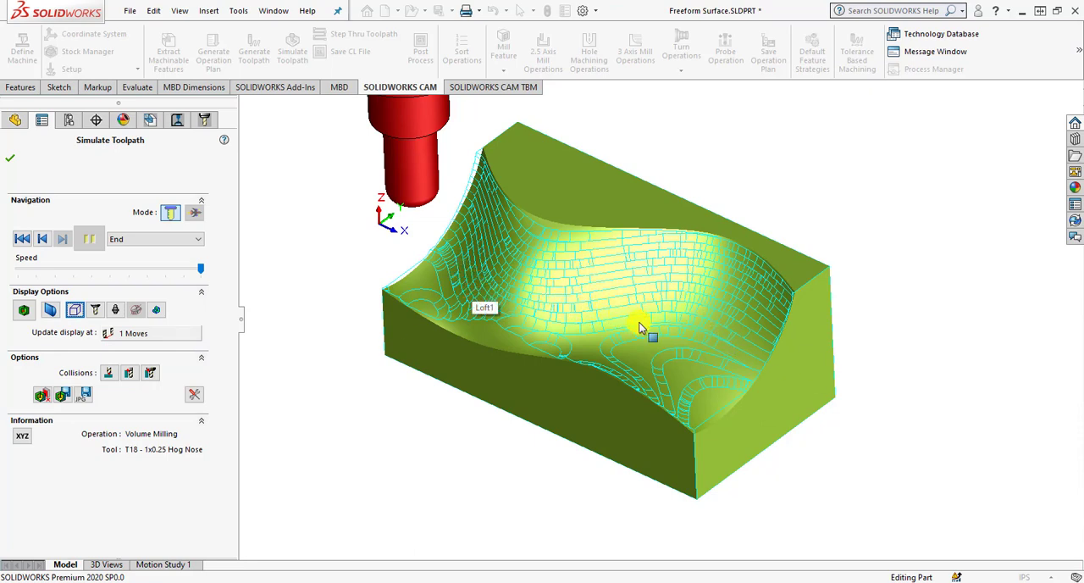
click(95, 310)
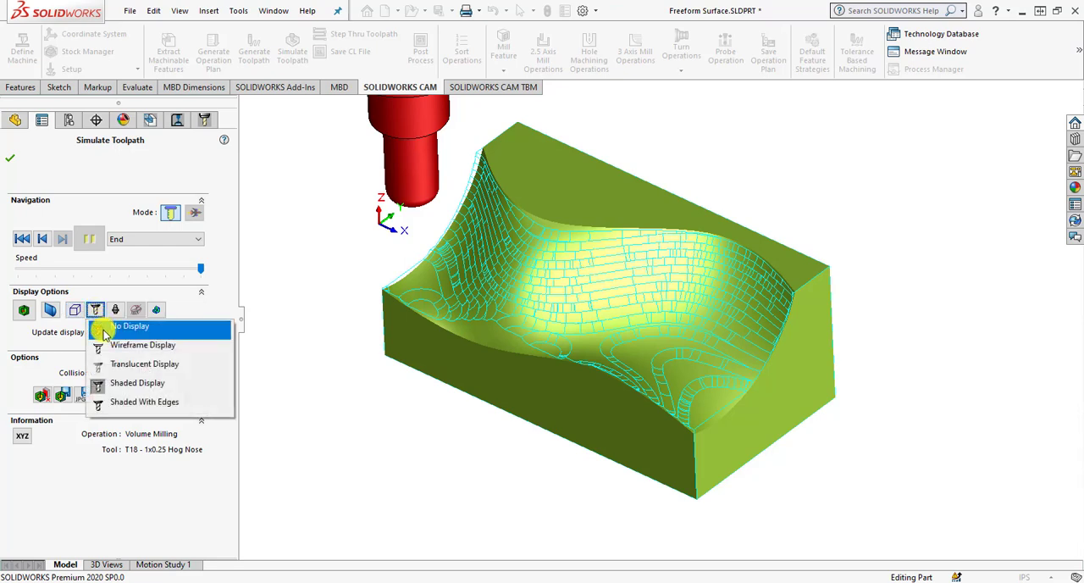
click(119, 327)
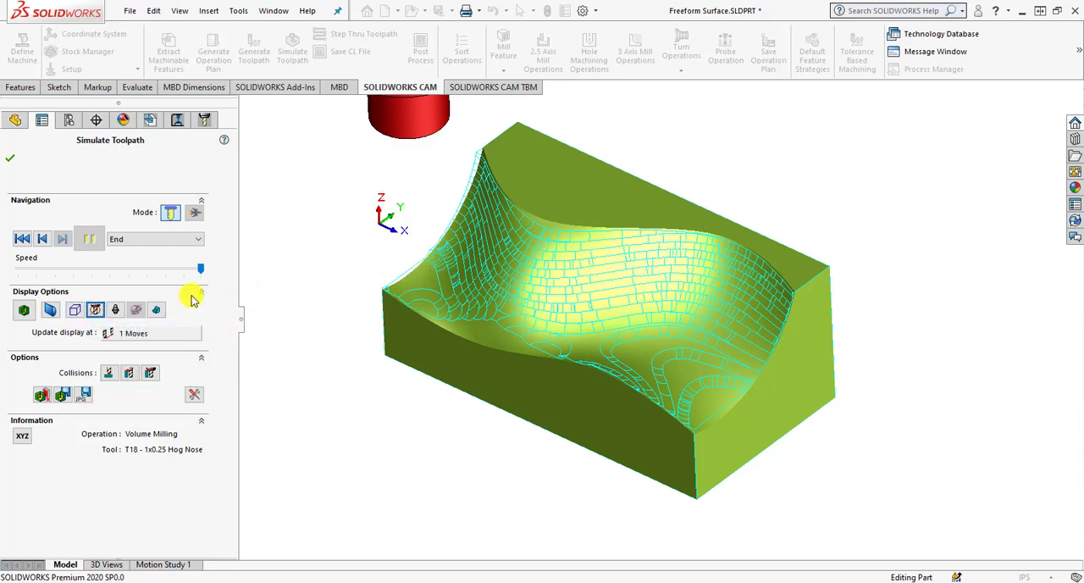
click(115, 310)
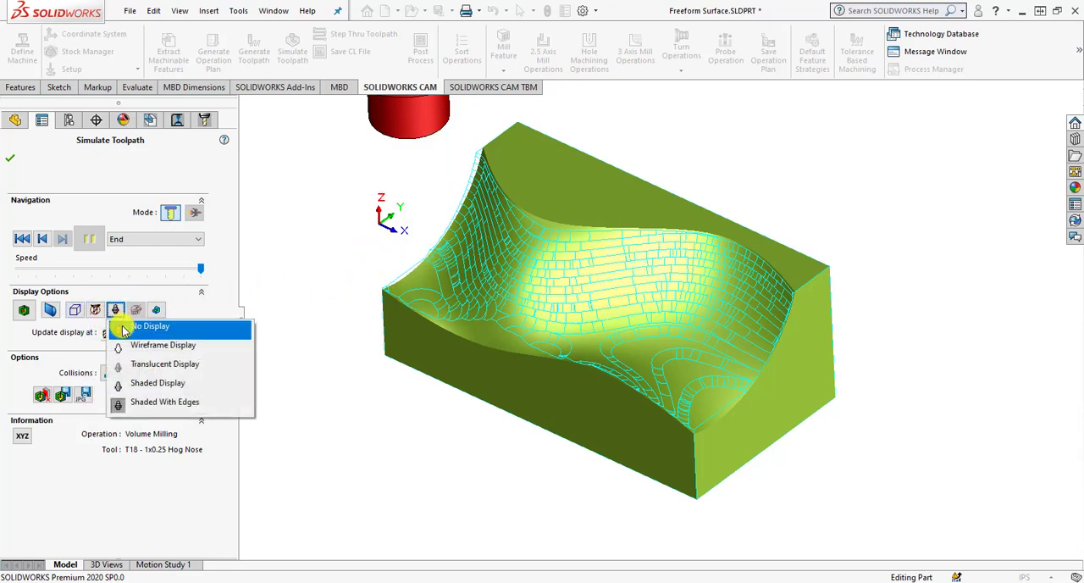
click(123, 329)
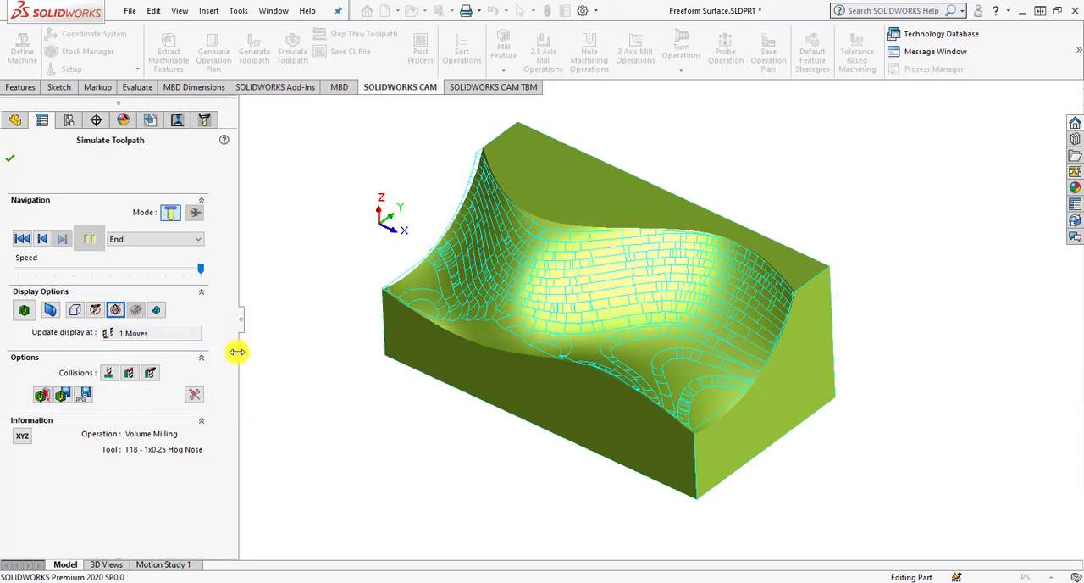
Try Shaded With Edges on the target part, and return it to Shaded Display.
click(158, 311)
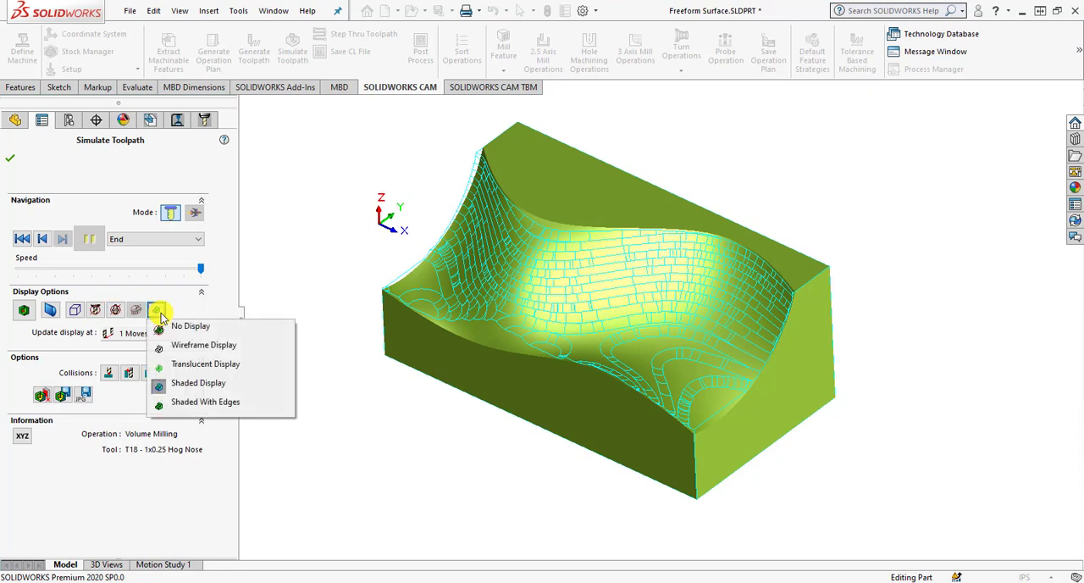
click(200, 401)
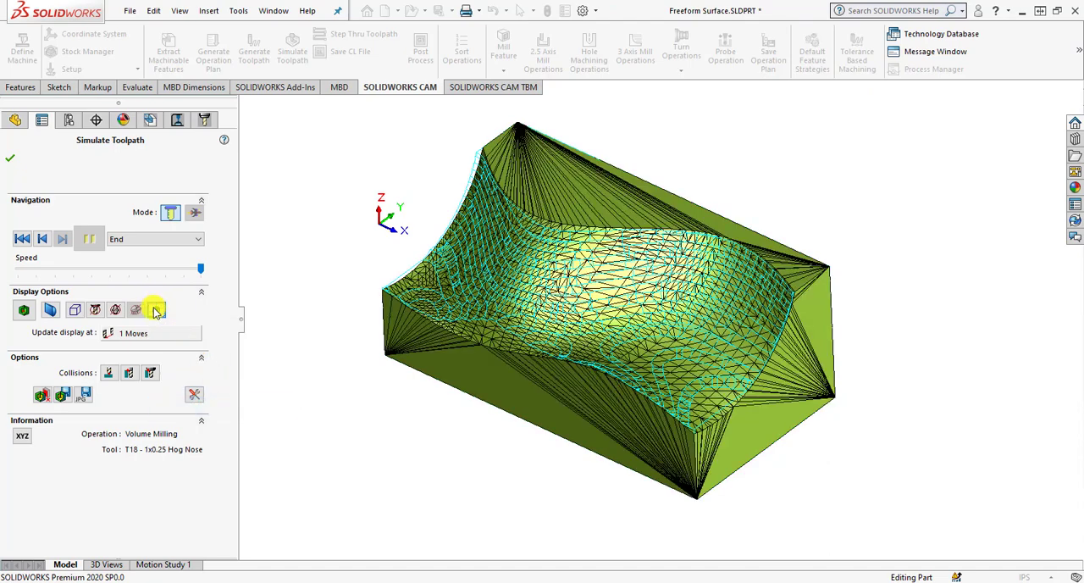
click(157, 311)
click(176, 382)
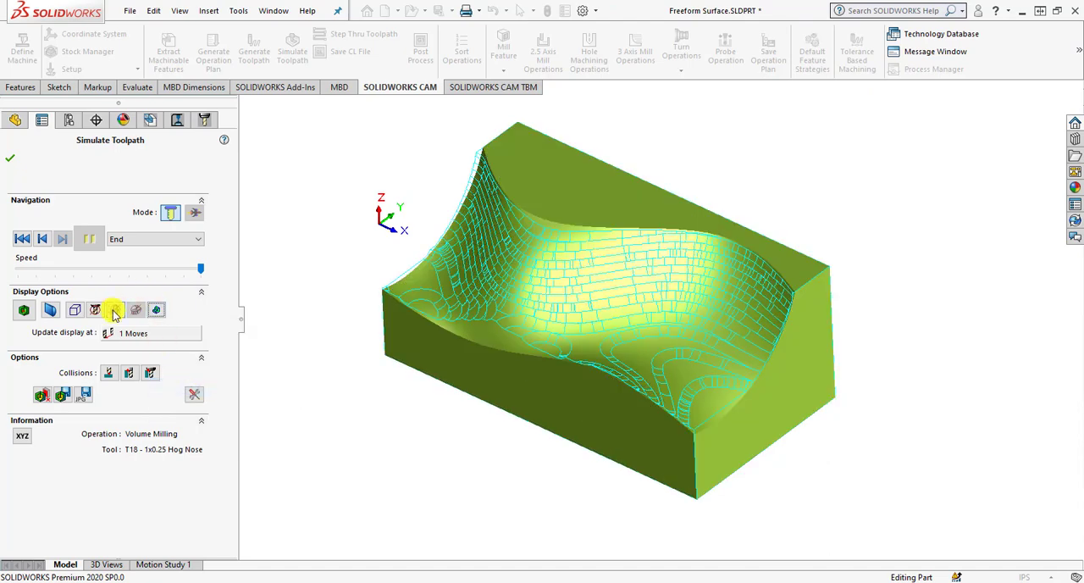
Set the tool holder and the tool back to Shaded Display in the simulation.
click(115, 310)
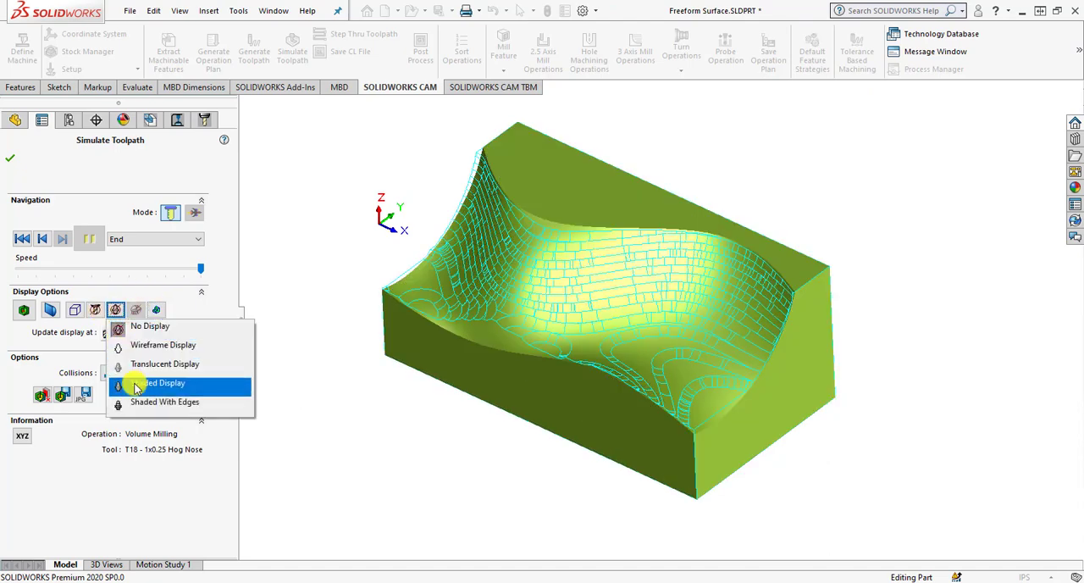
click(135, 388)
click(95, 310)
click(144, 383)
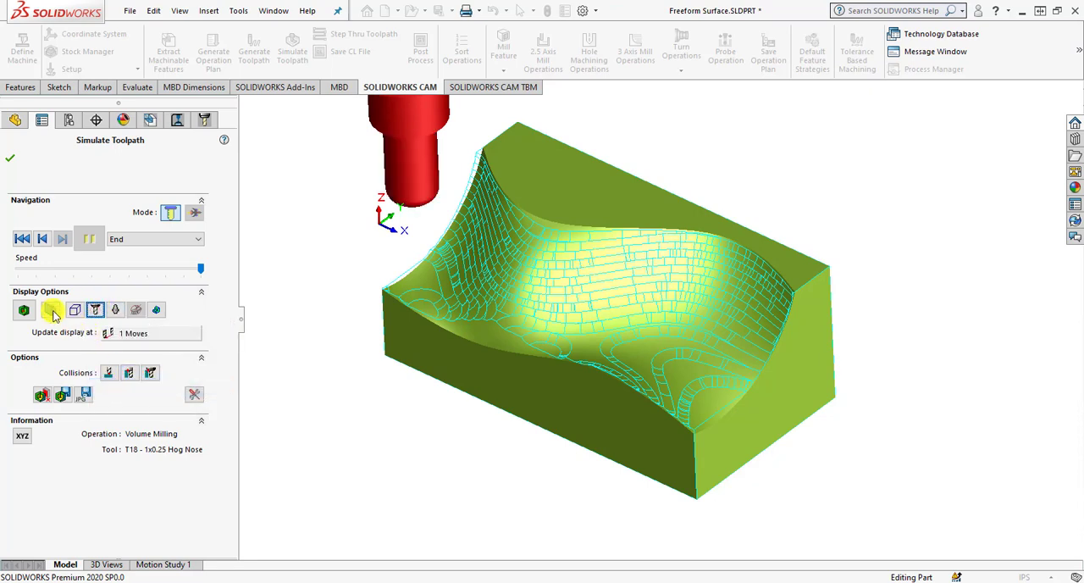
Section the simulated part, trying the XY and XZ planes before settling on the YZ plane, and close the section settings.
click(53, 311)
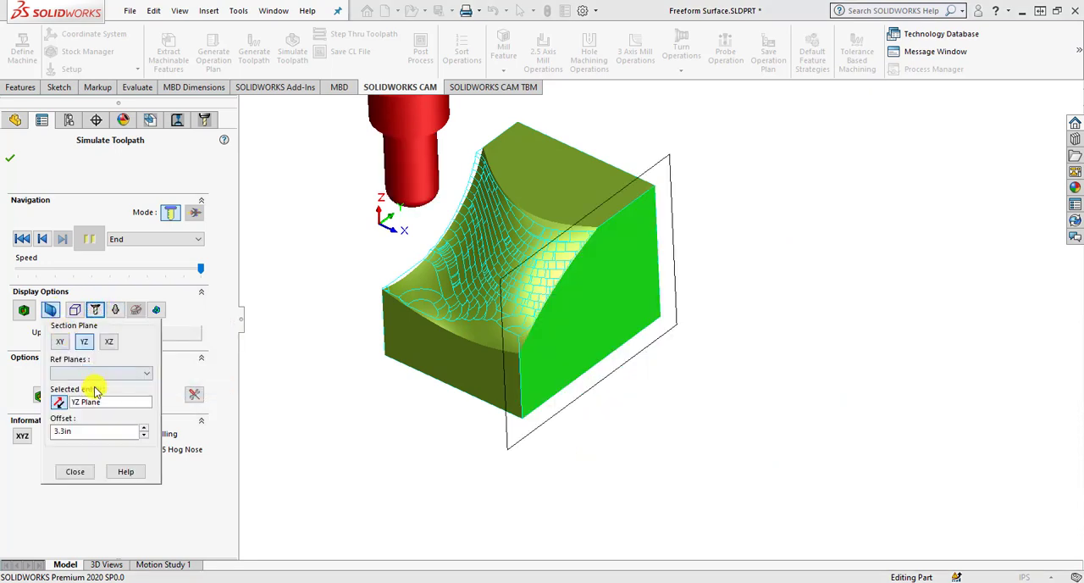
click(90, 434)
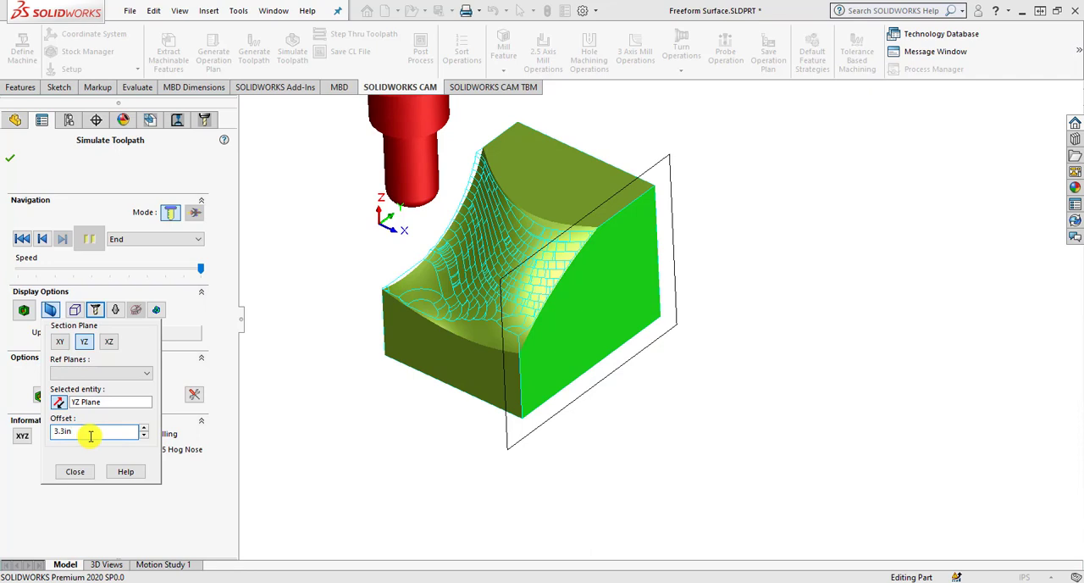
click(59, 341)
click(84, 343)
click(107, 341)
click(85, 342)
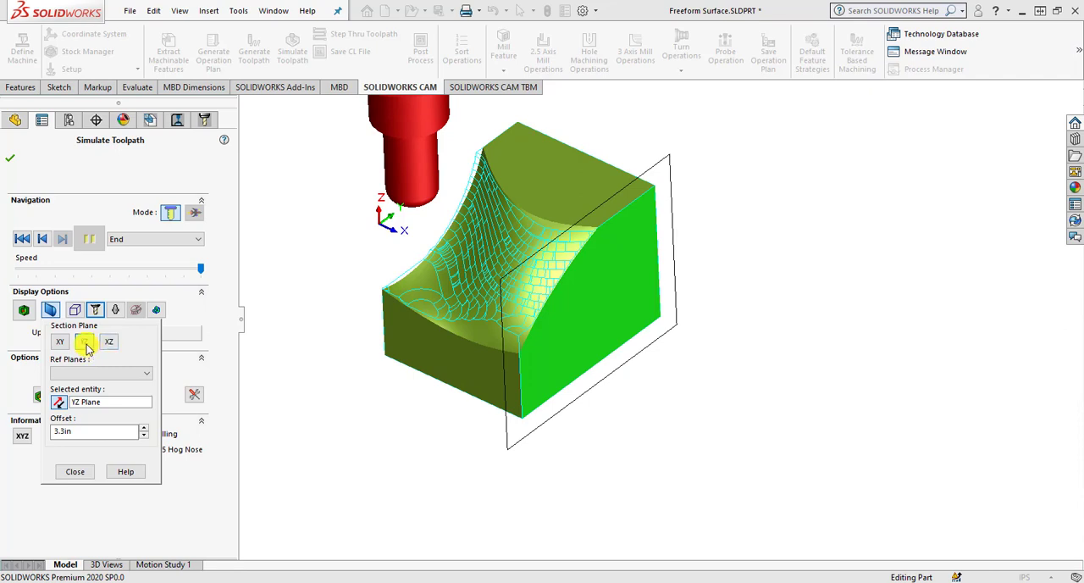
click(82, 474)
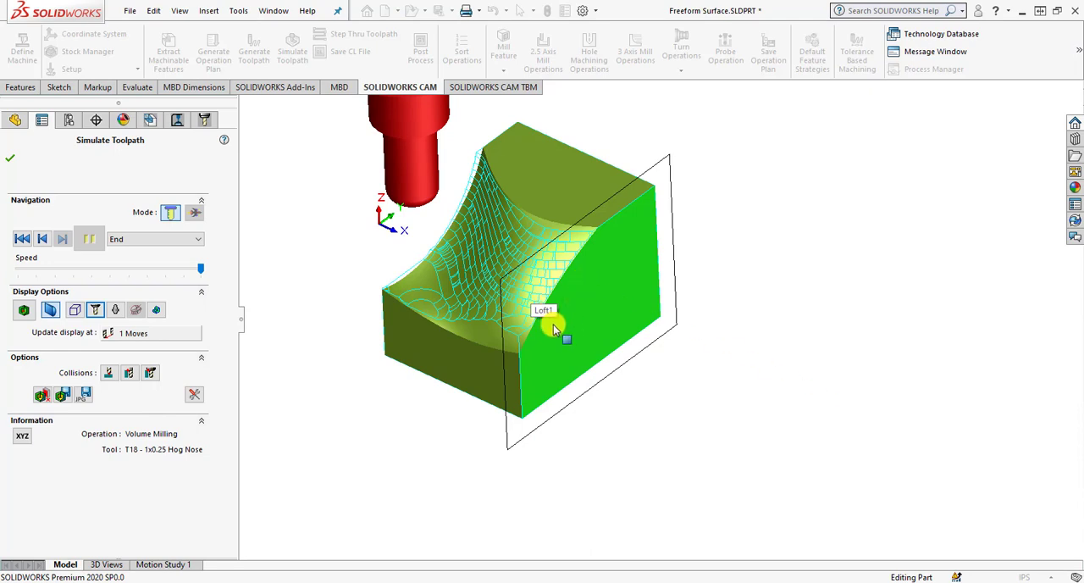
Compare the simulated stock with the target part by colour-coded deviation and exit the toolpath simulation.
click(24, 311)
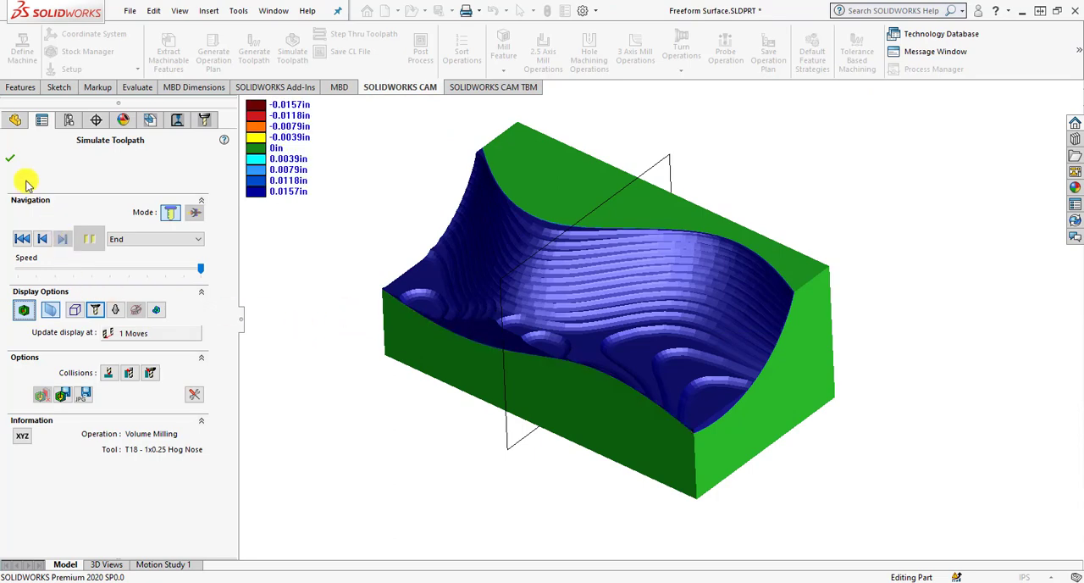
click(10, 157)
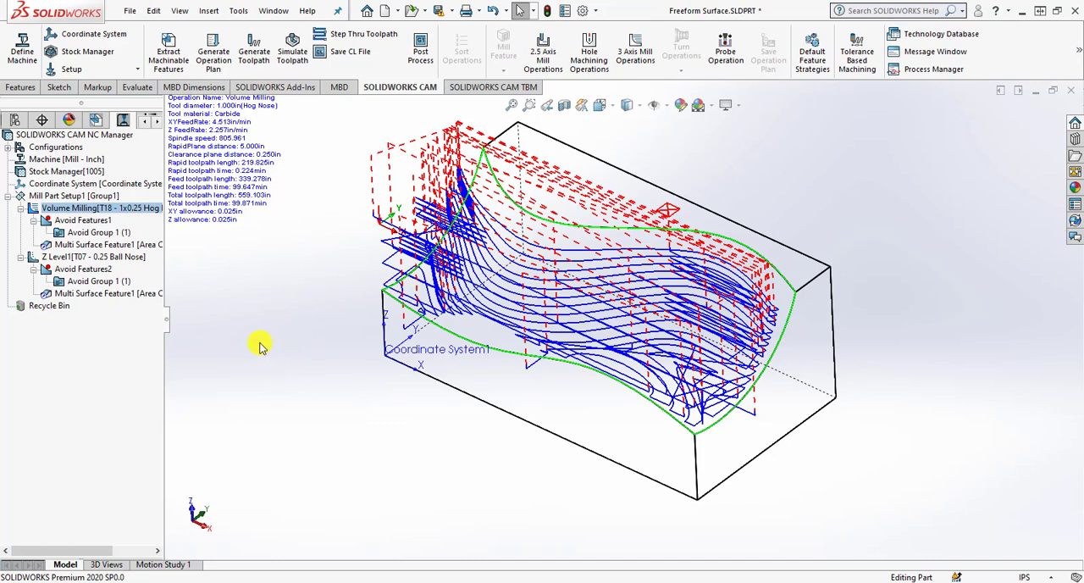
Start a new 3-axis Area Clearance operation under Mill Part Setup1 and assign Multi Surface Feature1 to it.
click(78, 197)
right_click(78, 196)
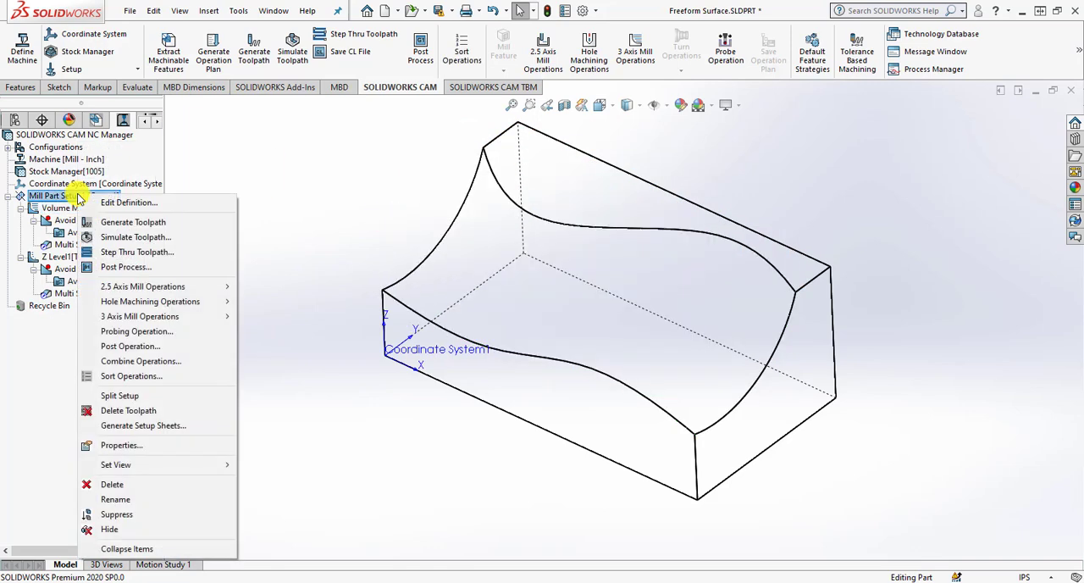
mouse_move(182, 316)
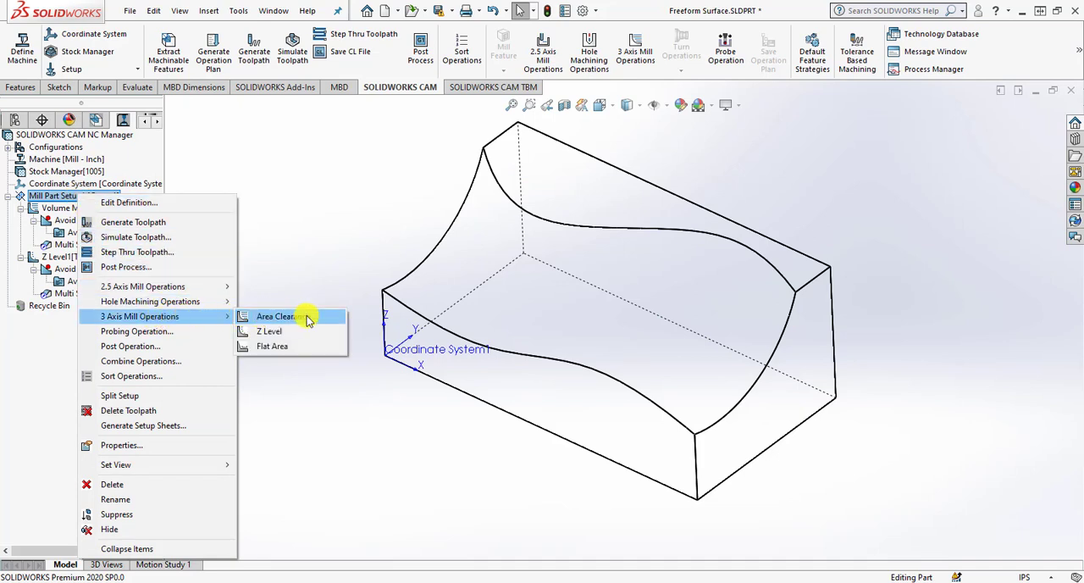
click(279, 315)
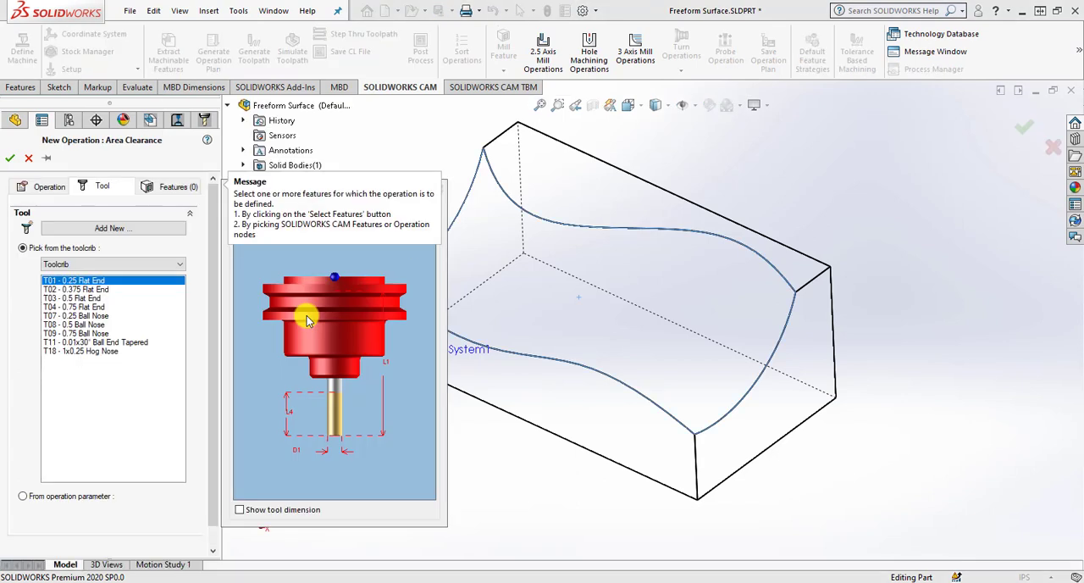
click(167, 187)
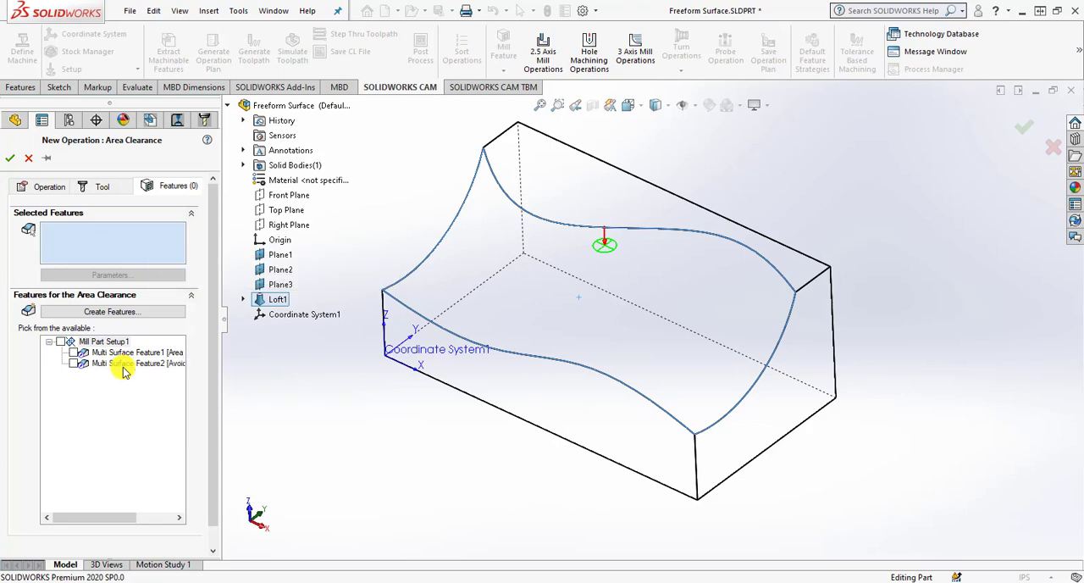
click(74, 353)
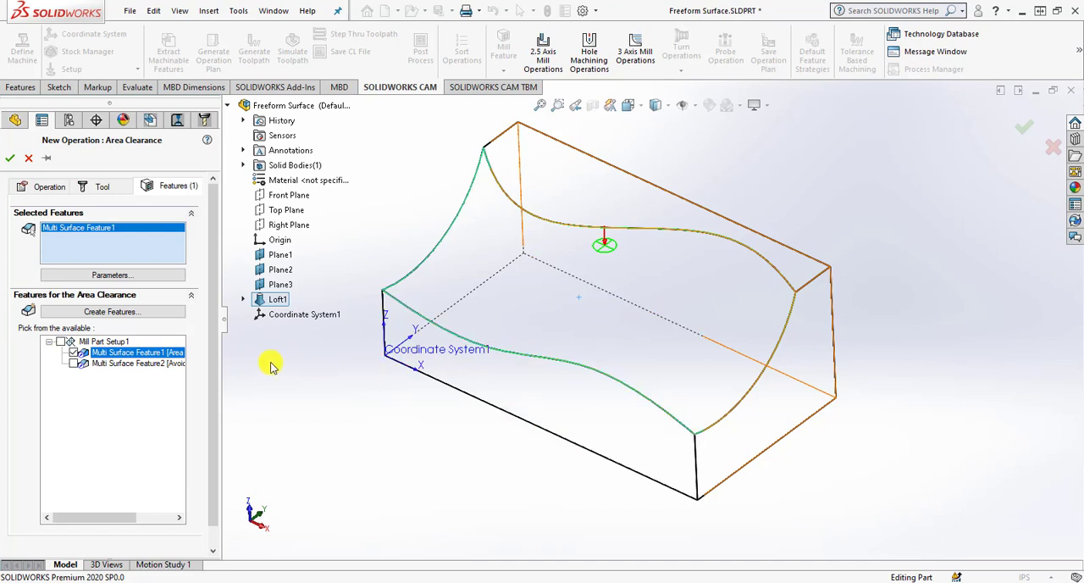
Keep the Area Clearance, Z Level strategy for Multi Surface Feature1, create the Area Clearance operation and open its operation parameters.
click(143, 276)
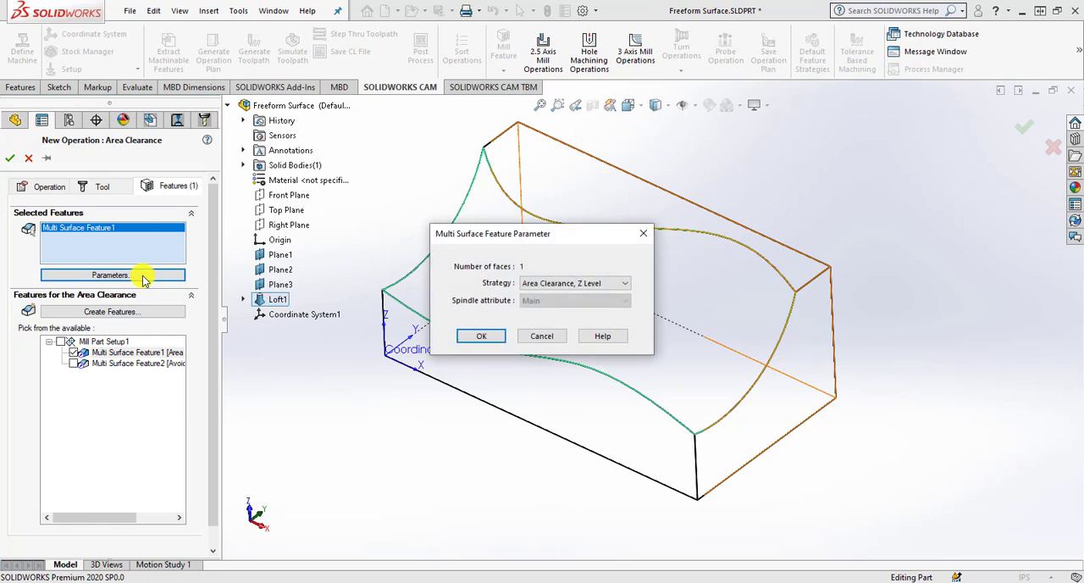
click(562, 284)
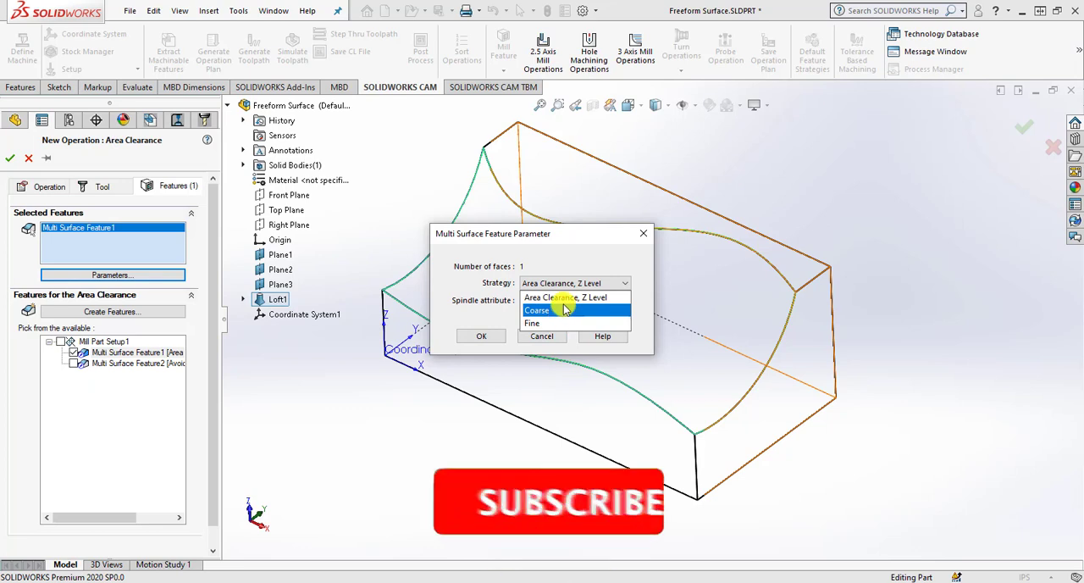
click(569, 297)
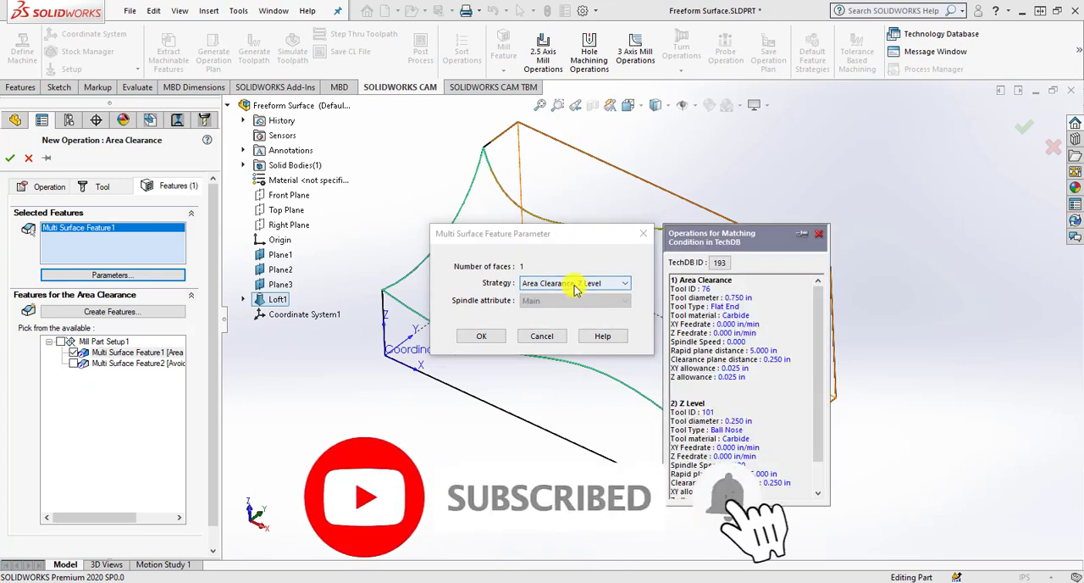
mouse_move(574, 289)
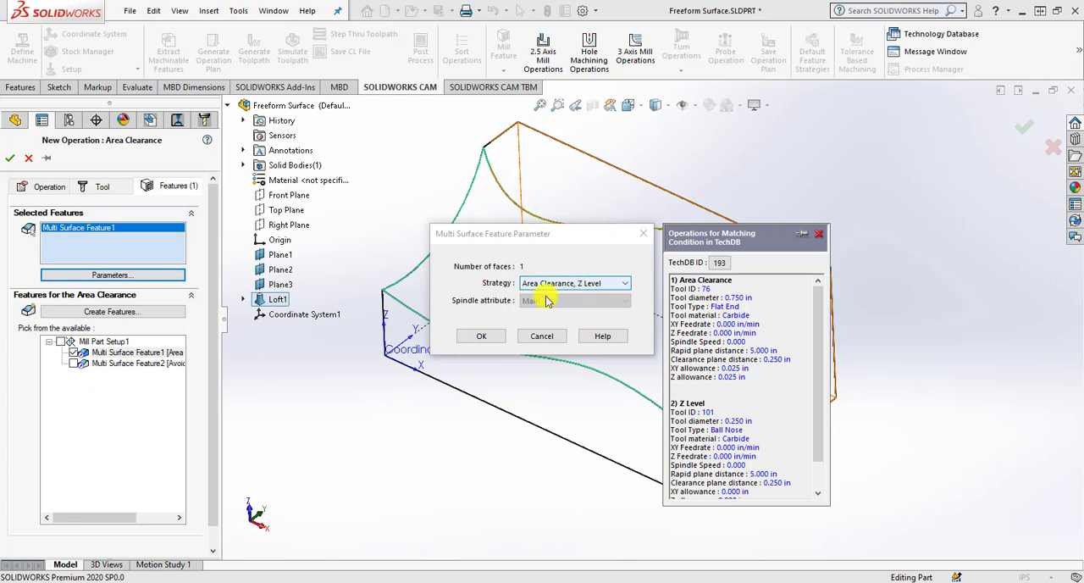
click(490, 336)
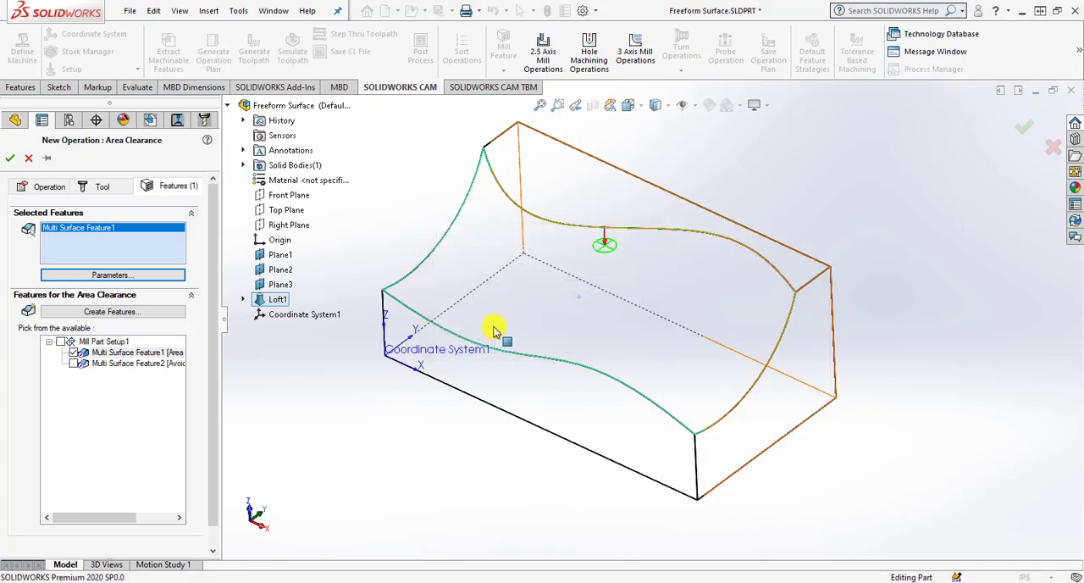
click(10, 157)
double_click(122, 293)
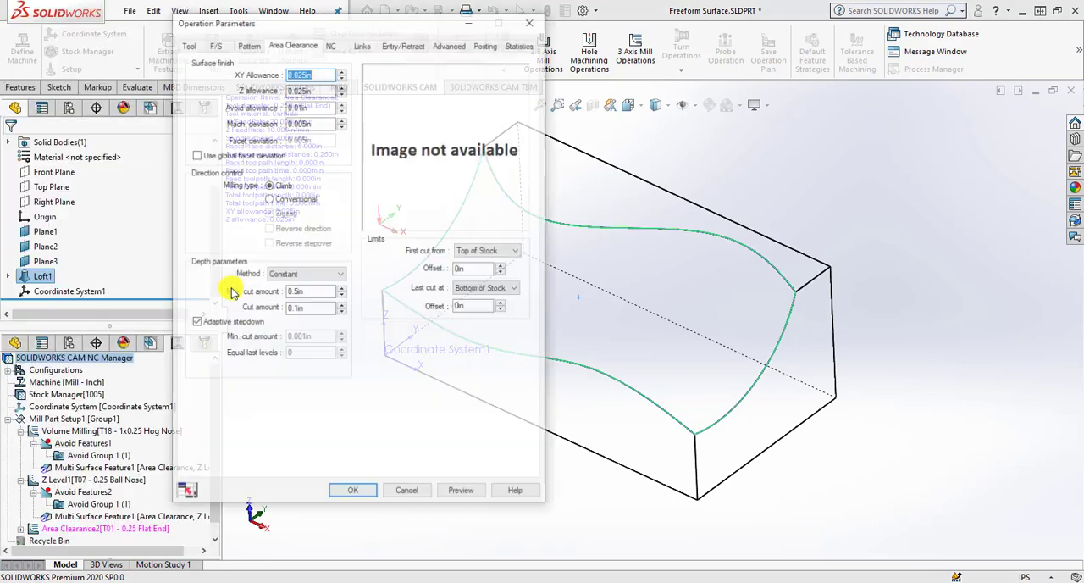
Examine the default flat end tool and the tools available in the tool crib for the new Area Clearance operation.
drag(351, 30, 385, 30)
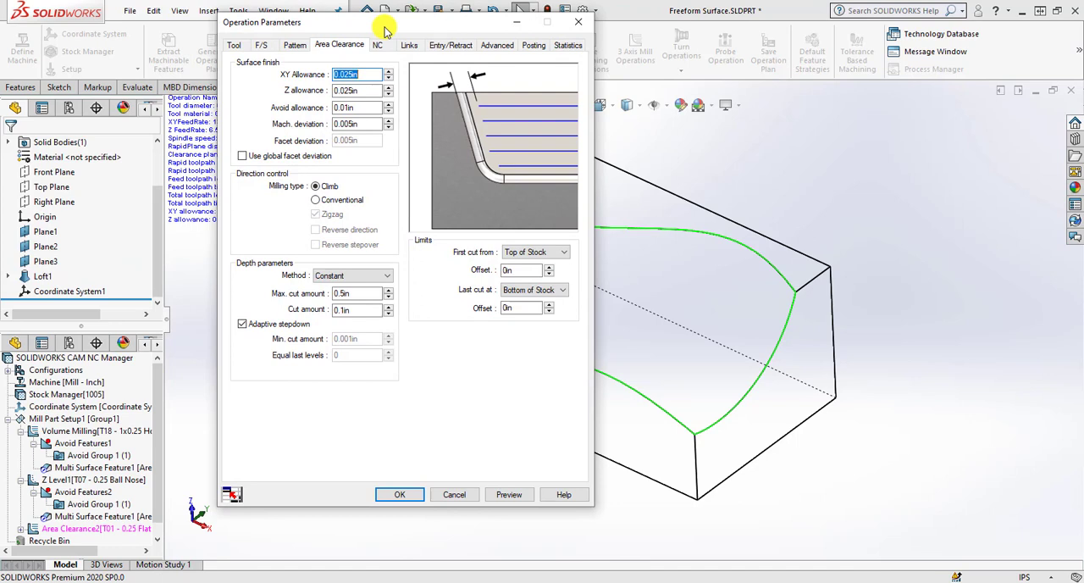
click(235, 47)
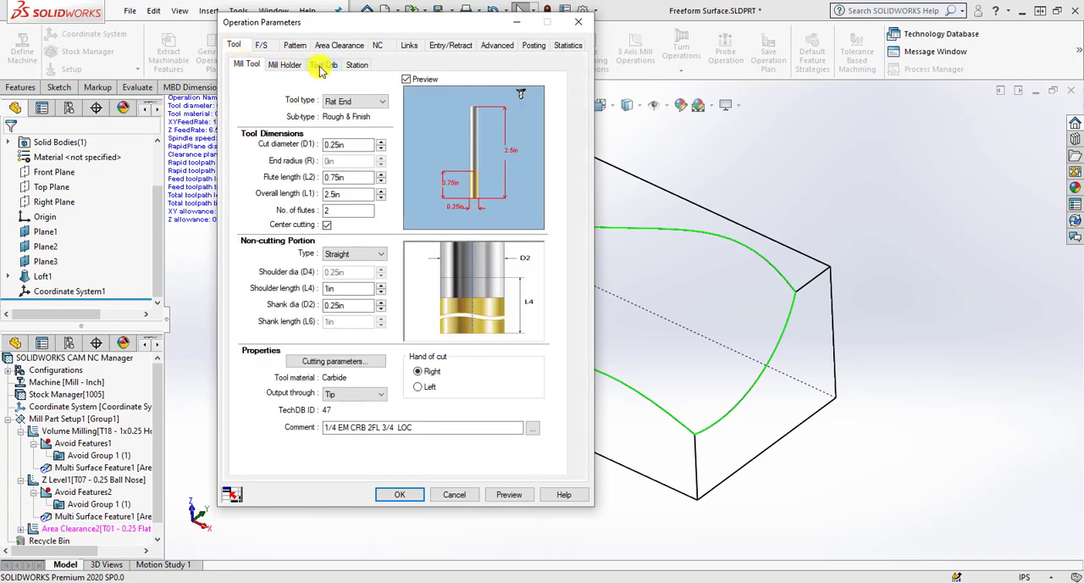
click(325, 66)
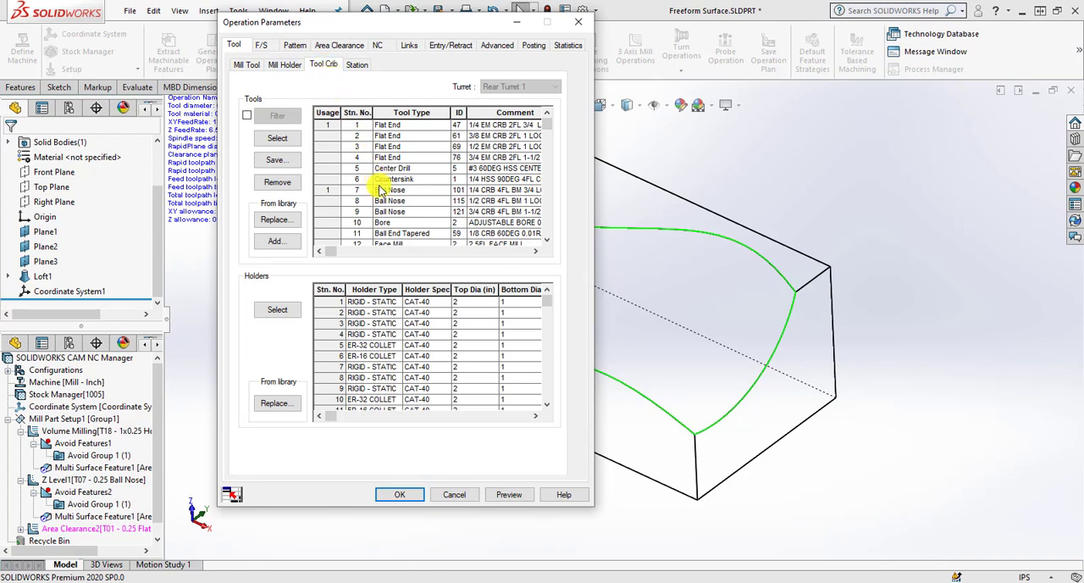
scroll(391, 216, down, 3)
scroll(403, 230, up, 3)
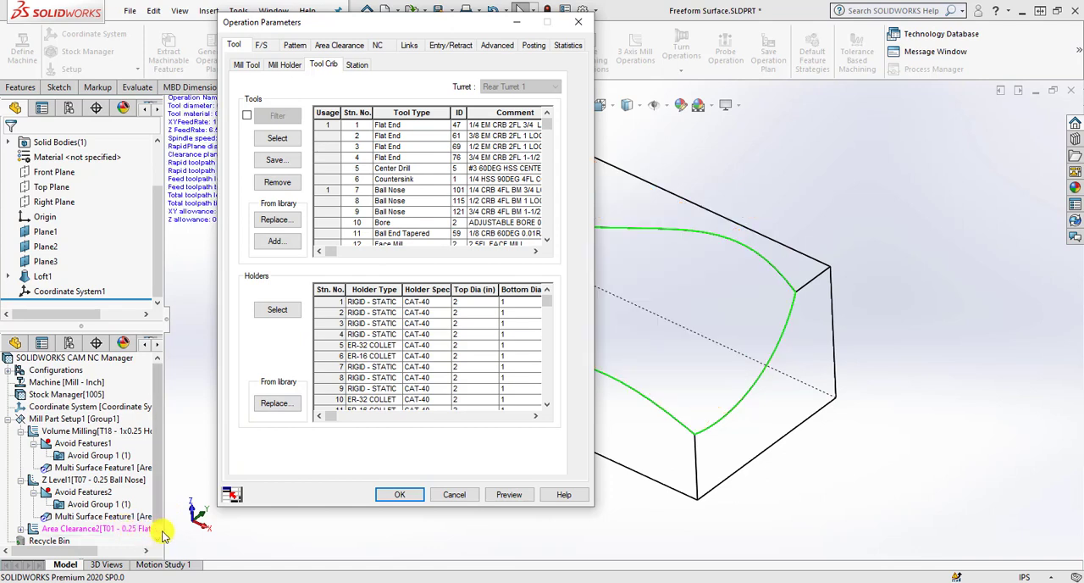
click(145, 551)
click(144, 552)
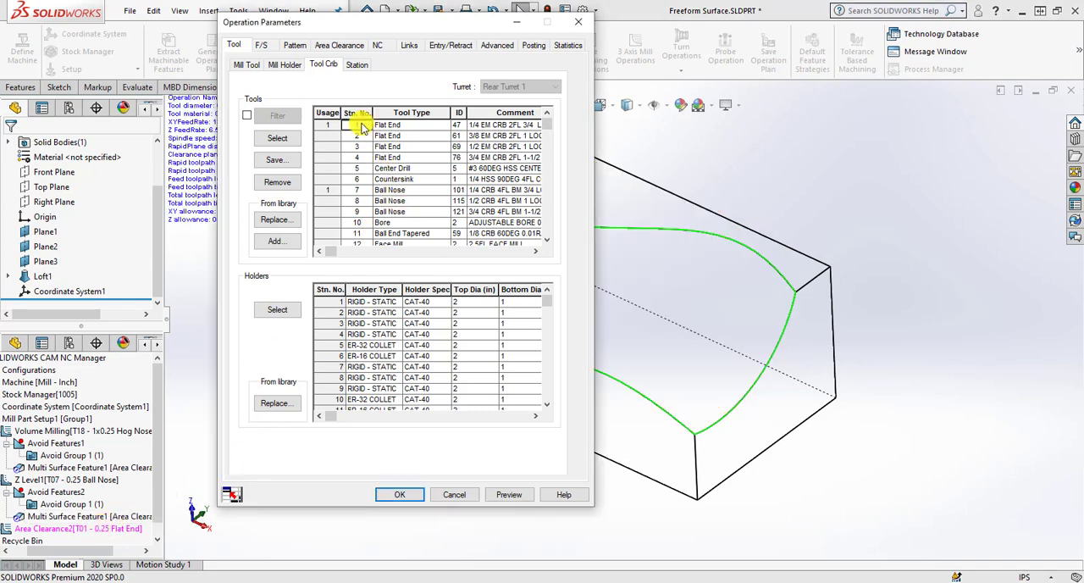
mouse_move(381, 126)
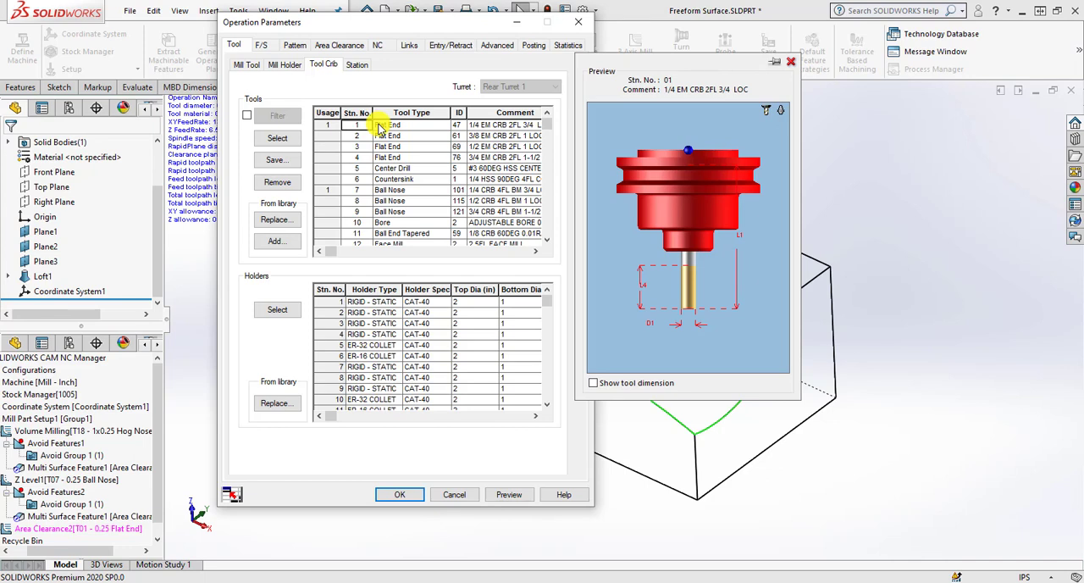
Filter the tool crib to ball nose tools, assign the 1/2 CRB 4FL BM 1 LOC tool at station 8 and replace its corresponding holder.
click(246, 114)
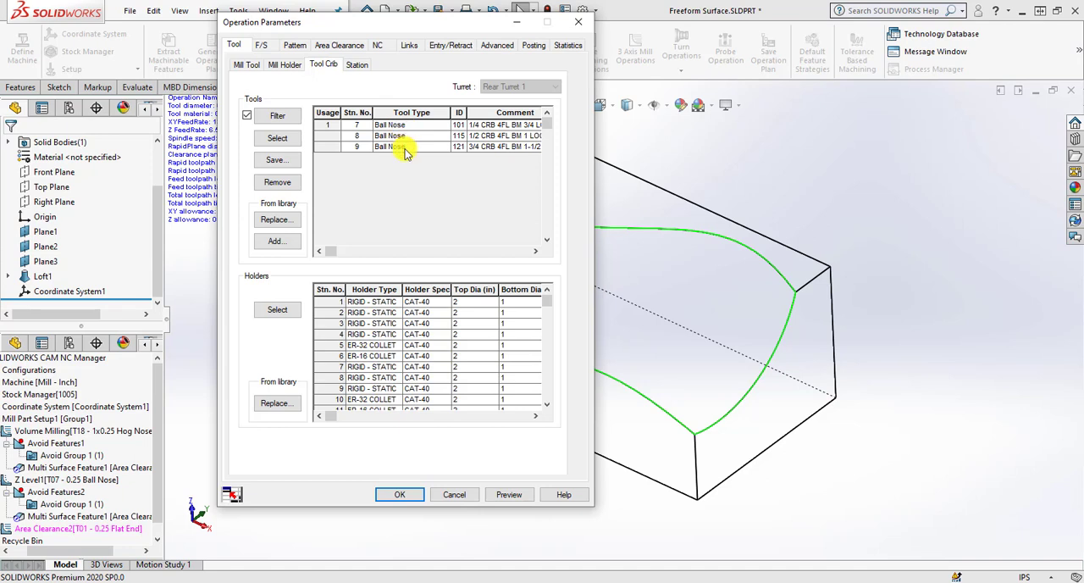
click(404, 137)
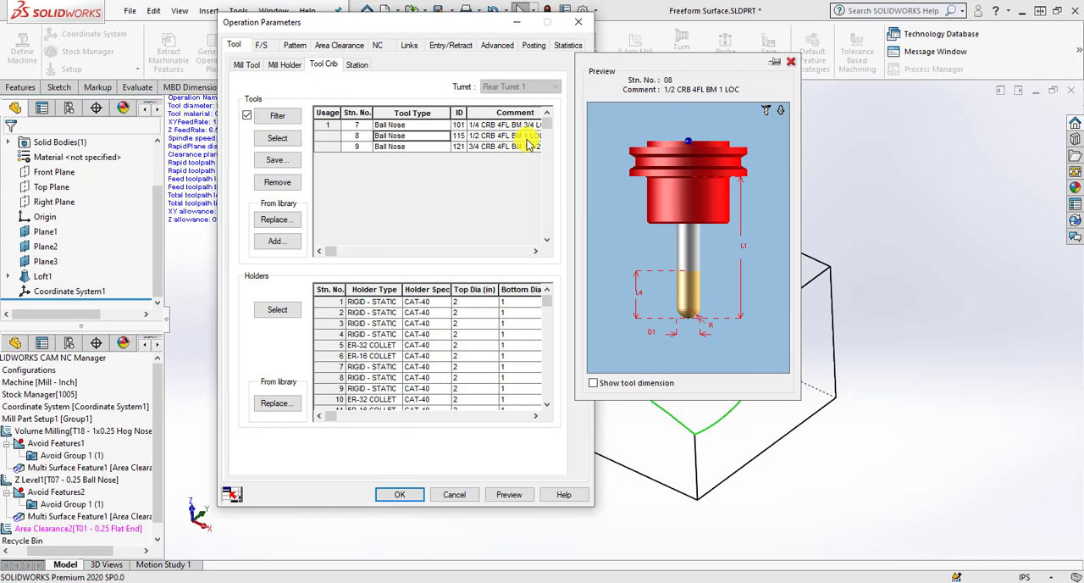
click(530, 250)
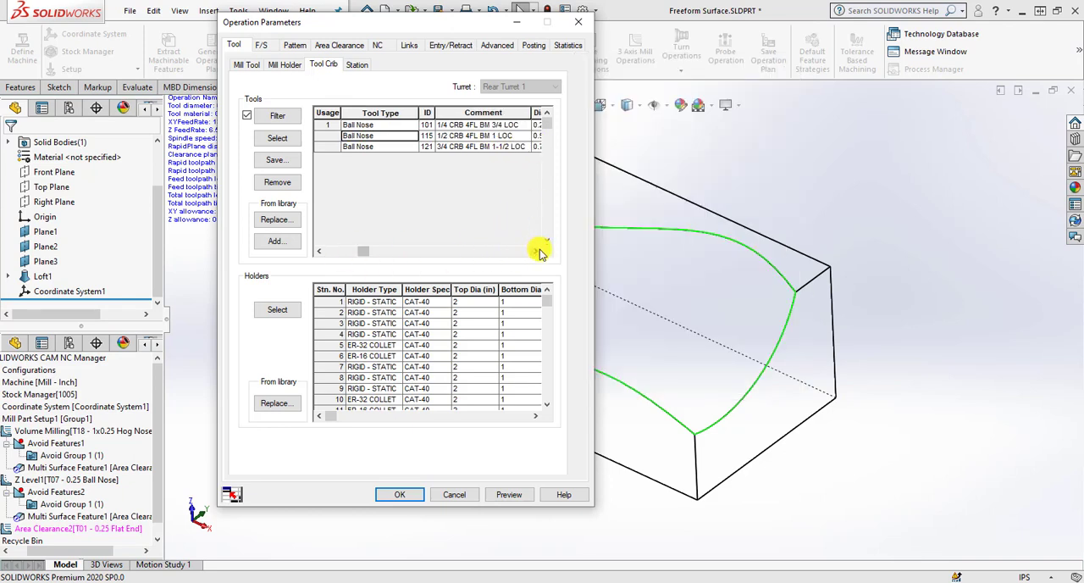
click(319, 251)
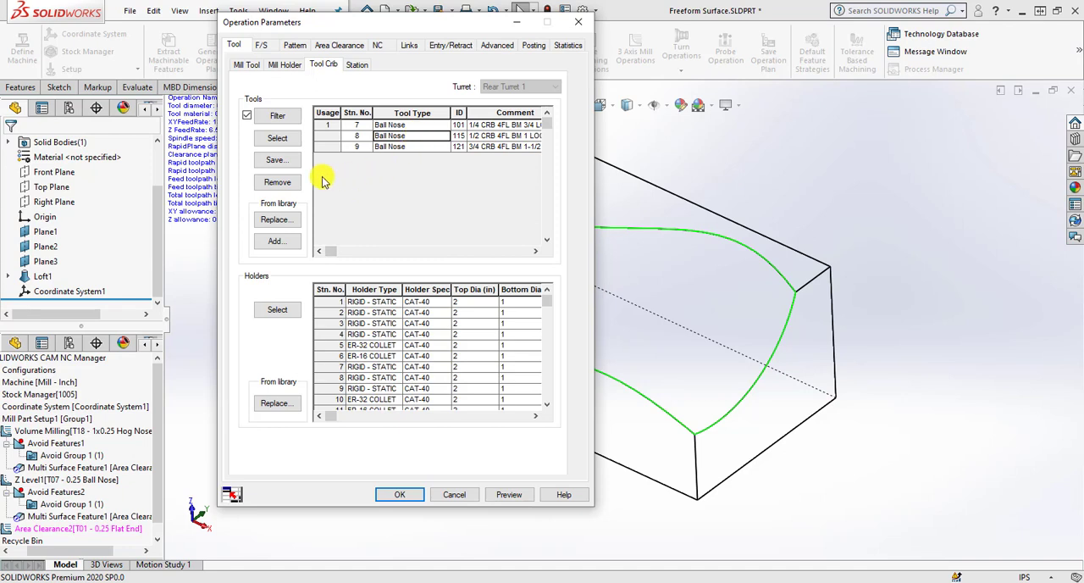
click(279, 139)
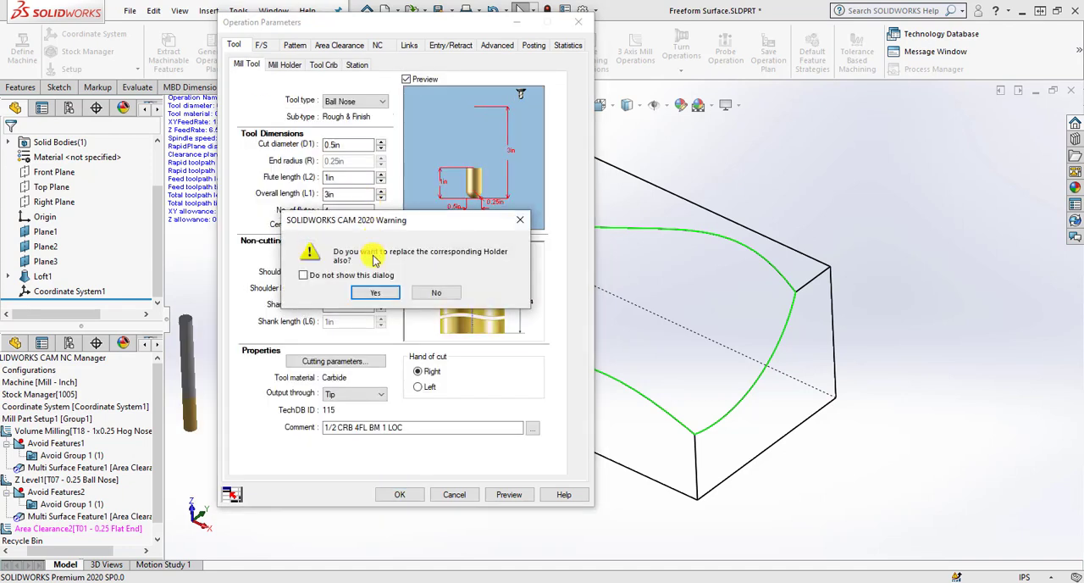
click(375, 292)
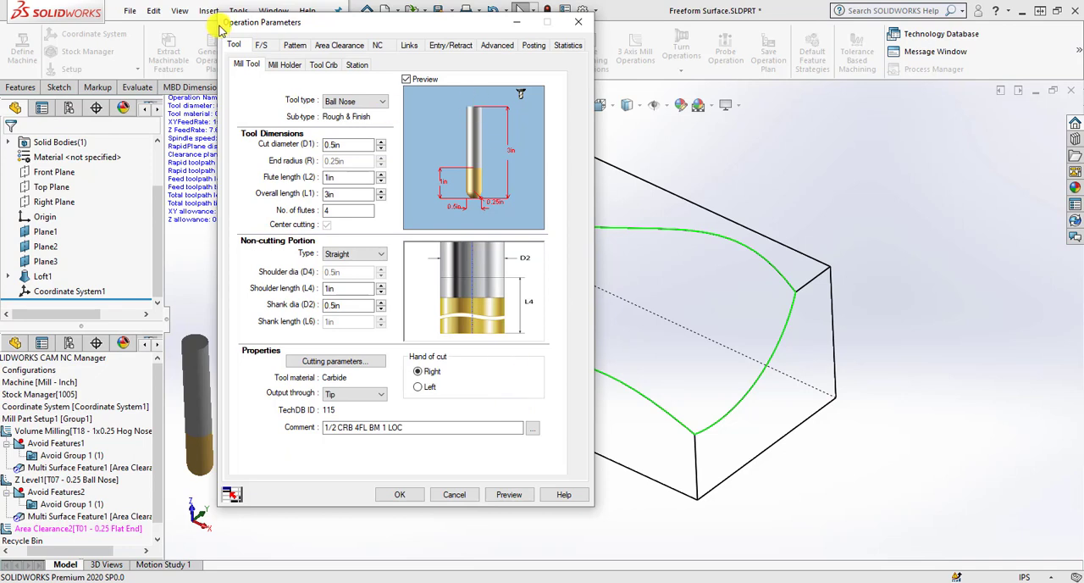
Keep the Pocket Out pattern, set the maximum stepover to 40% and the minimum stepover to 20%, and accept the operation parameters.
click(295, 47)
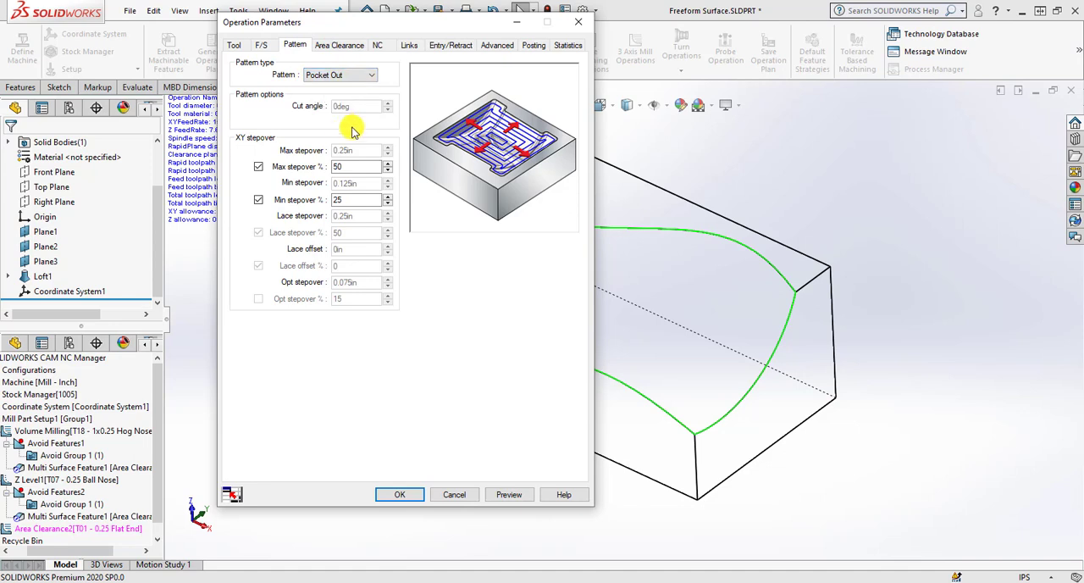
click(356, 75)
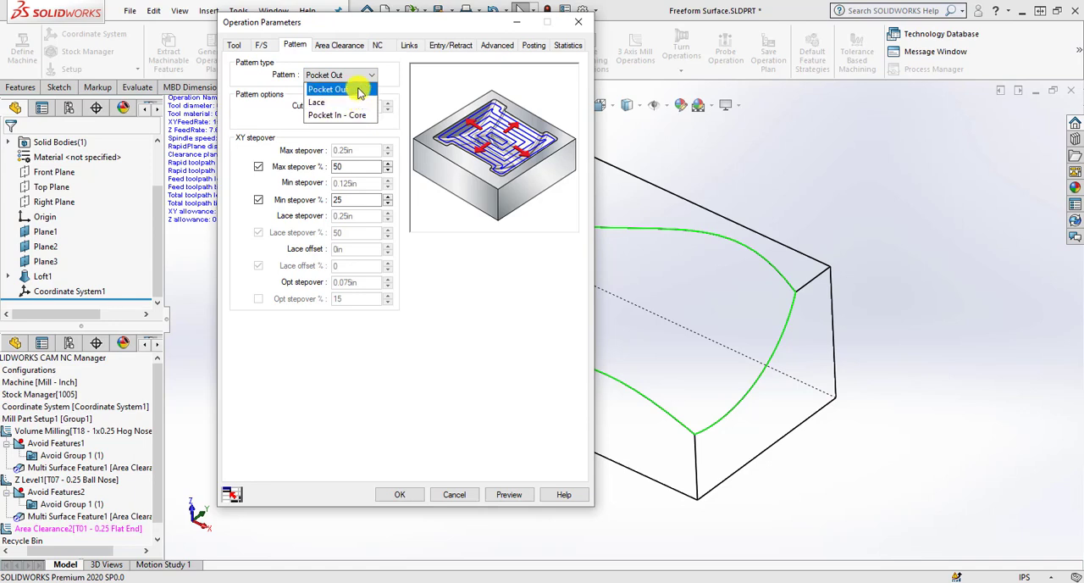
click(360, 90)
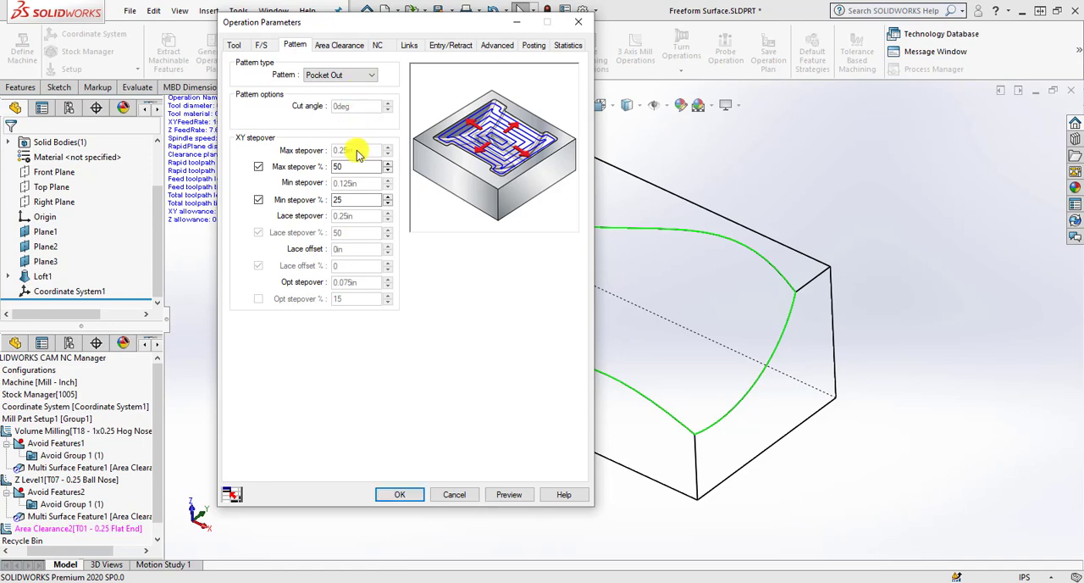
double_click(358, 166)
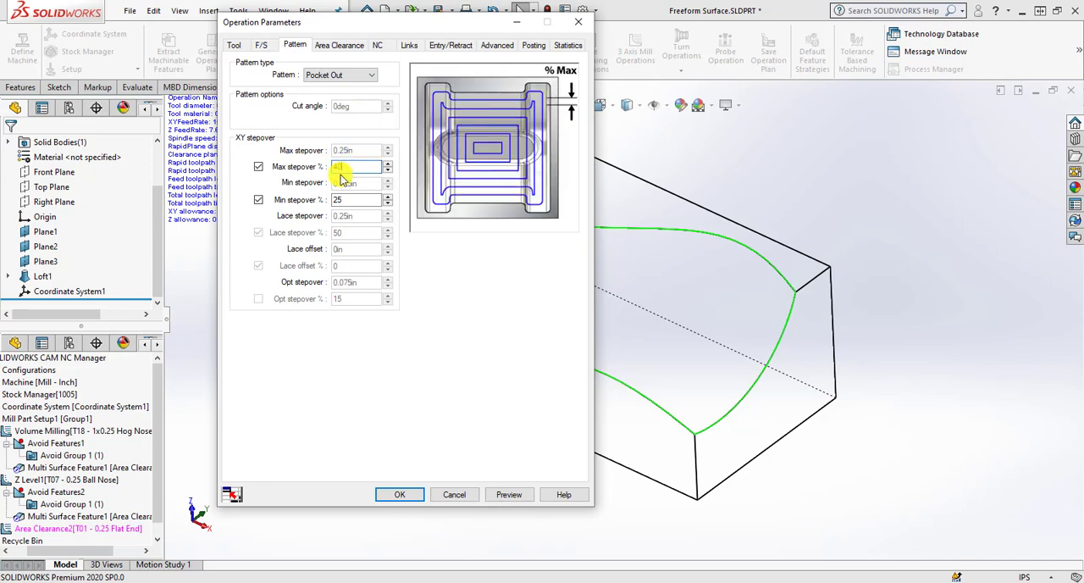
text(40)
double_click(349, 200)
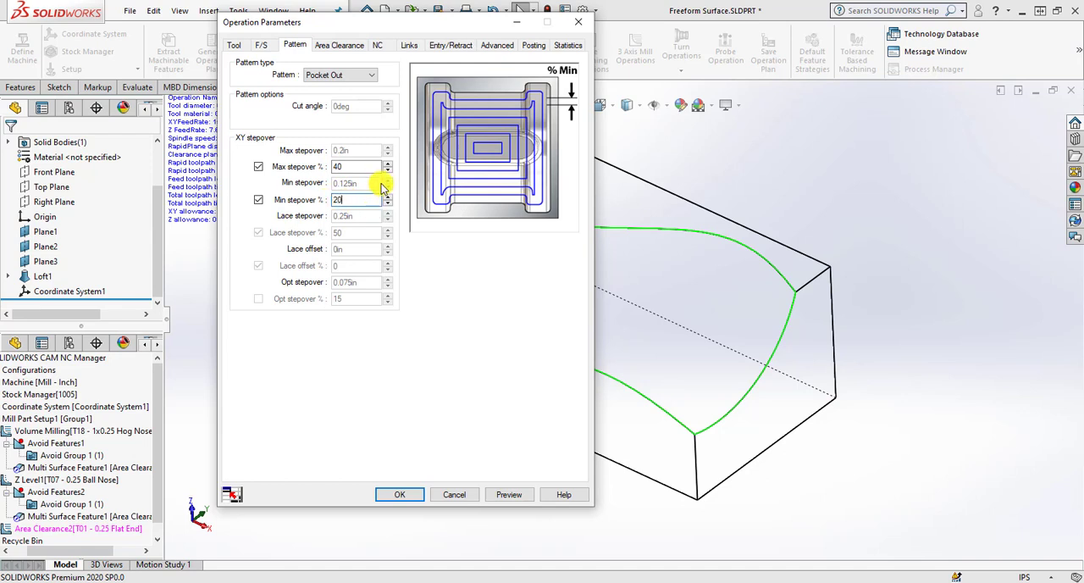
click(366, 167)
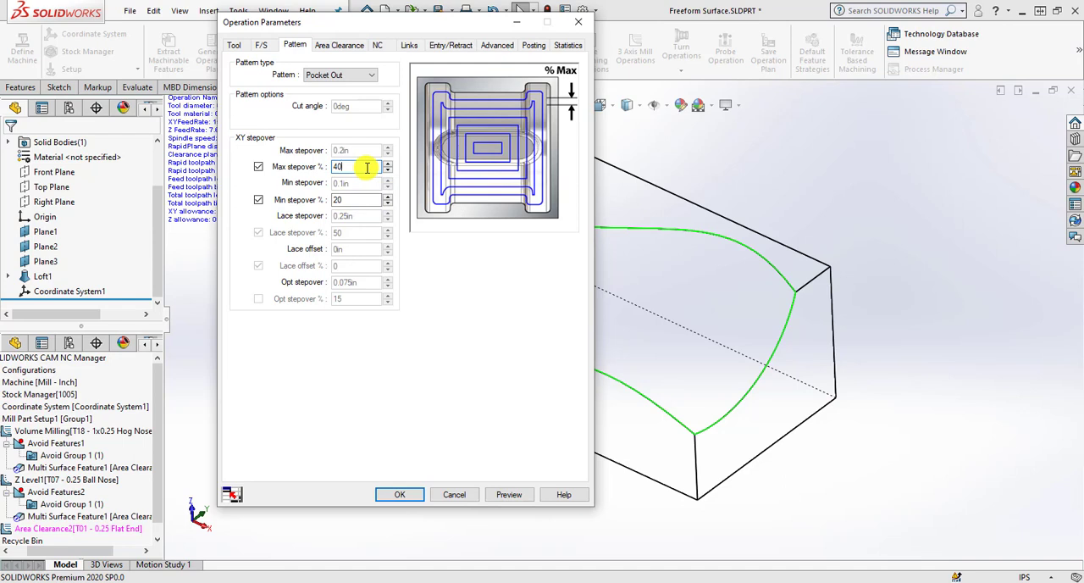
click(336, 48)
click(360, 293)
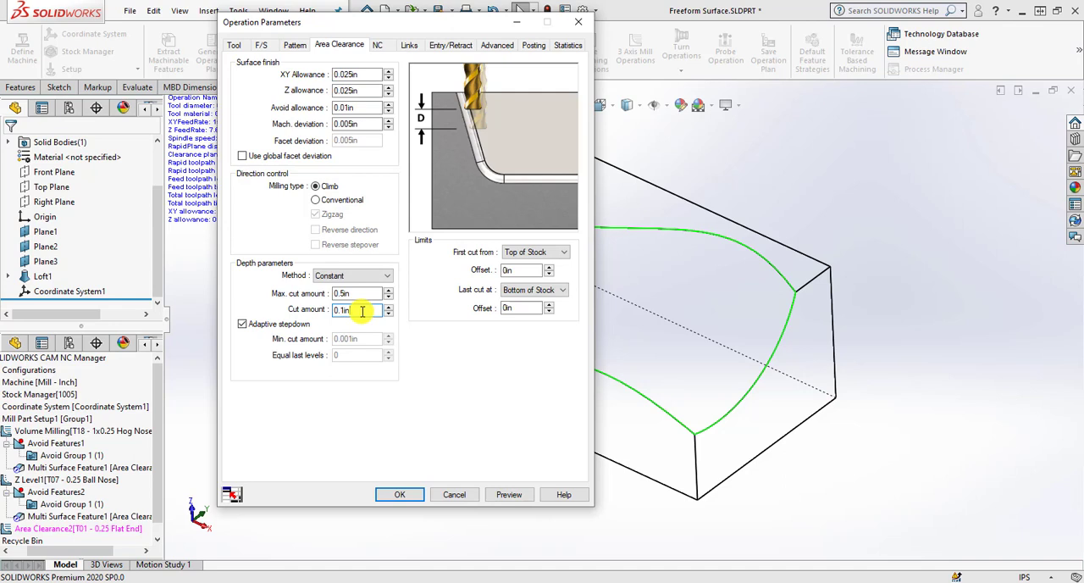
click(400, 494)
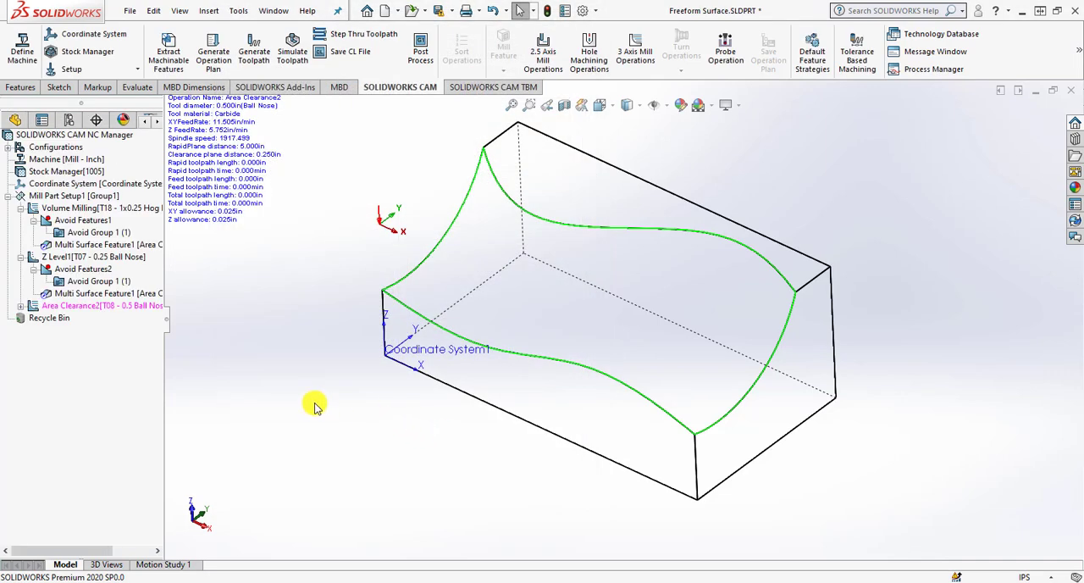
Add Multi Surface Feature2 to Avoid Group 1 of the new Area Clearance operation.
click(20, 305)
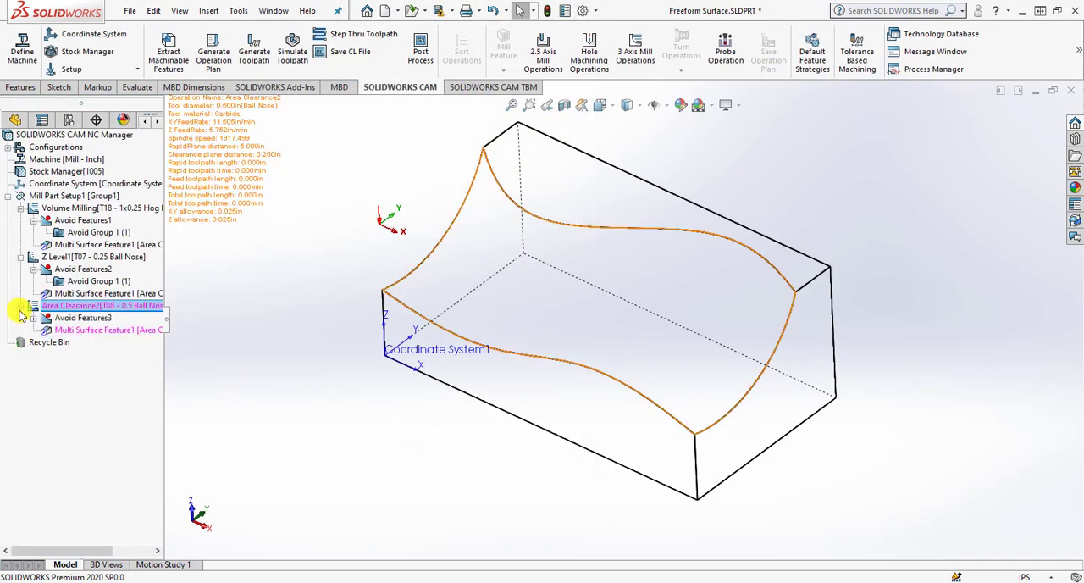
click(108, 306)
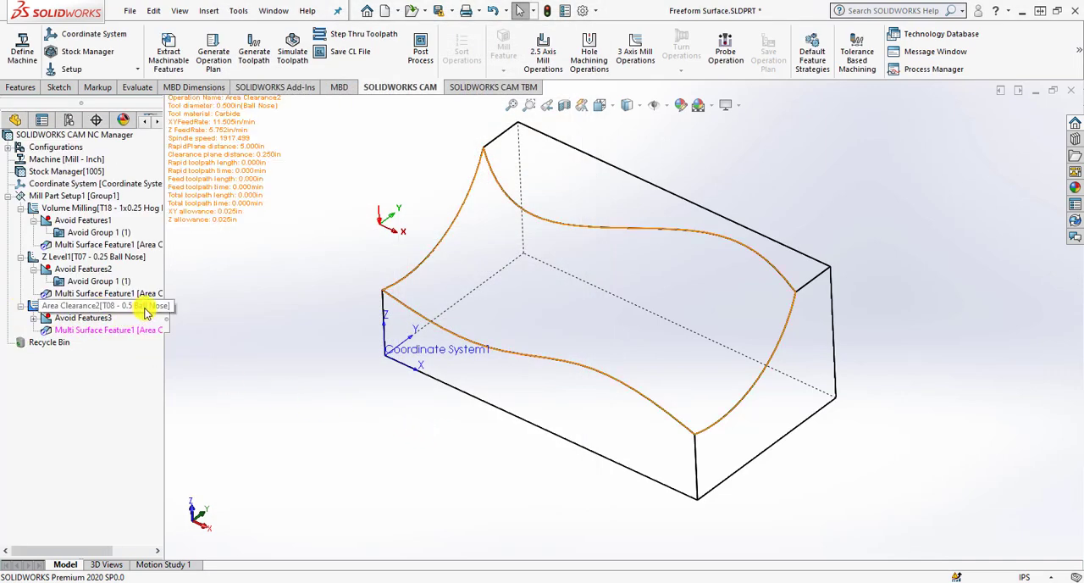
click(33, 318)
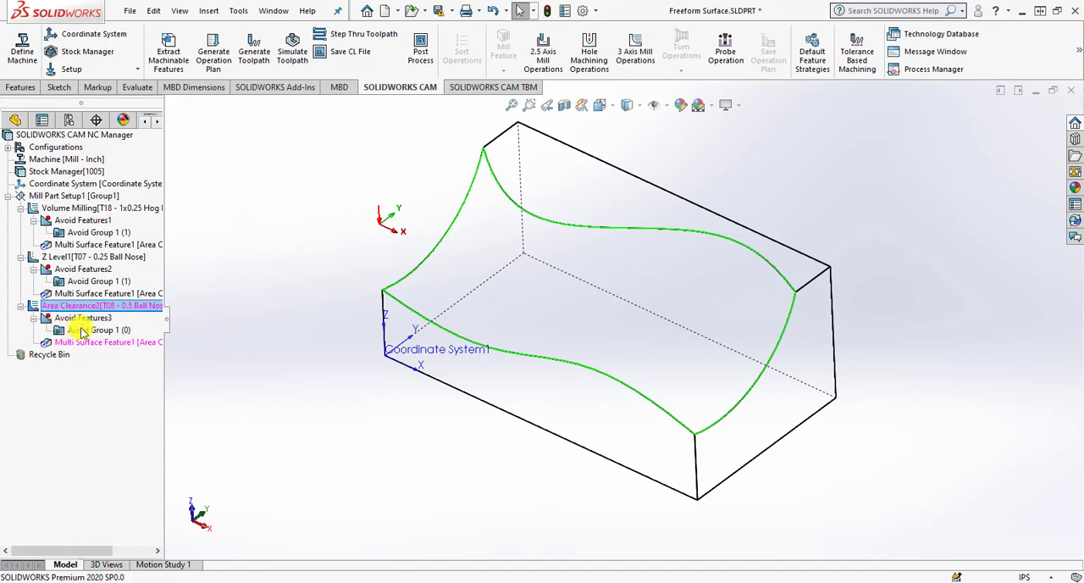
click(93, 331)
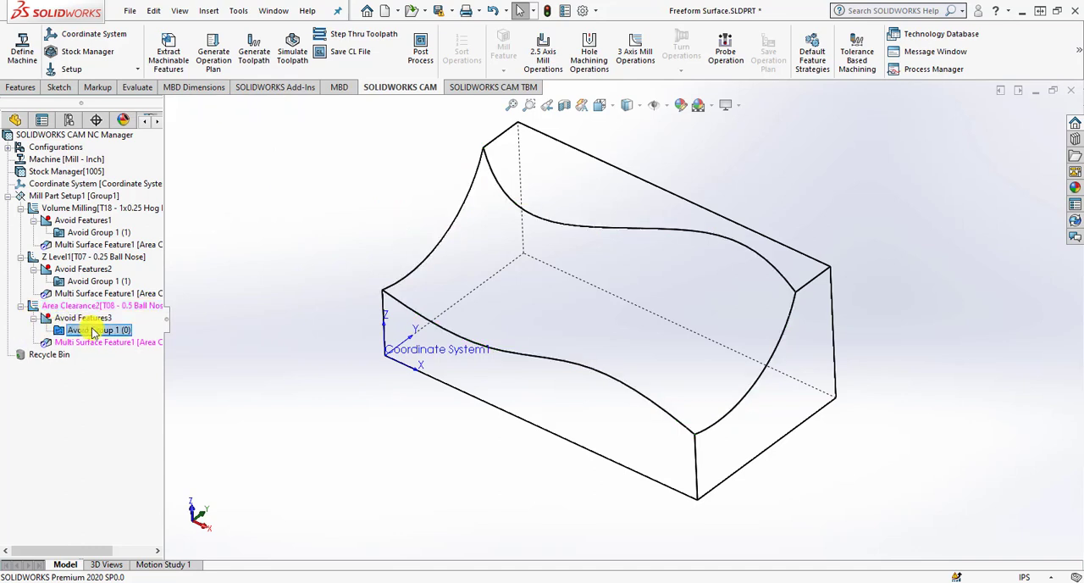
right_click(93, 330)
click(144, 339)
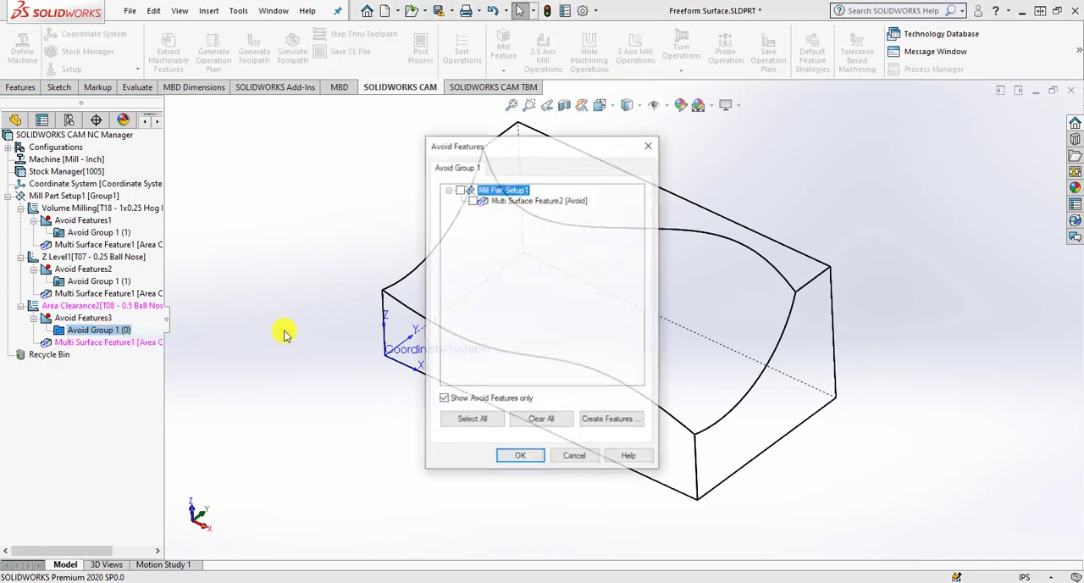
click(473, 199)
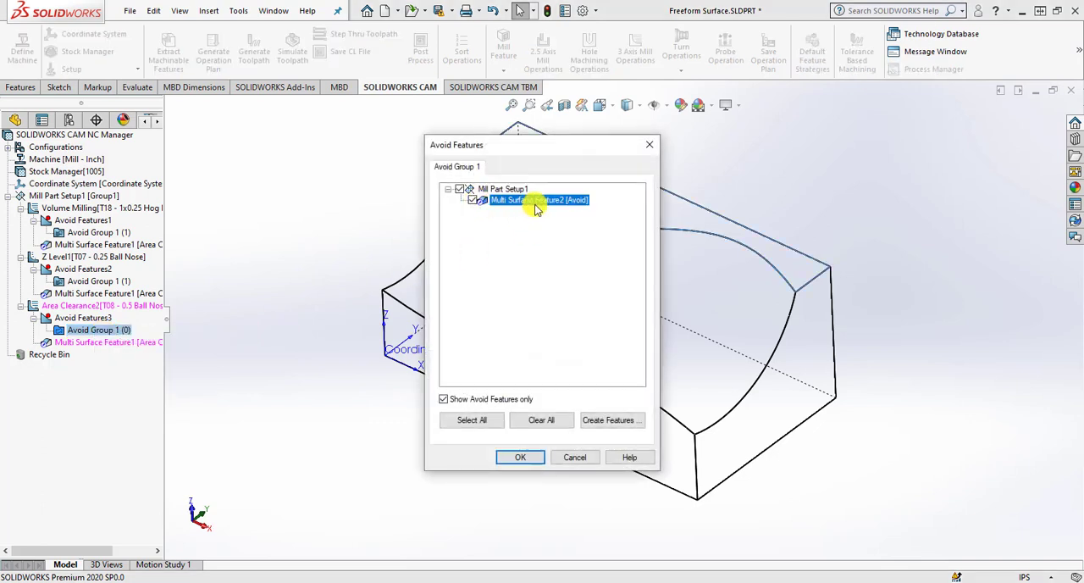
click(540, 462)
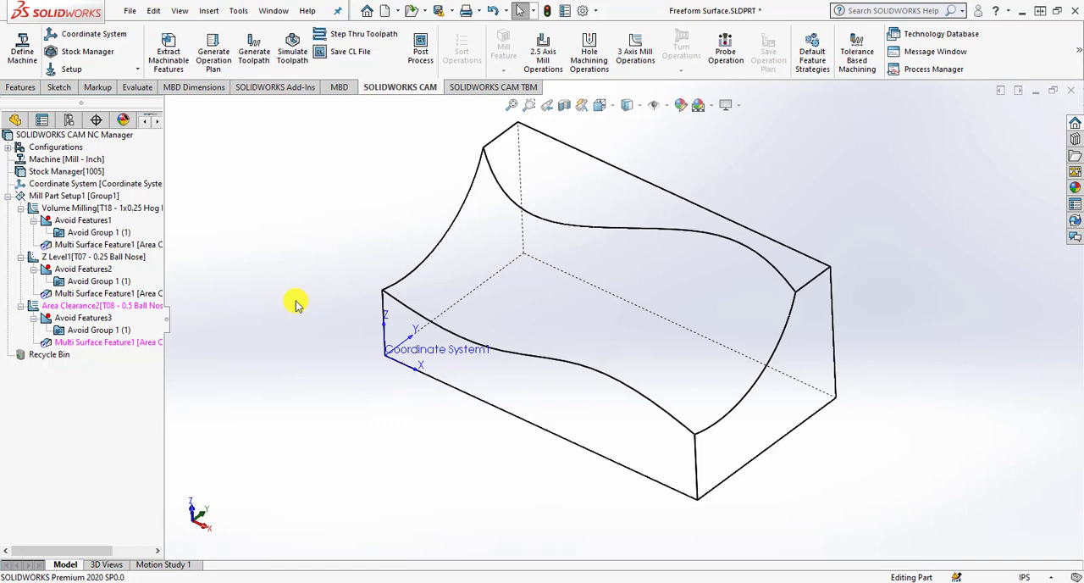
Generate the toolpaths including the new Area Clearance operation and dismiss the process manager.
click(254, 53)
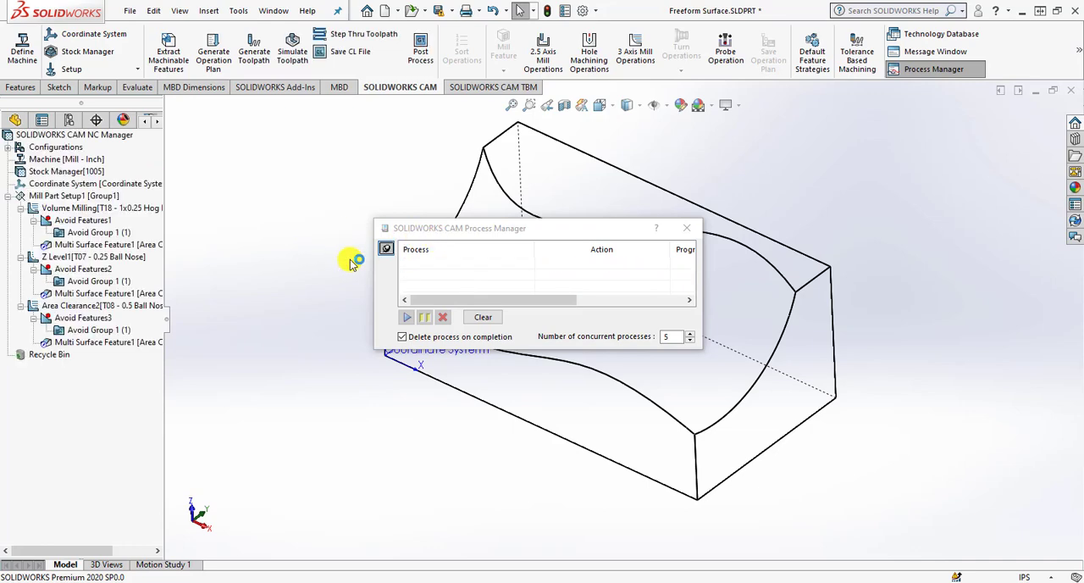
click(687, 229)
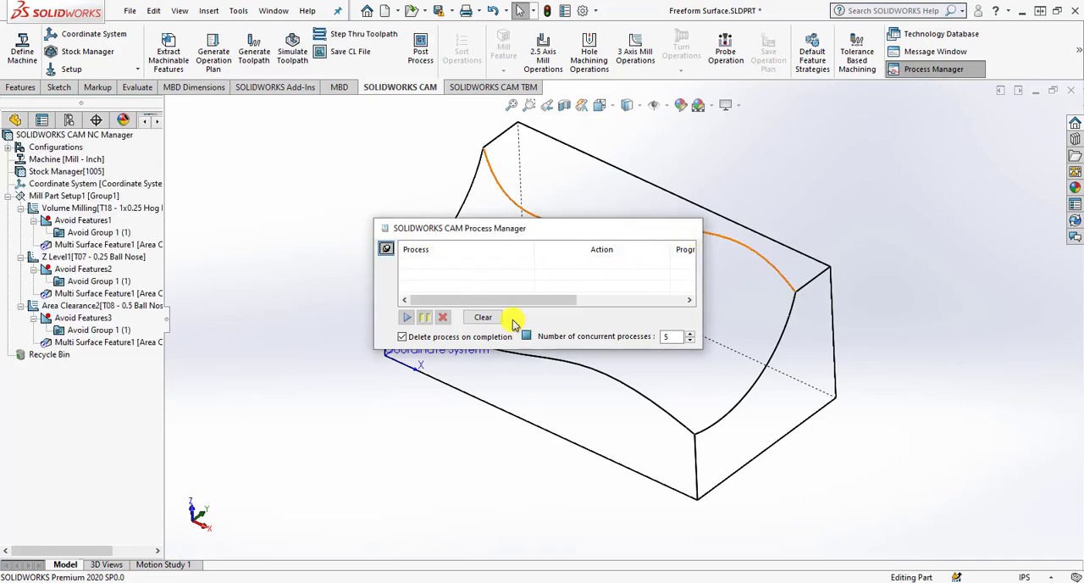
Rename the second Area Clearance operation, which uses the 0.5 in ball nose, as Local Milling.
right_click(82, 306)
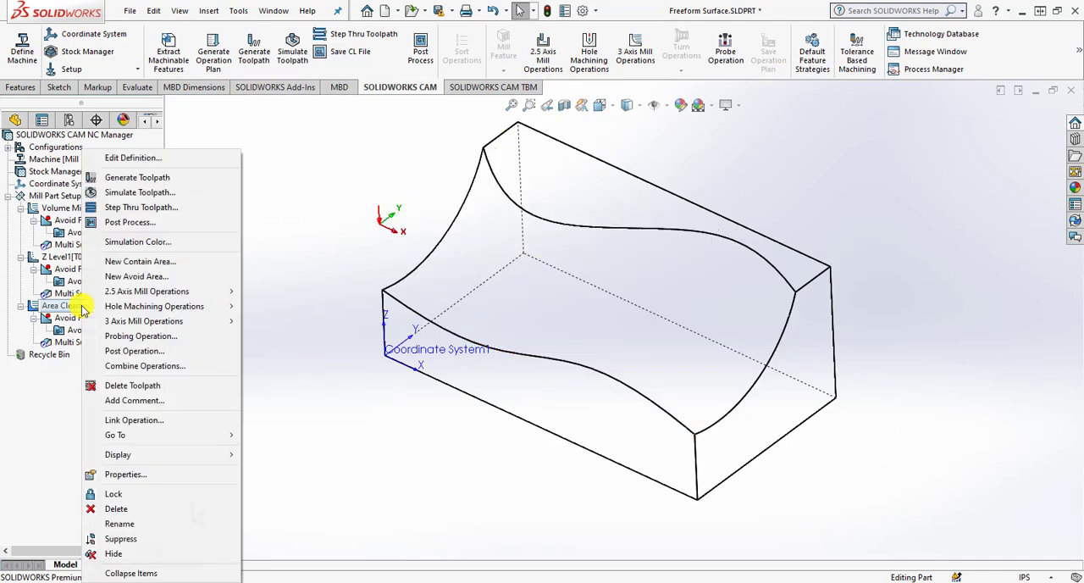
click(118, 524)
text(Local Milling)
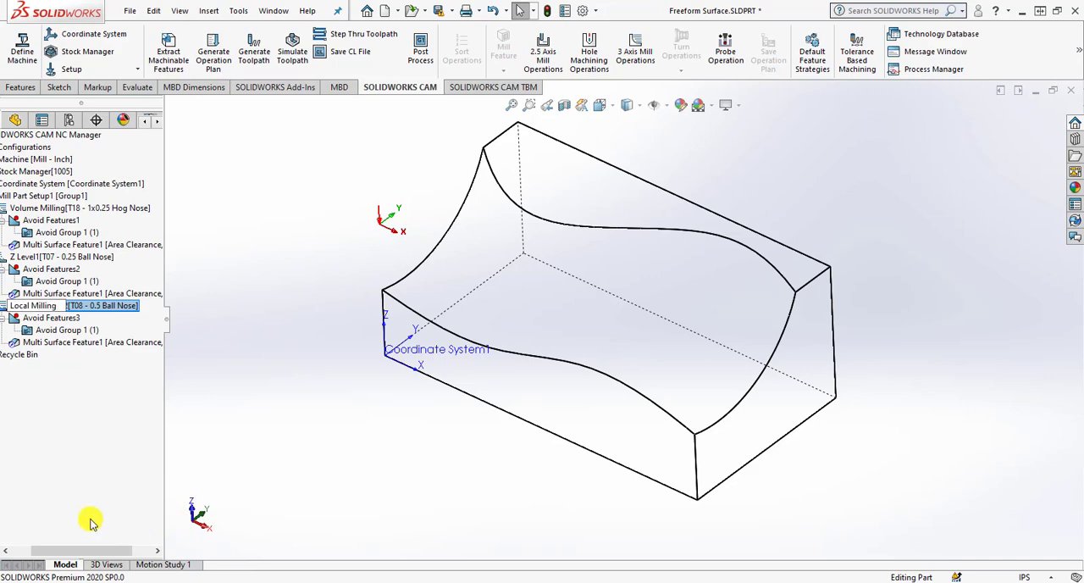
click(214, 411)
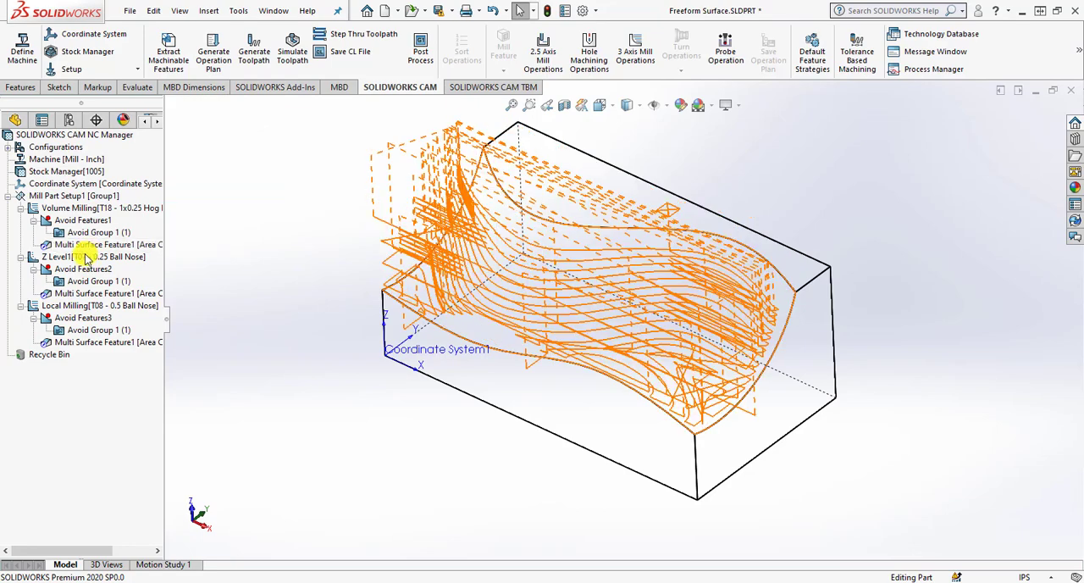
Suppress the Z Level1 operation that uses the 0.25 in ball nose.
click(83, 258)
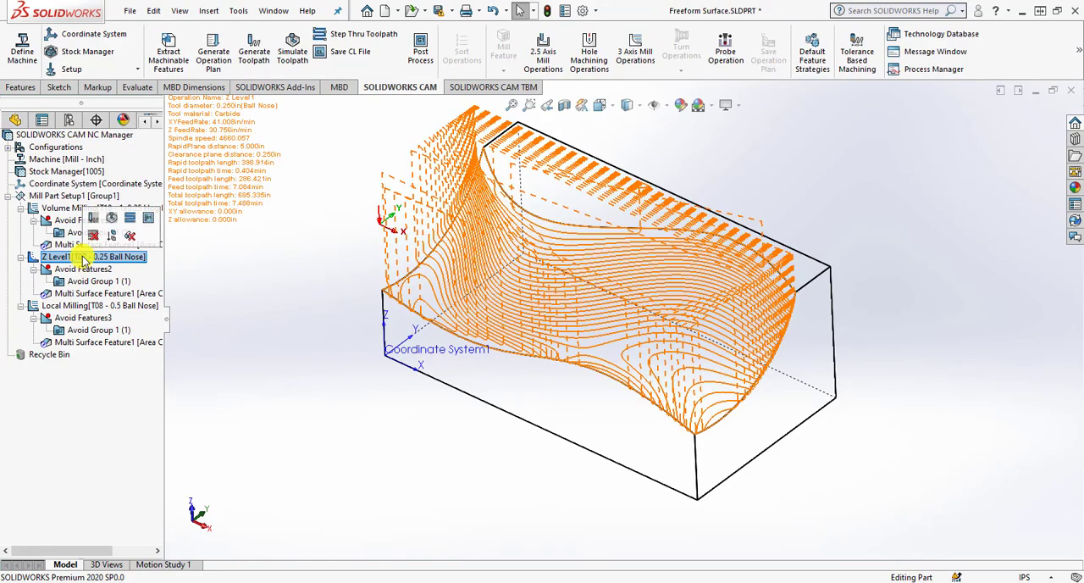
right_click(83, 259)
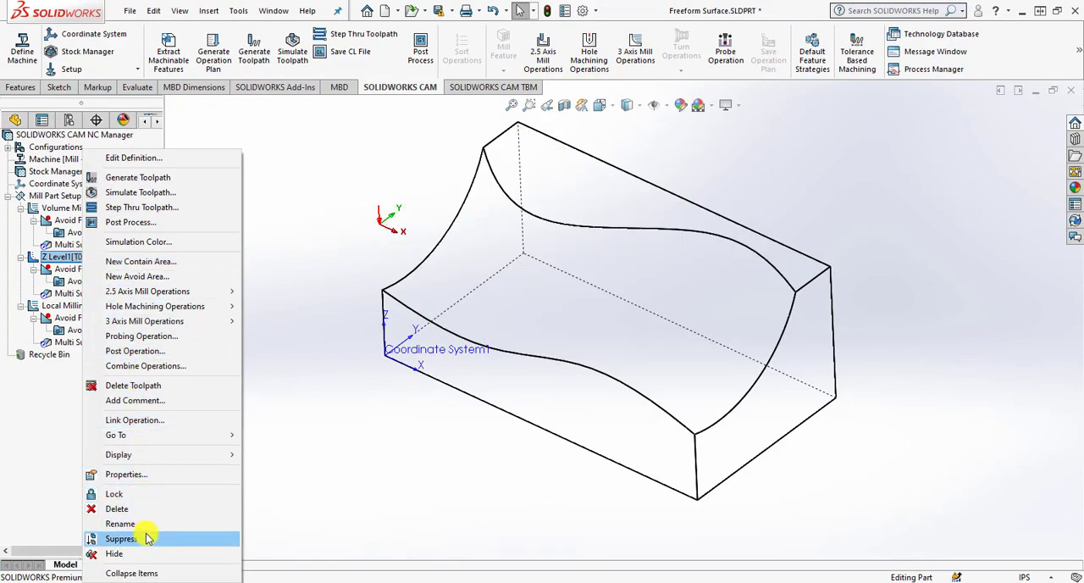
click(148, 538)
Review the Local Milling and Volume Milling toolpaths, simulate them, set the stock to No Display and close the simulation.
click(81, 305)
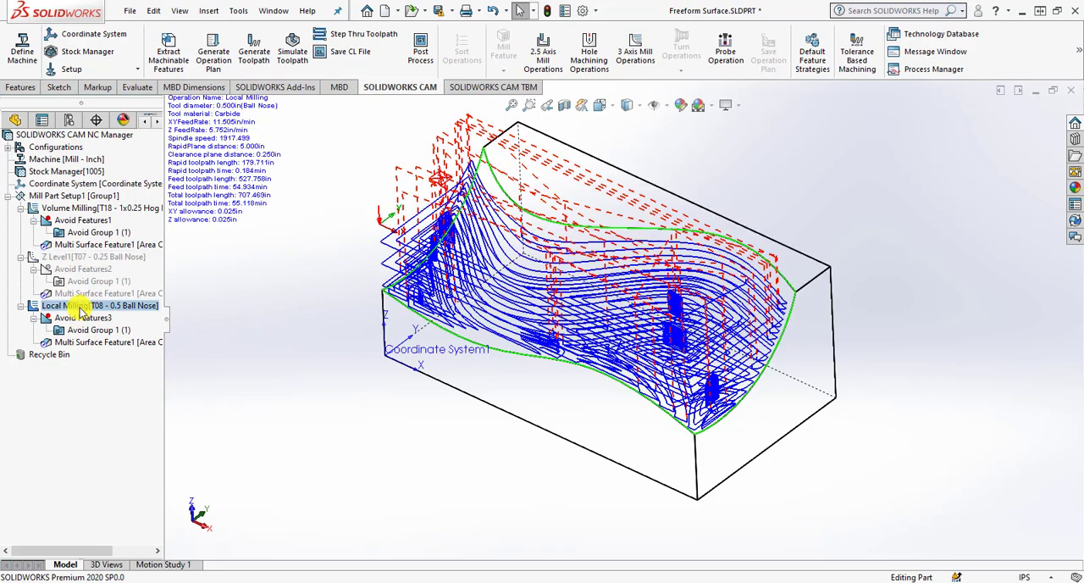
click(83, 209)
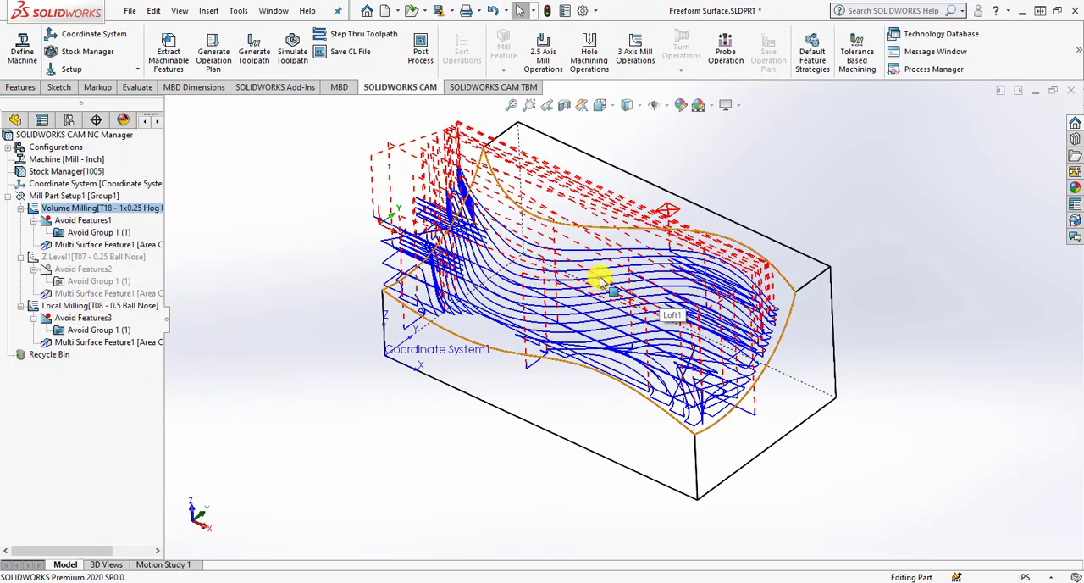
click(292, 49)
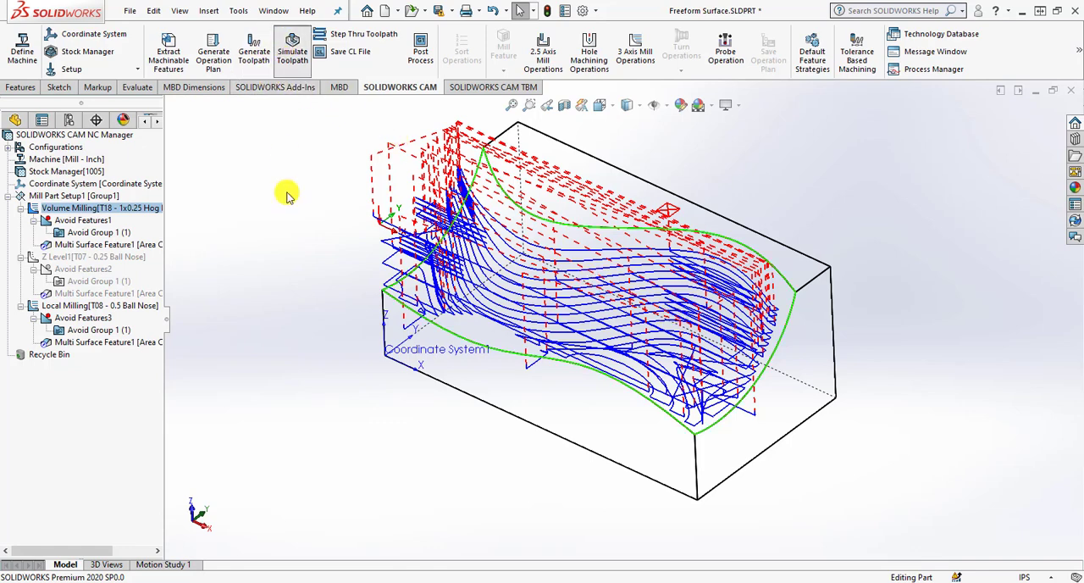
click(88, 239)
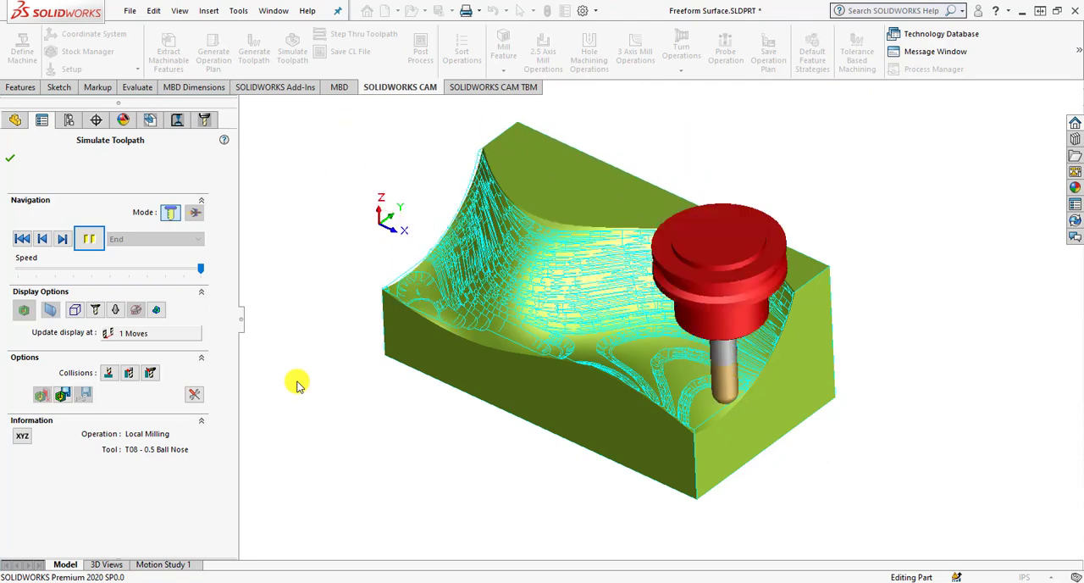
click(77, 310)
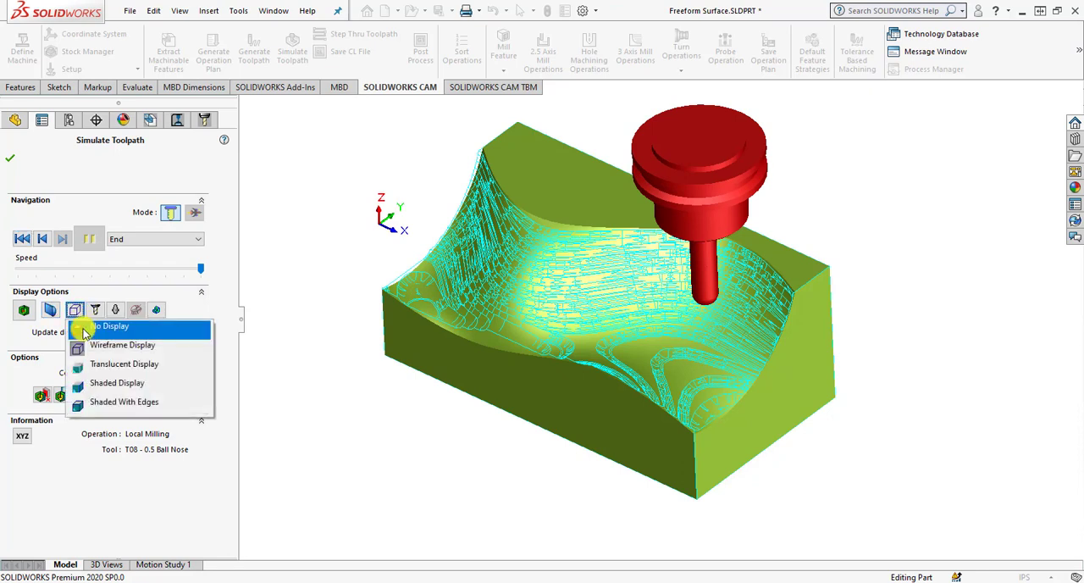
click(85, 330)
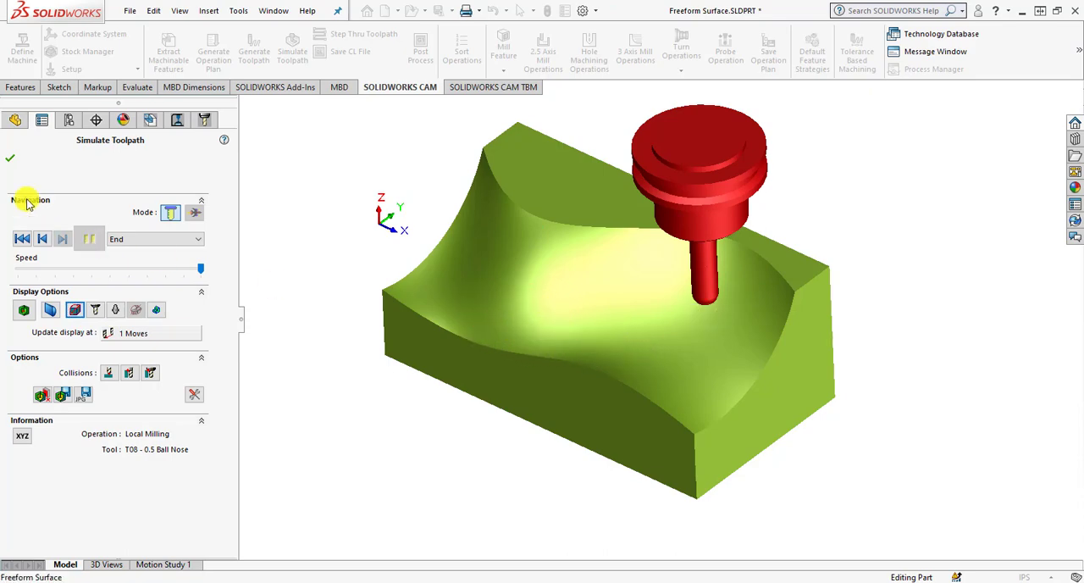
click(10, 157)
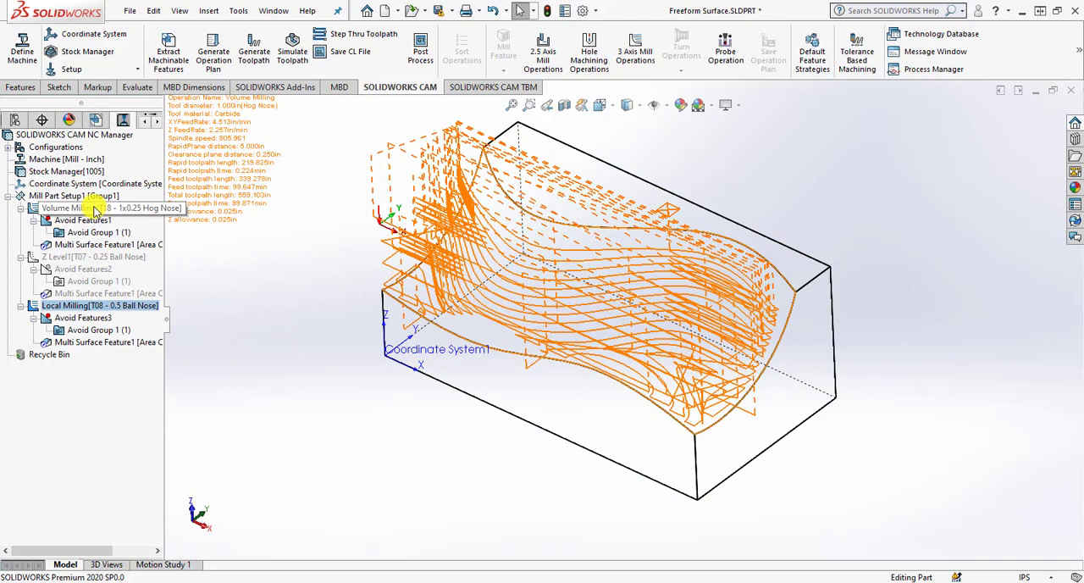
Check the estimated machining time in the Volume Milling operation's statistics and close its parameters.
right_click(89, 196)
click(299, 194)
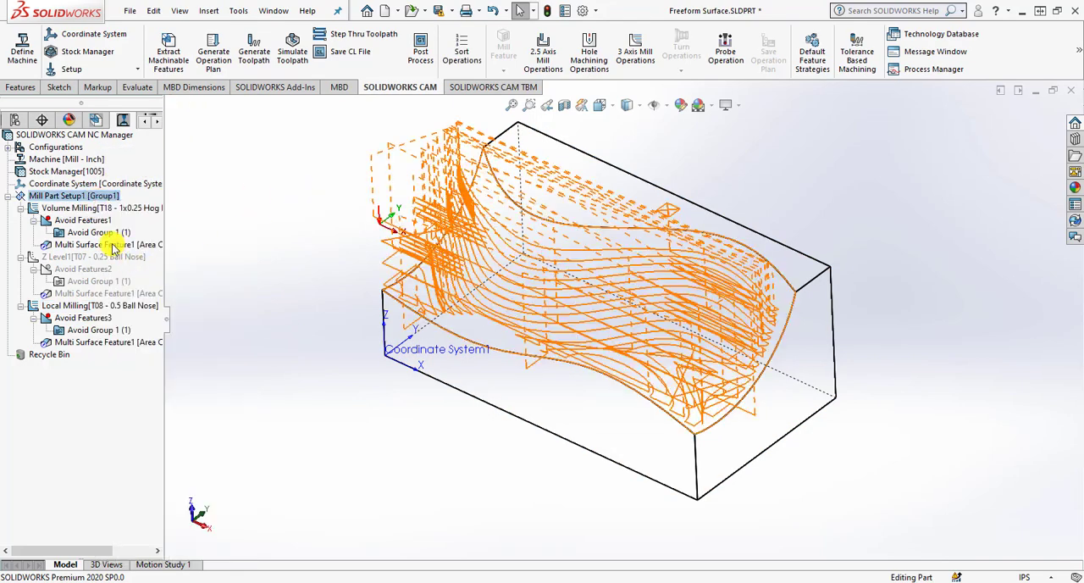
click(105, 209)
right_click(105, 208)
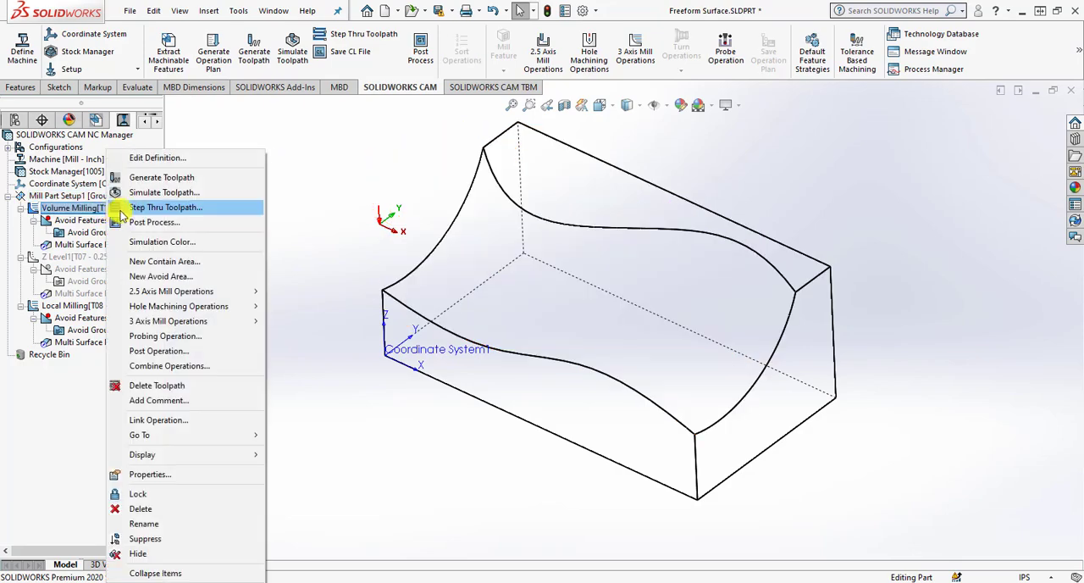
click(161, 159)
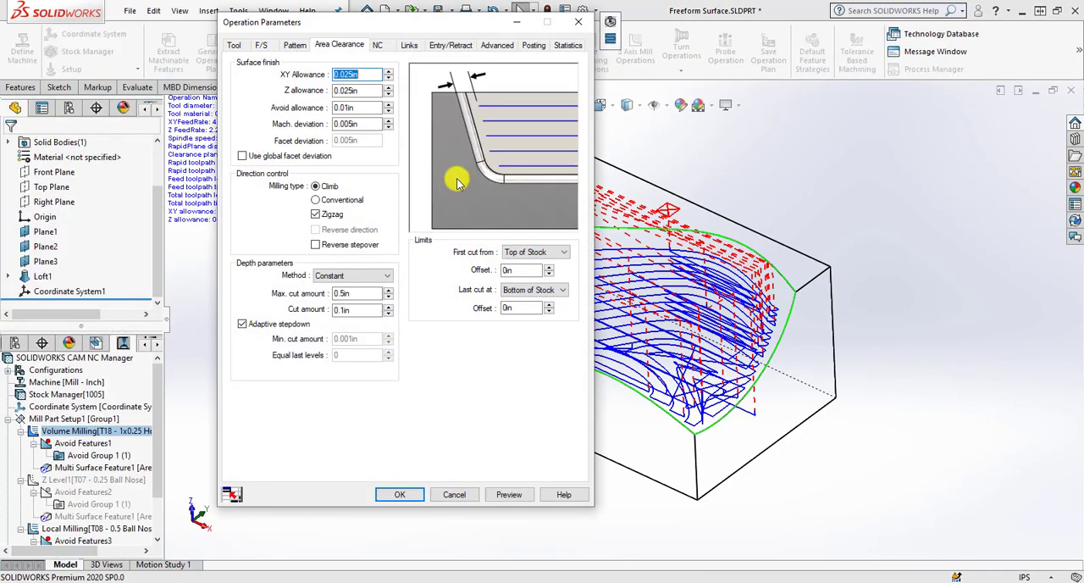
click(563, 44)
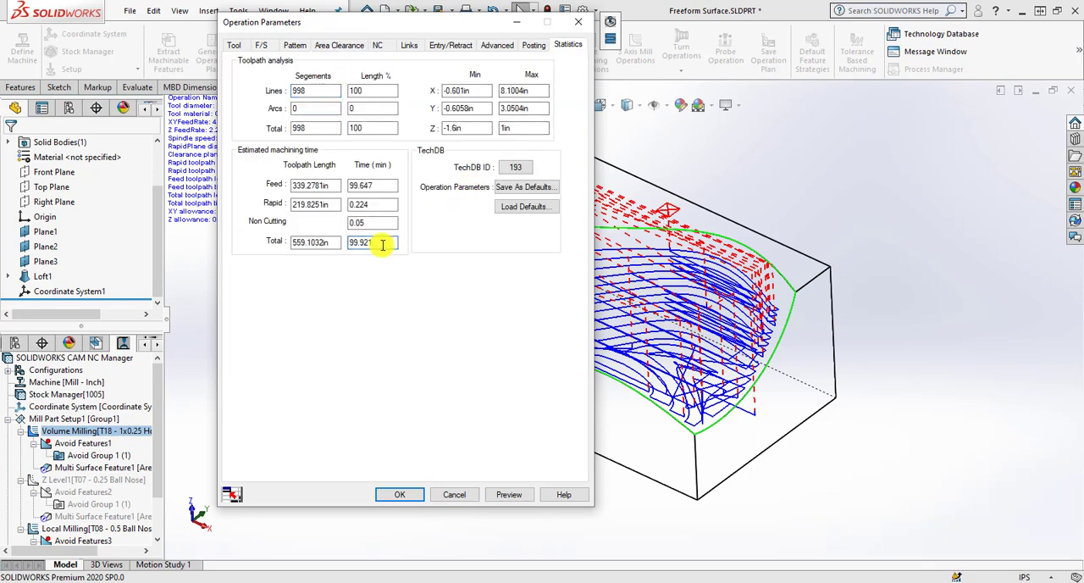
click(413, 494)
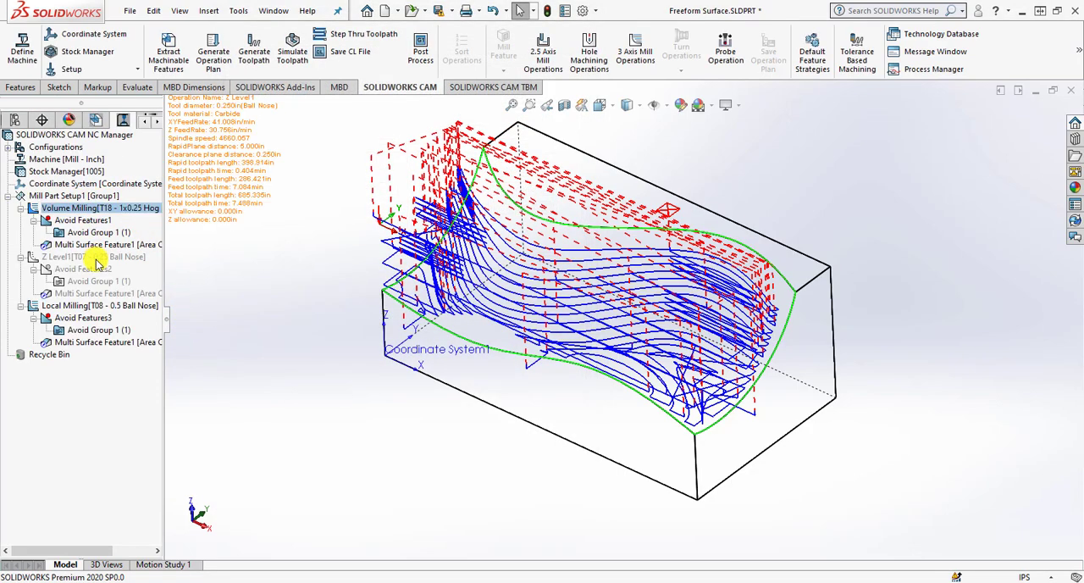
Collapse the operations in the CAM tree and reorder them so Local Milling comes before Z Level1.
click(93, 256)
click(20, 305)
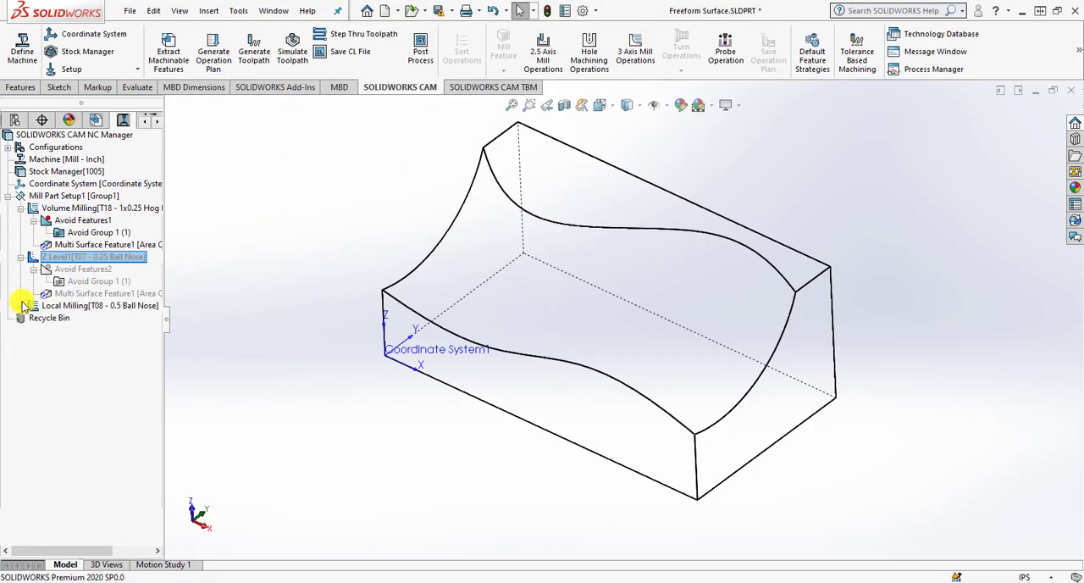
click(9, 197)
click(8, 196)
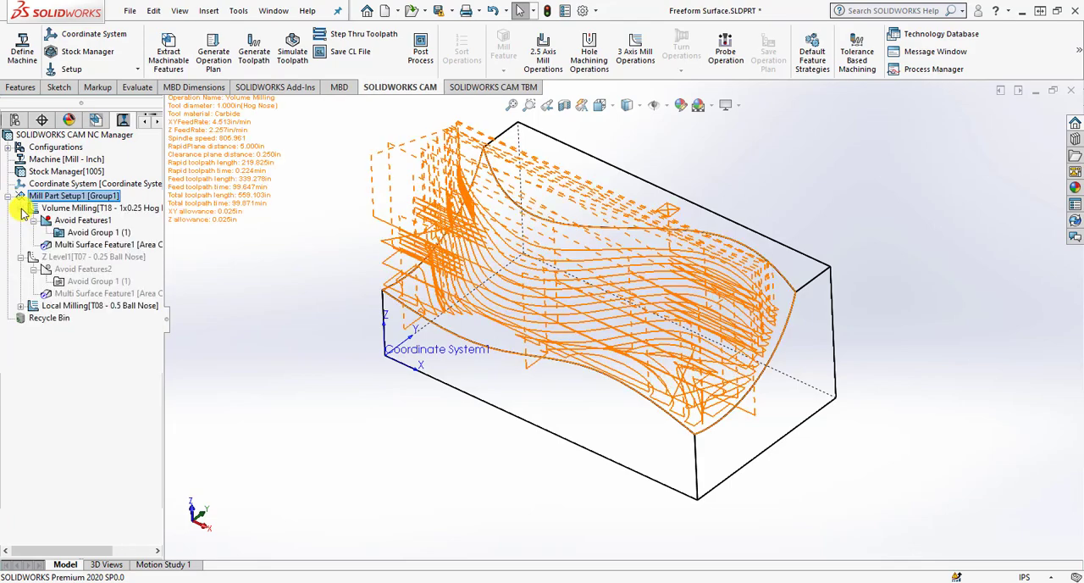
click(21, 208)
click(21, 220)
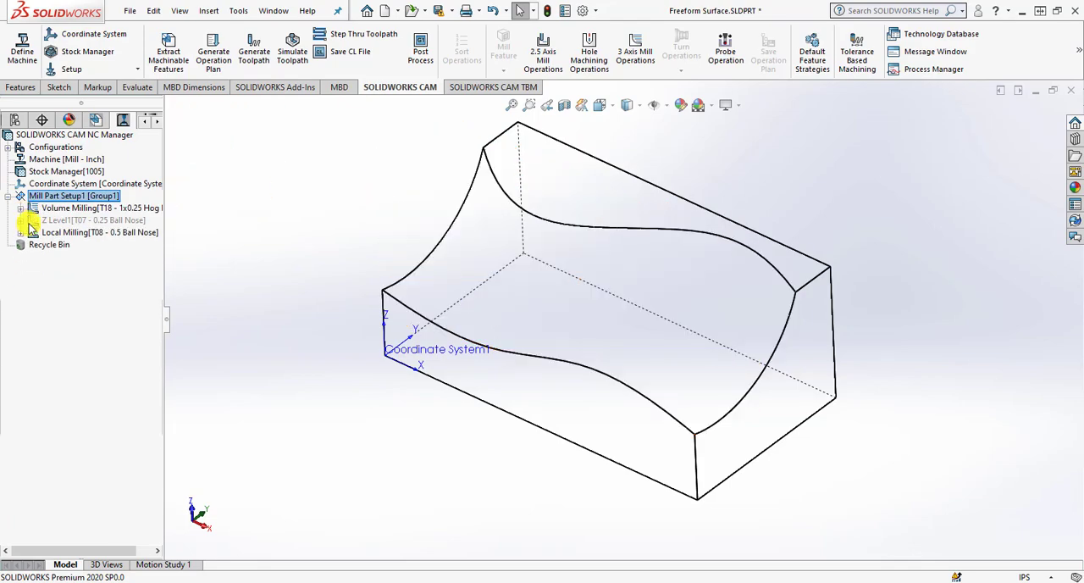
click(79, 221)
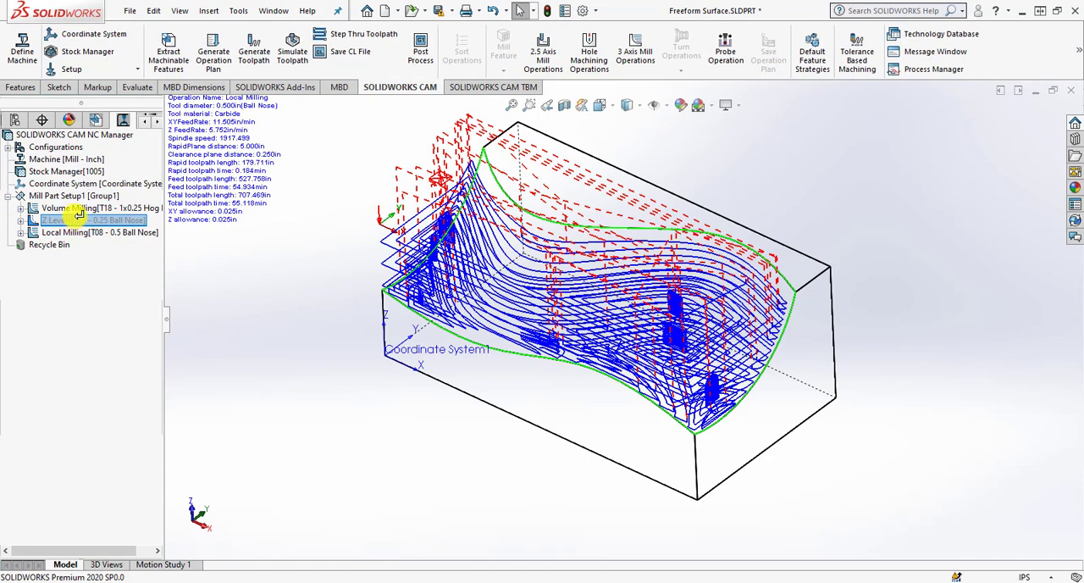
drag(76, 216, 79, 208)
click(21, 233)
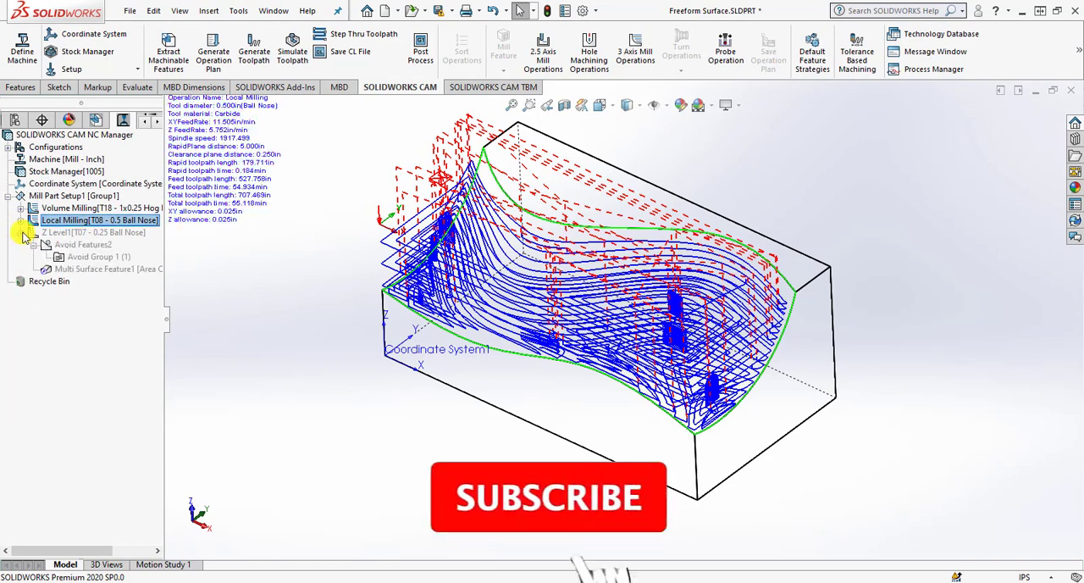
Unsuppress the Z Level1 operation and collapse its entries in the operation tree.
click(65, 235)
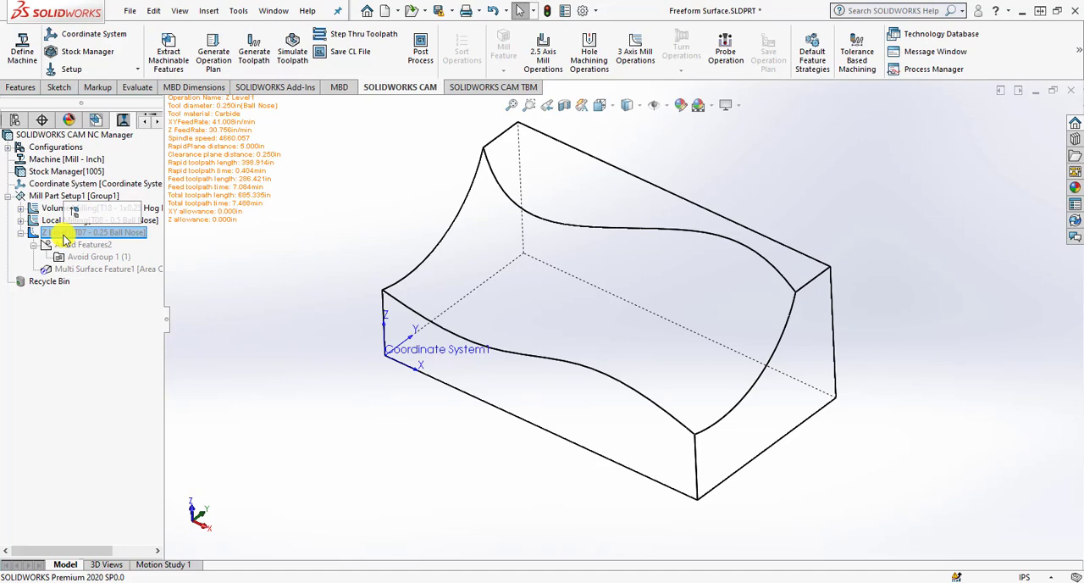
right_click(64, 237)
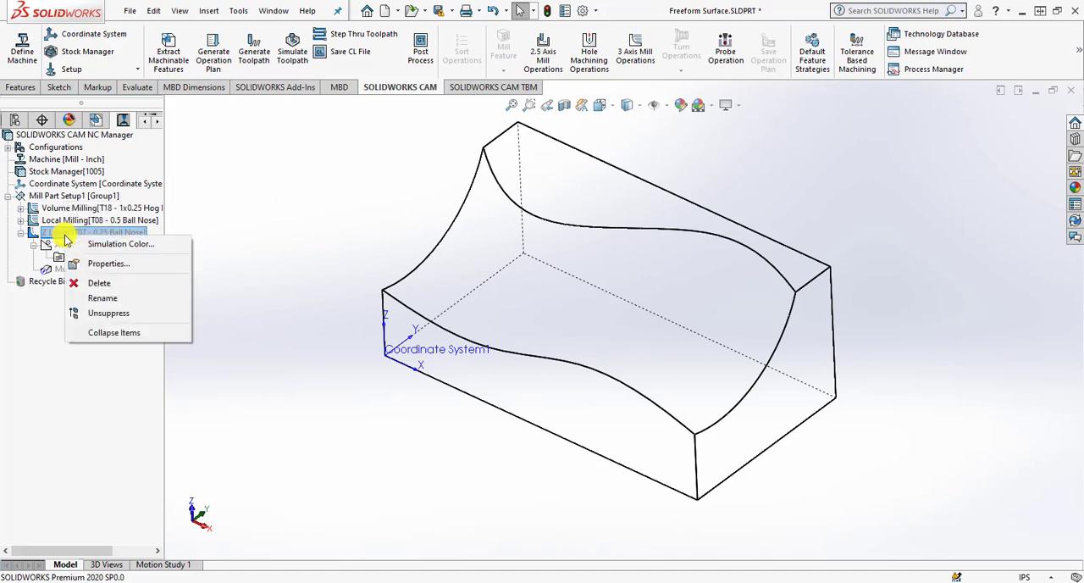
click(111, 311)
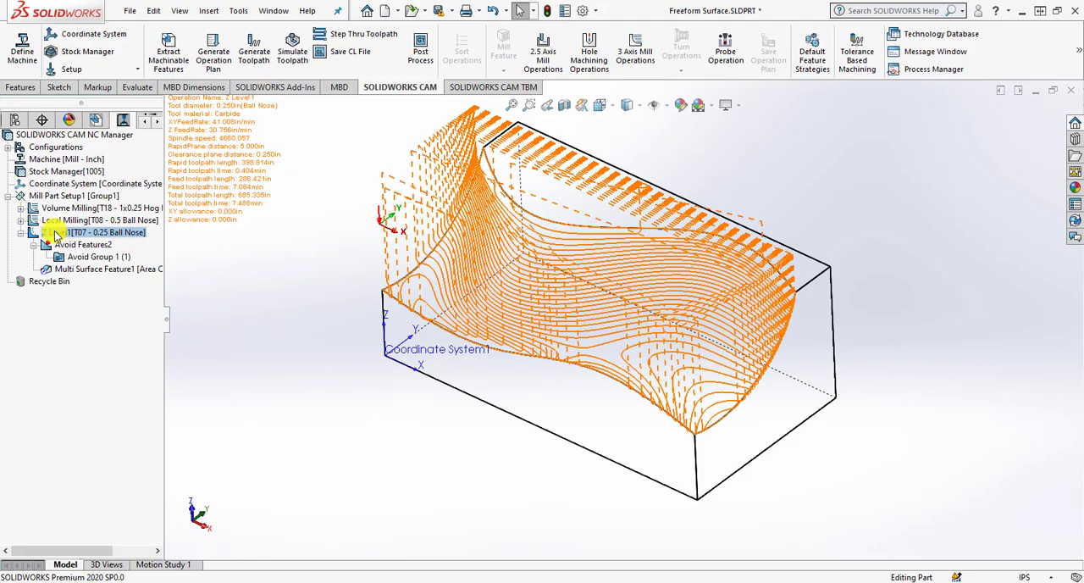
click(22, 233)
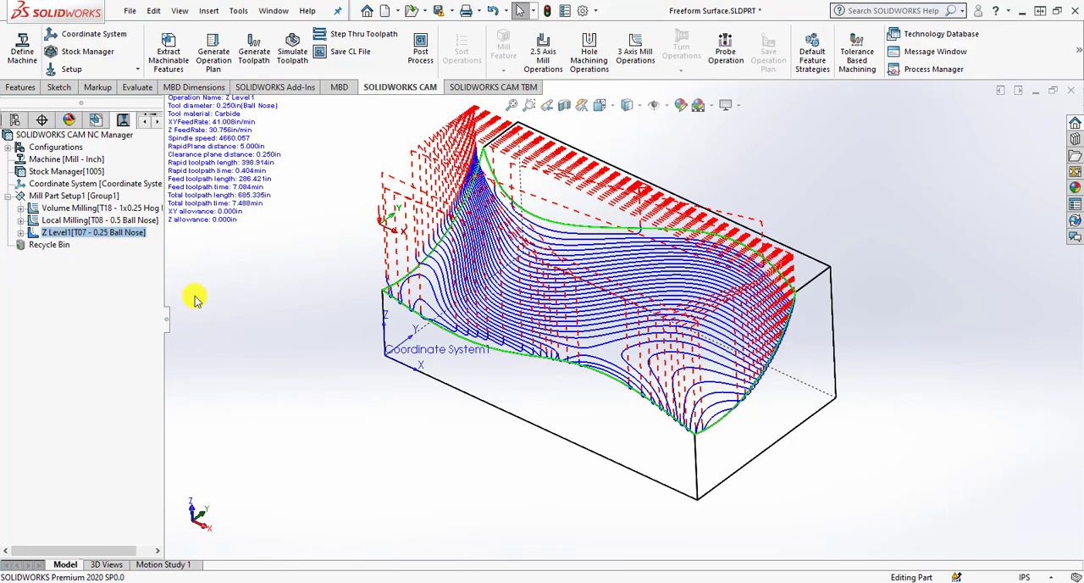
Check the estimated total machining time in Mill Part Setup1's statistics and close the setup parameters.
right_click(114, 196)
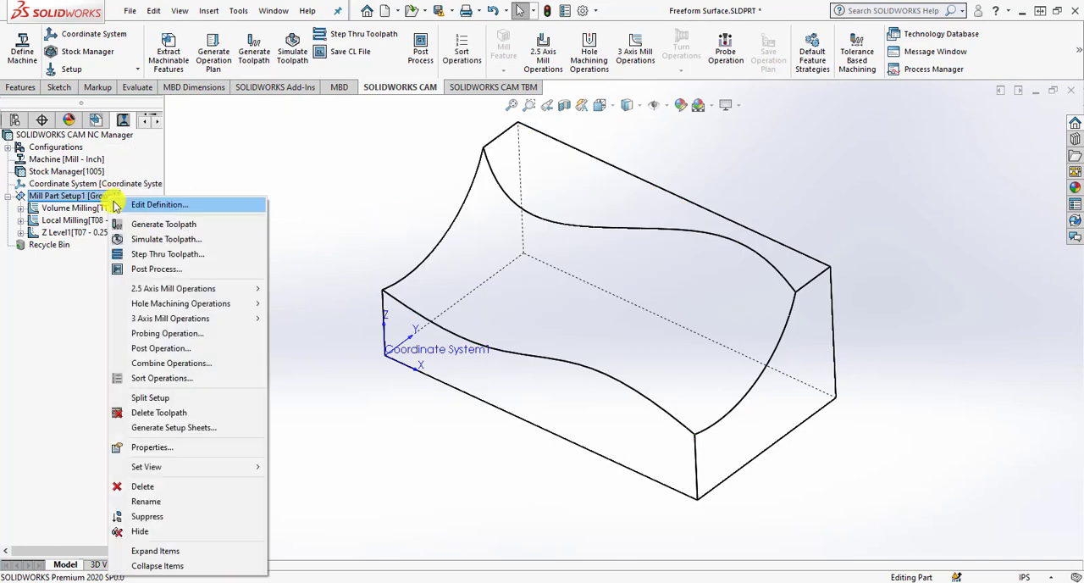
click(123, 205)
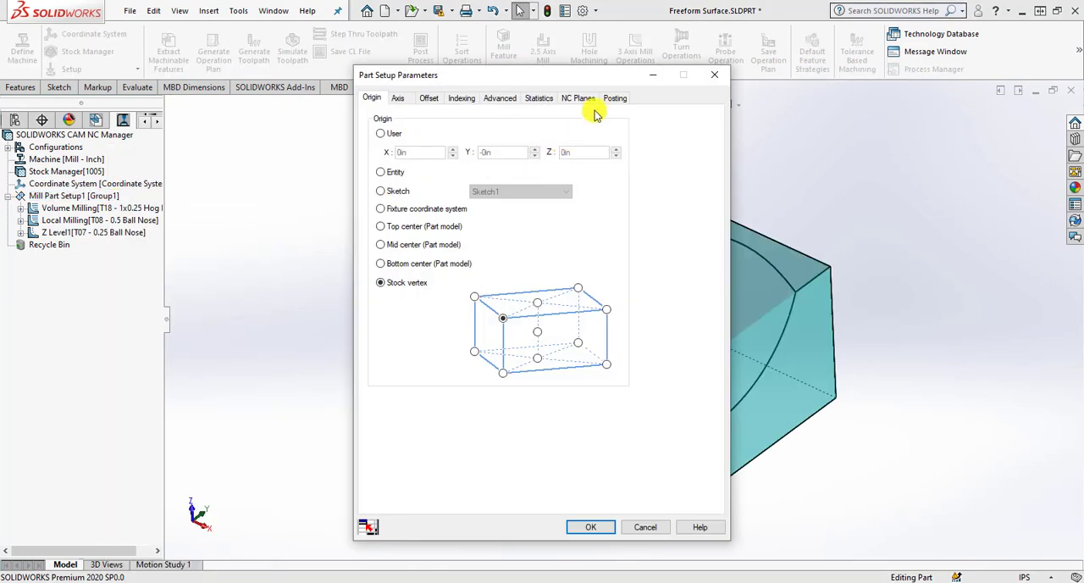
click(538, 98)
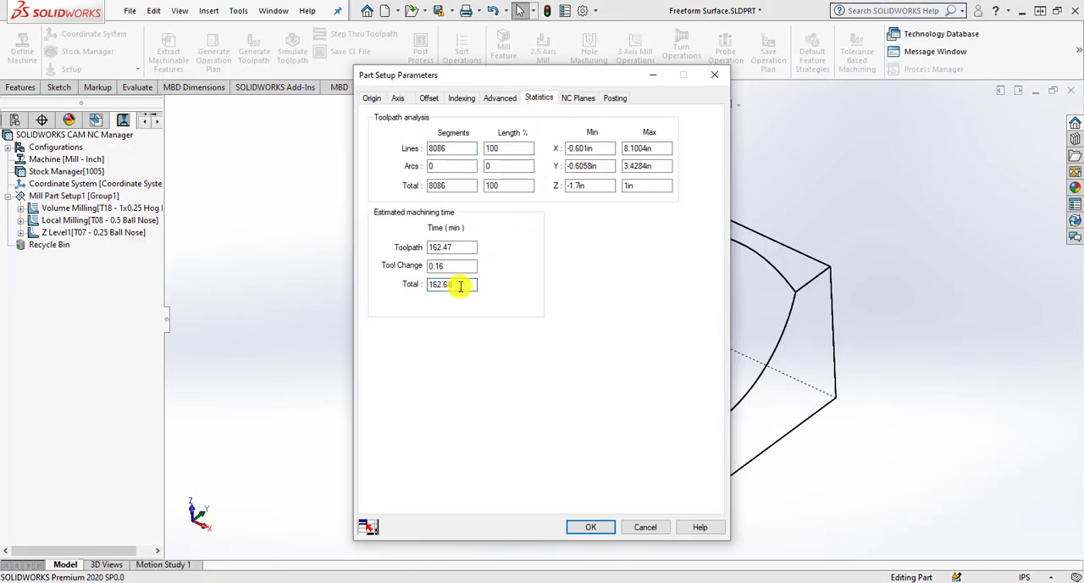
click(591, 527)
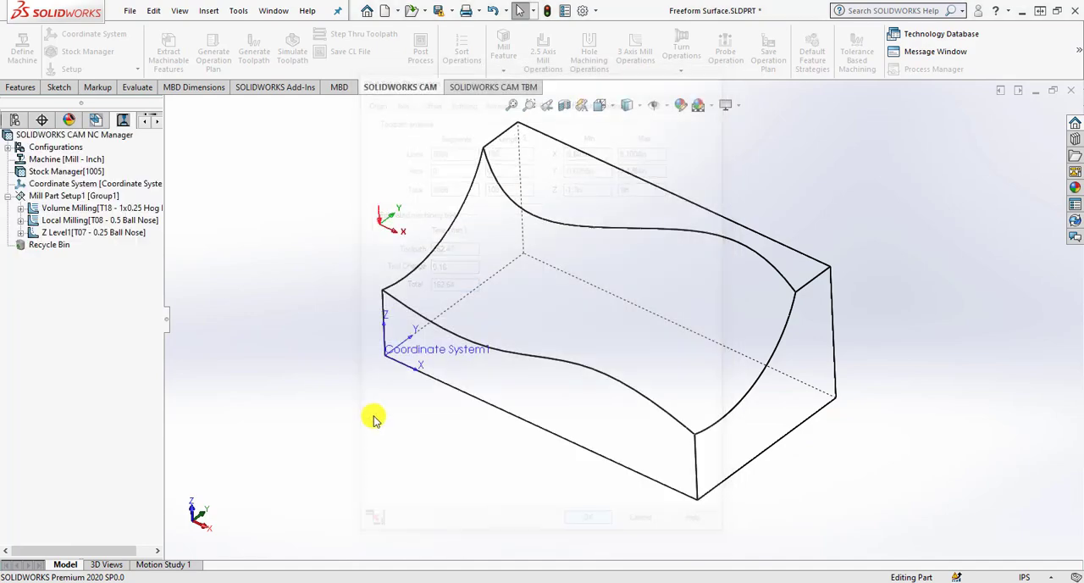
Simulate all the toolpaths of the setup through to the end with the stock set to Shaded Display.
mouse_move(74, 220)
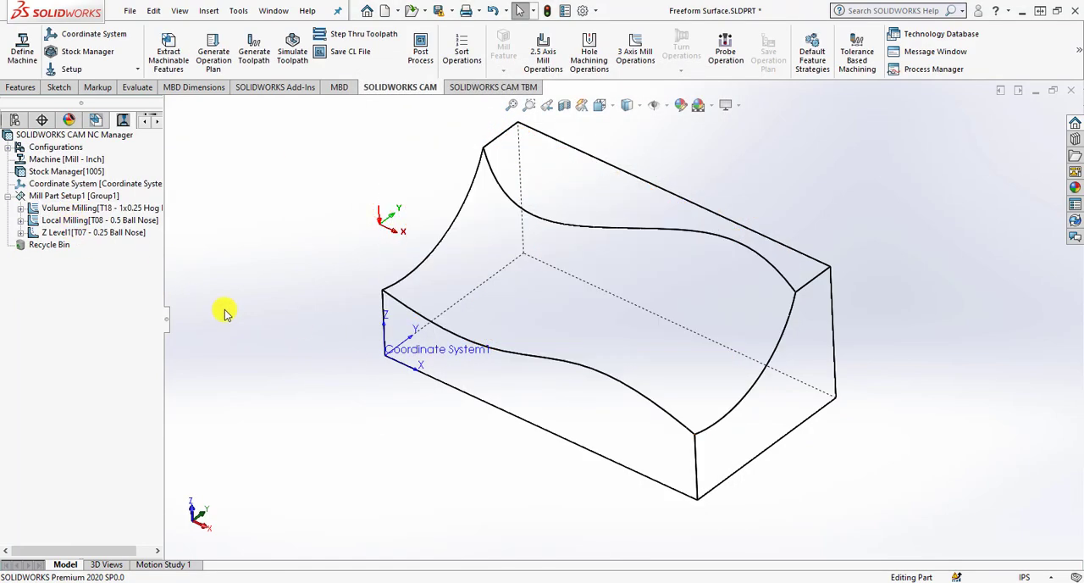
click(288, 62)
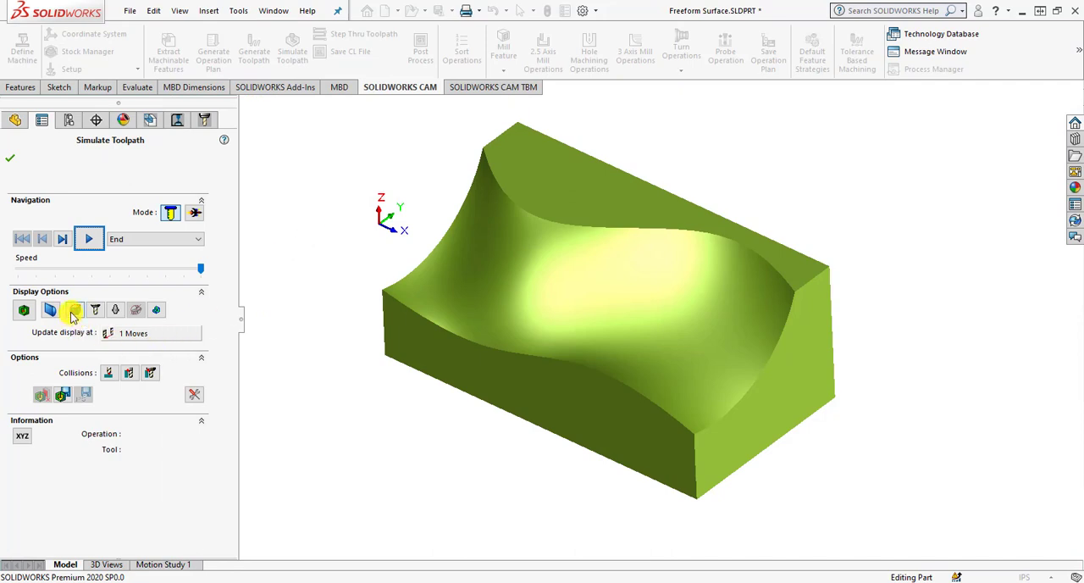
click(74, 311)
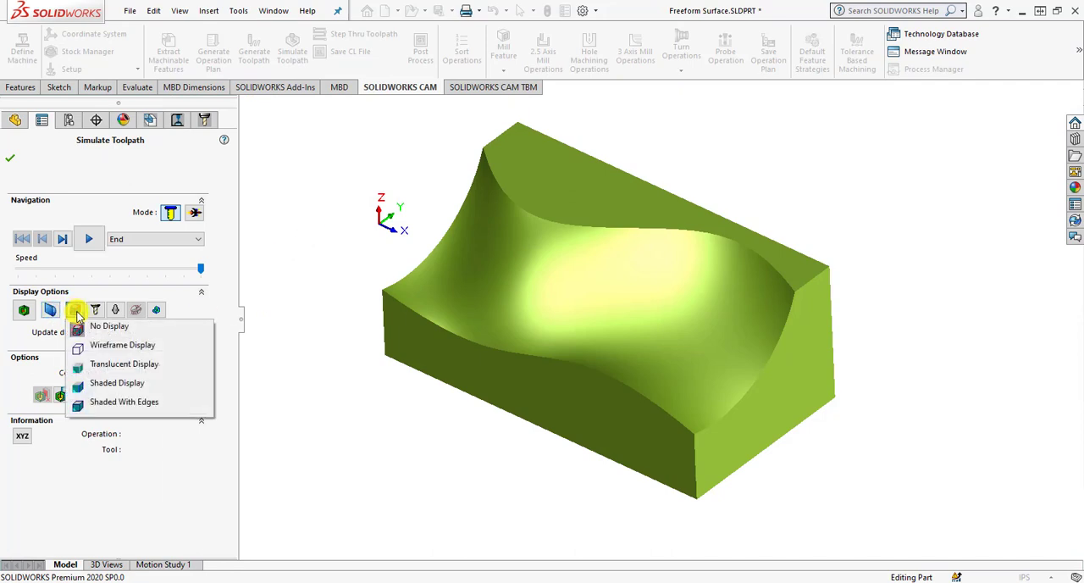
click(123, 384)
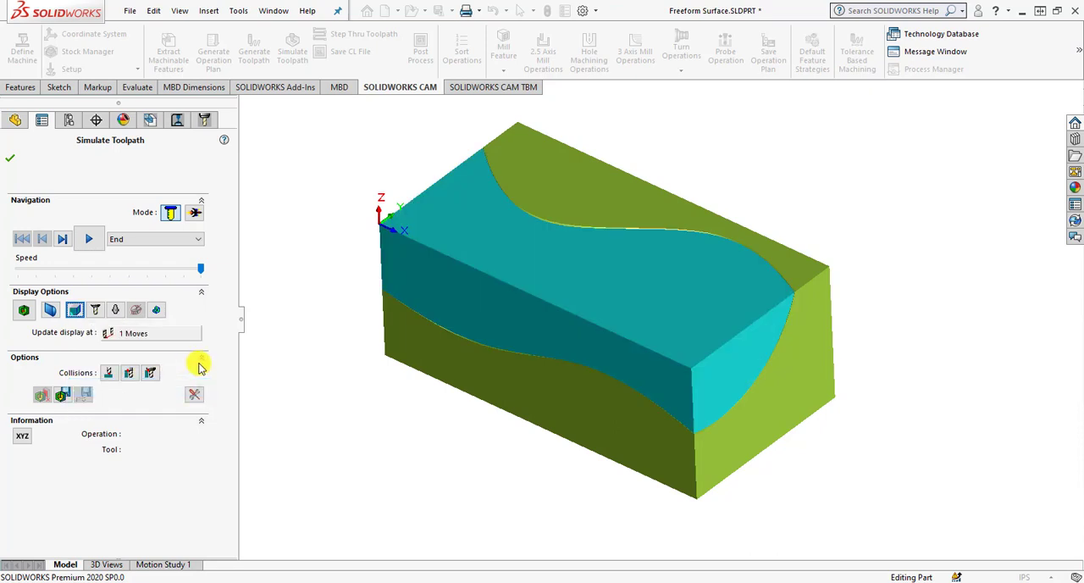
click(88, 241)
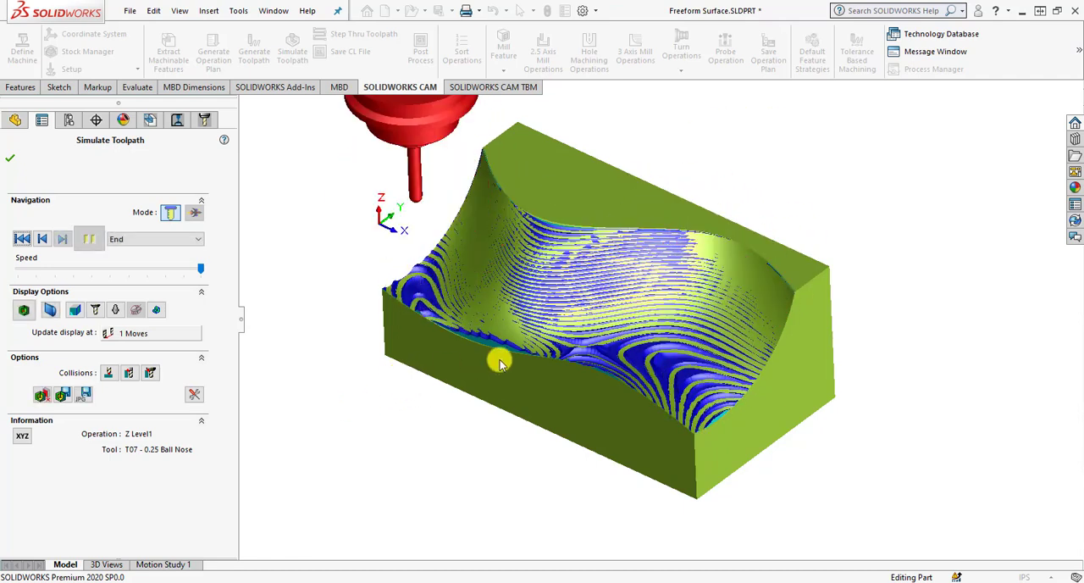
Examine the simulated stock's machined freeform surface and front edge from several angles, and close the toolpath simulation.
middle_drag(452, 336, 536, 298)
scroll(493, 326, down, 4)
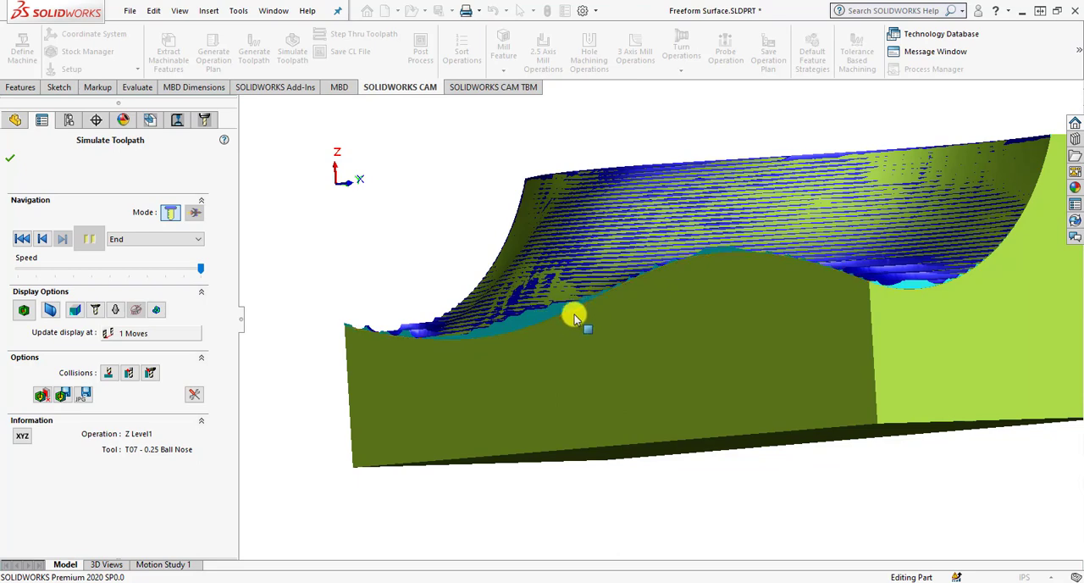
scroll(534, 334, up, 3)
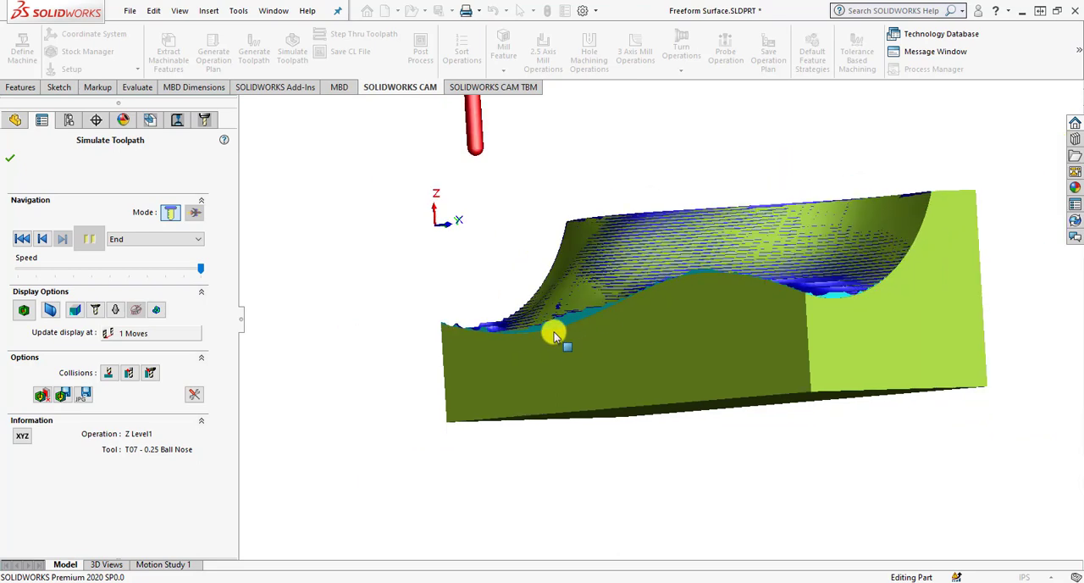
middle_drag(552, 327, 717, 398)
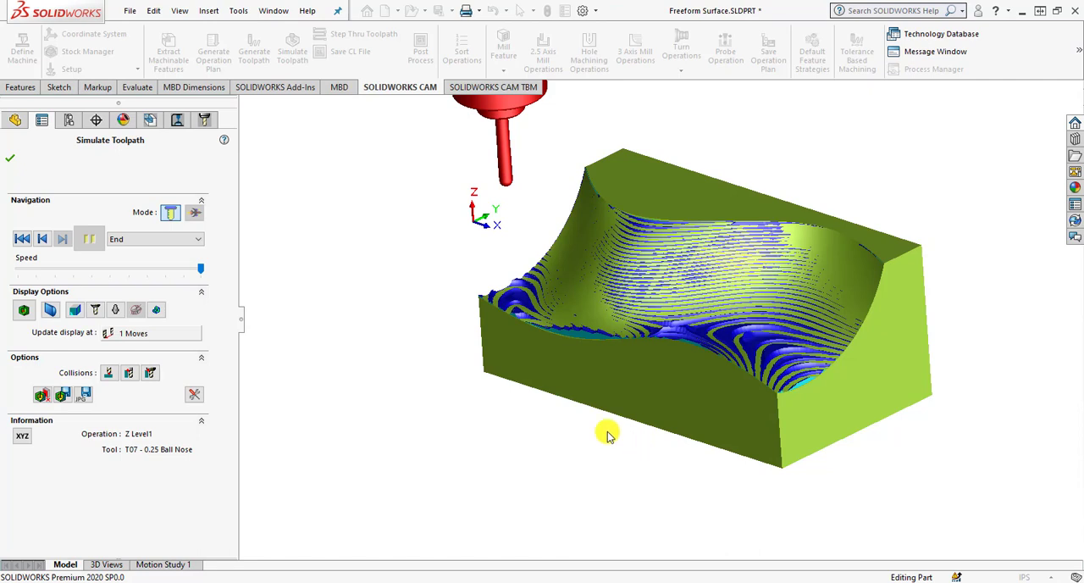
click(13, 161)
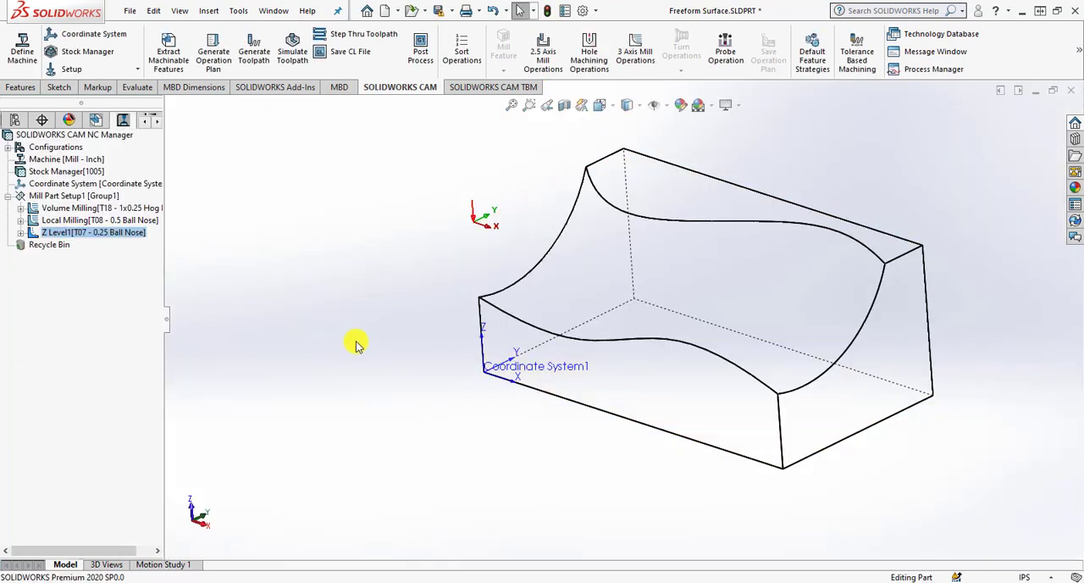
middle_drag(603, 376, 603, 392)
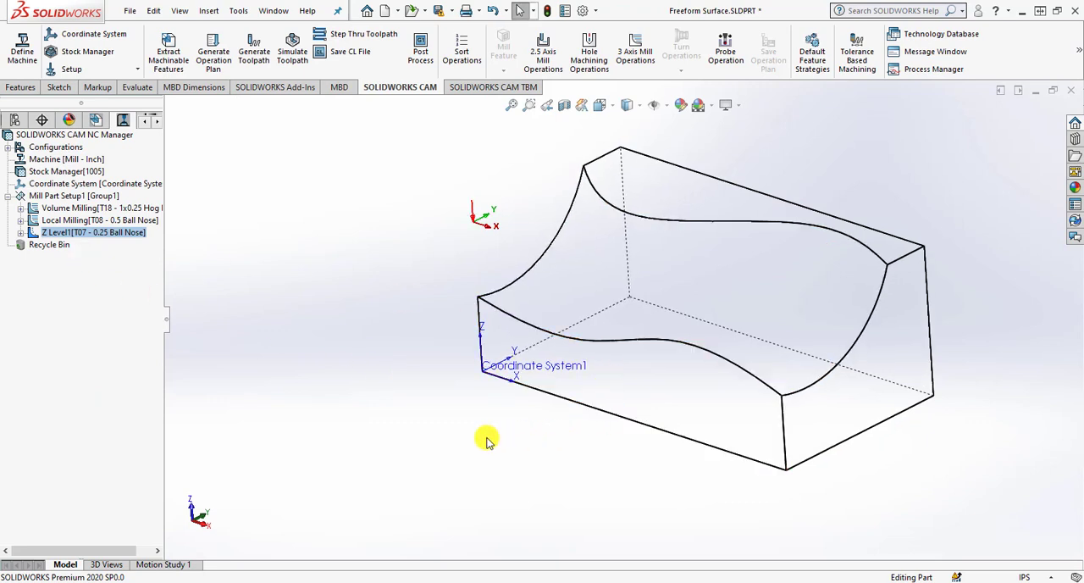
middle_drag(543, 444, 546, 456)
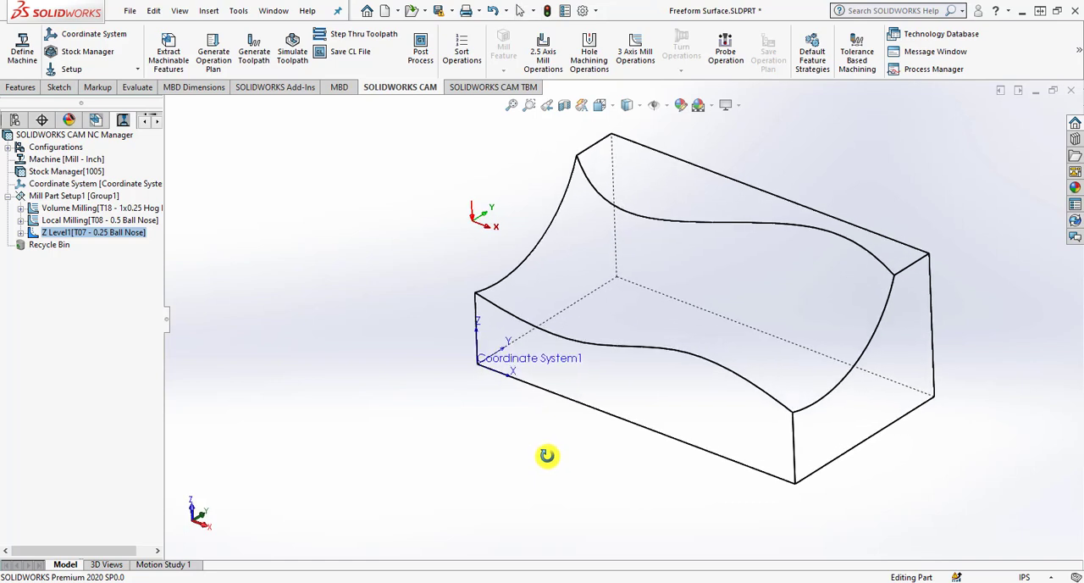